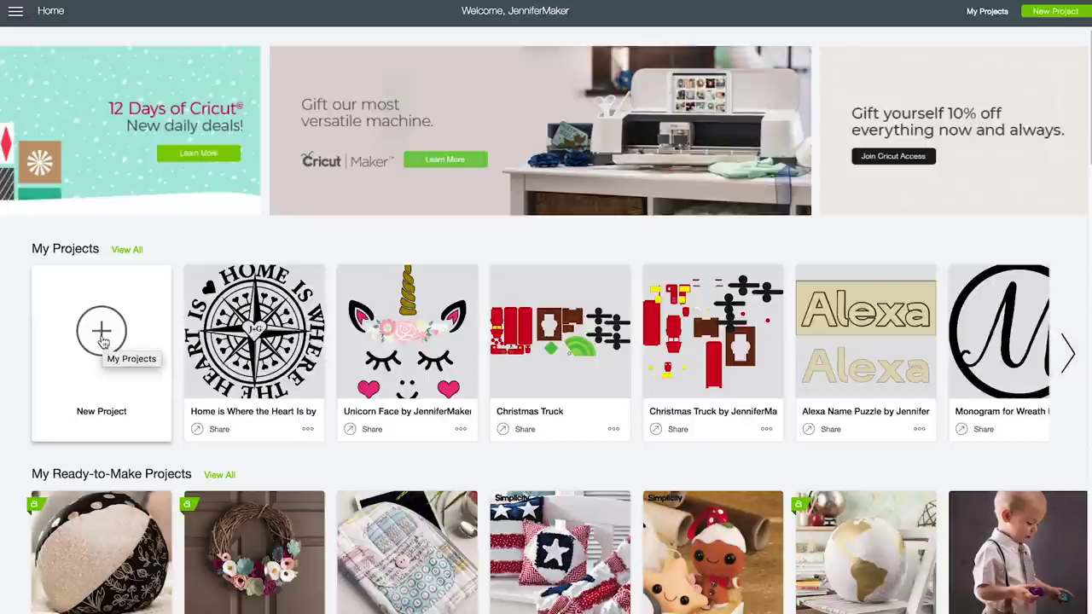
Start a new project and upload the gift-tag-templates SVG from the Gift Tags folder
left_click(101, 338)
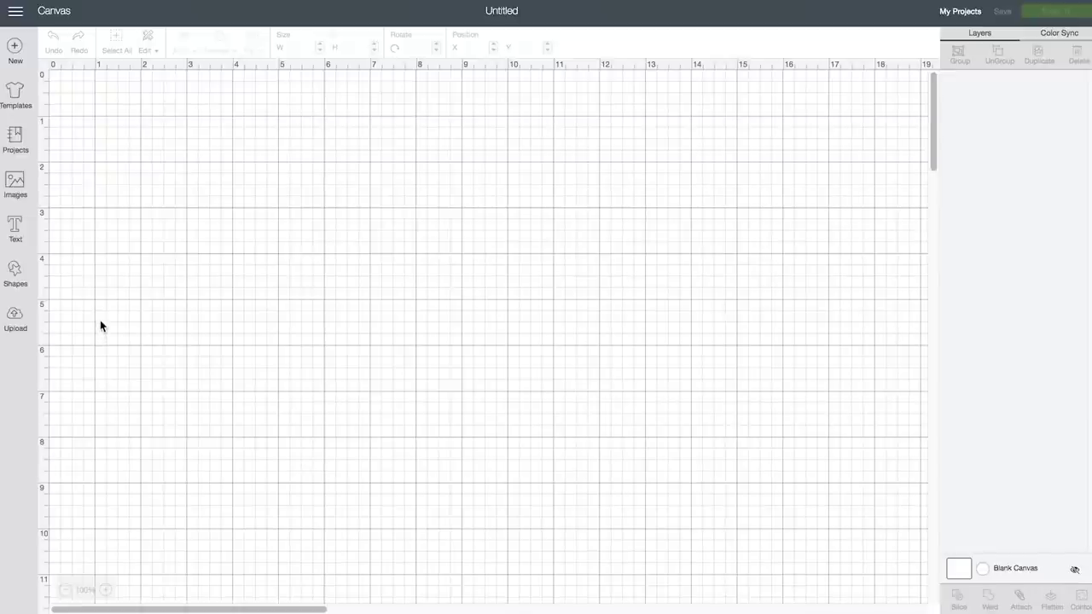
left_click(14, 318)
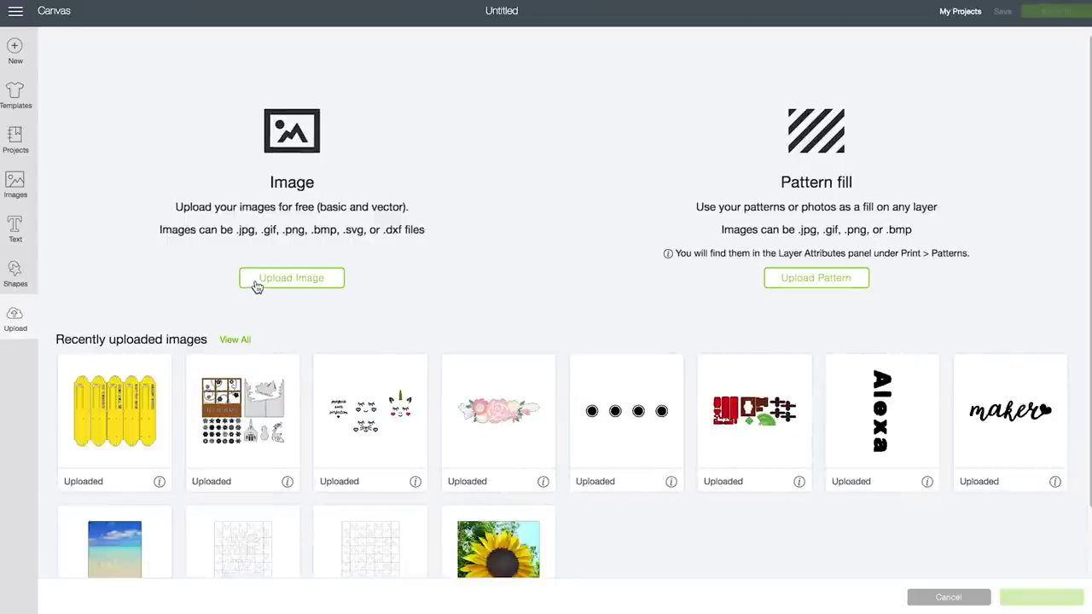
left_click(256, 284)
left_click(530, 307)
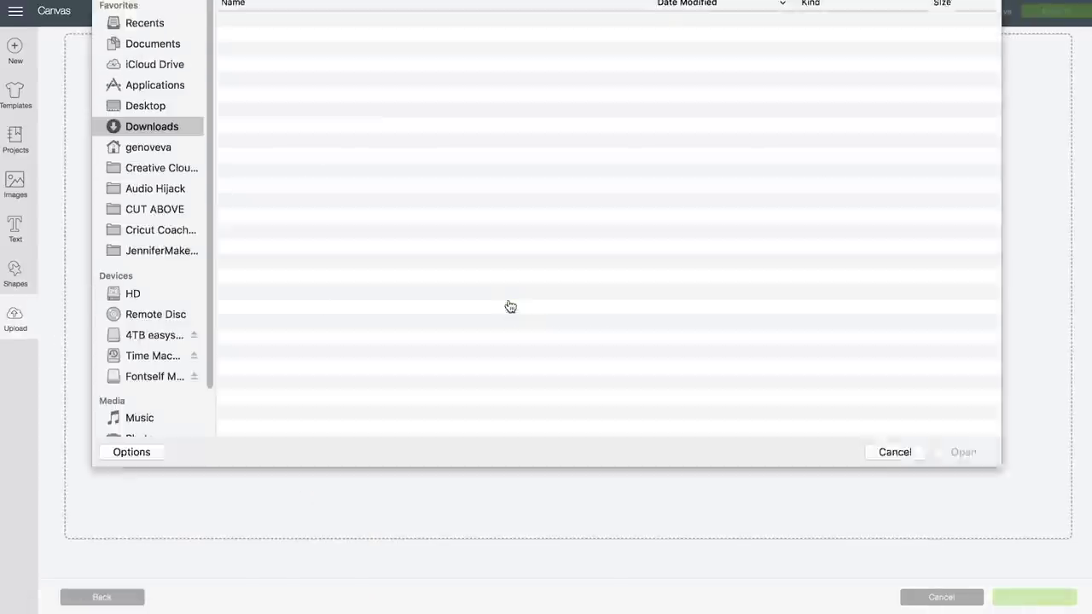
left_click(516, 8)
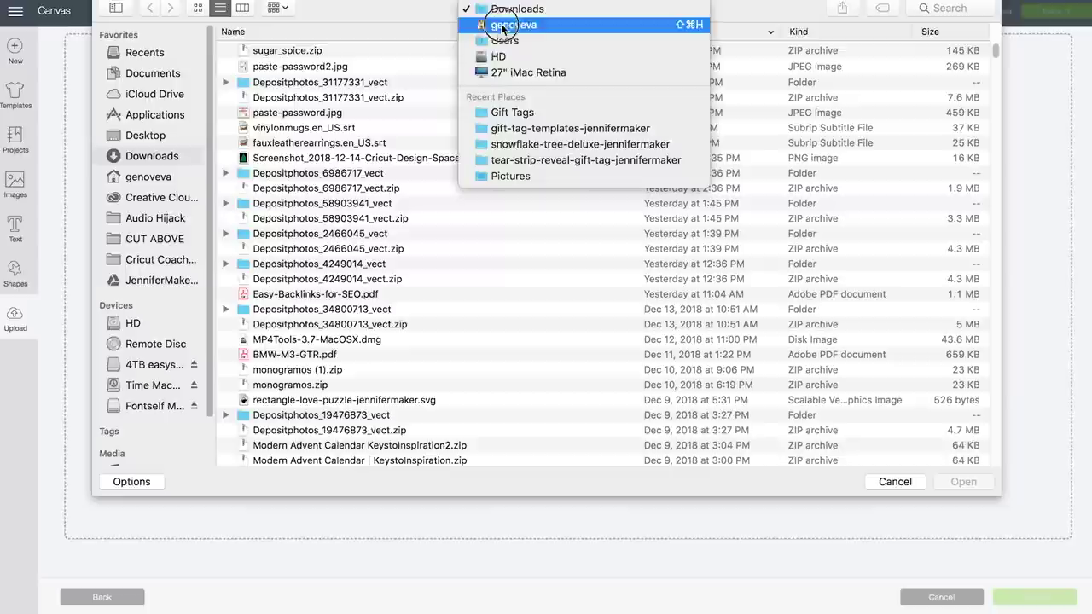
left_click(503, 106)
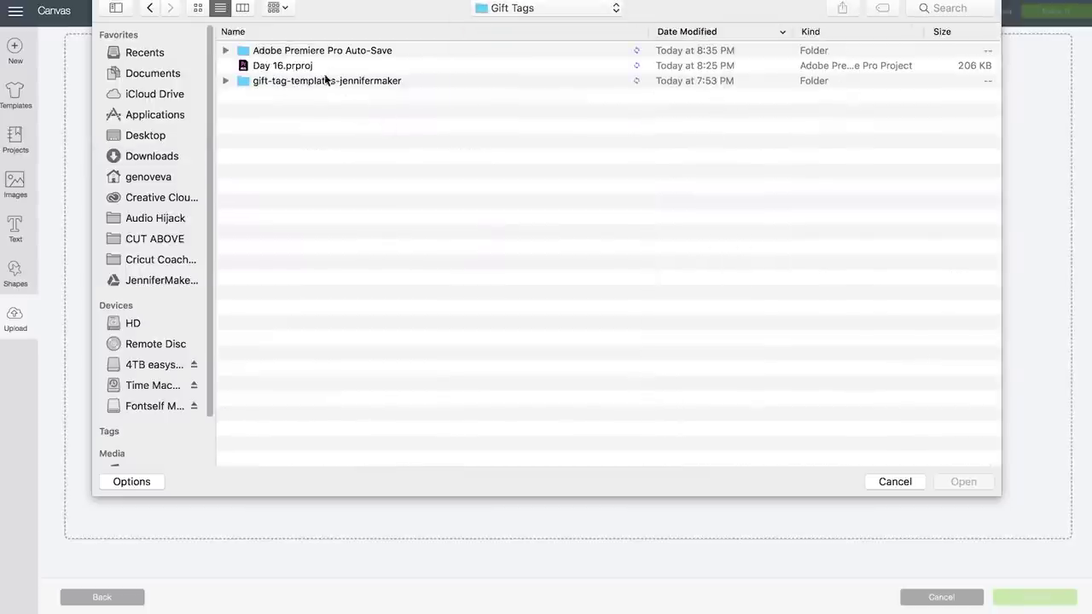
left_click(324, 80)
double_click(324, 81)
double_click(343, 50)
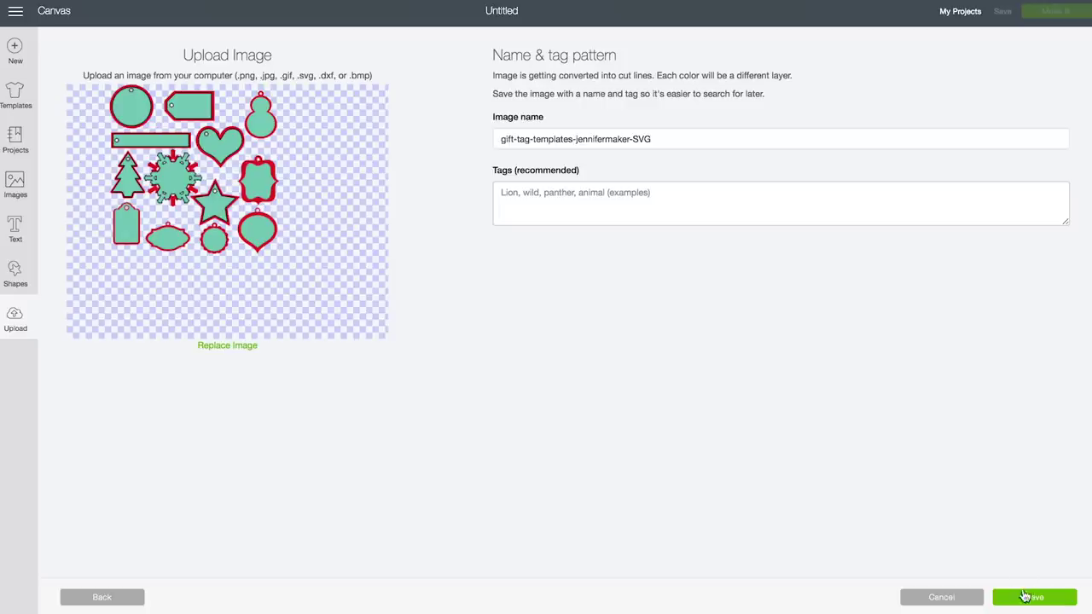
Save the uploaded gift tag image and insert it onto the canvas
left_click(1025, 599)
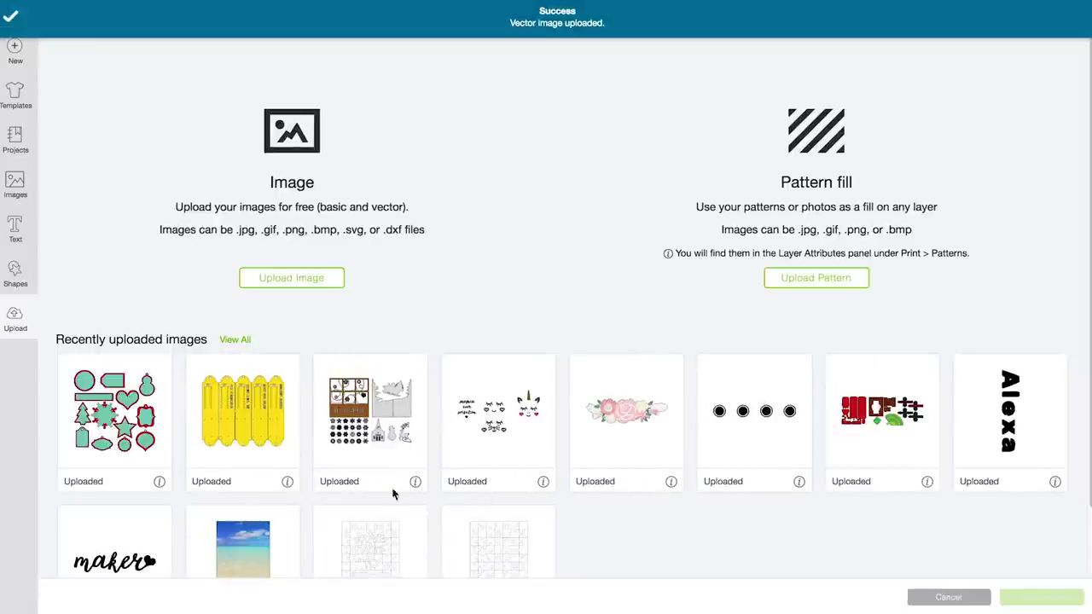
left_click(145, 448)
left_click(1023, 598)
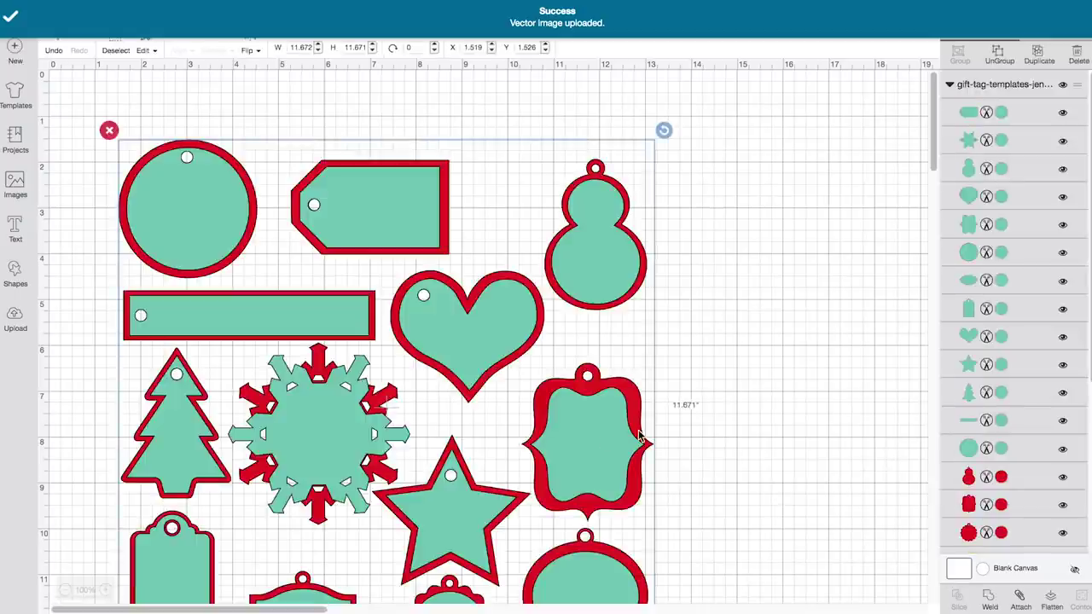
Ungroup the gift tag image into separate tag shapes
scroll(705, 443, "down", 5)
scroll(705, 443, "up", 3)
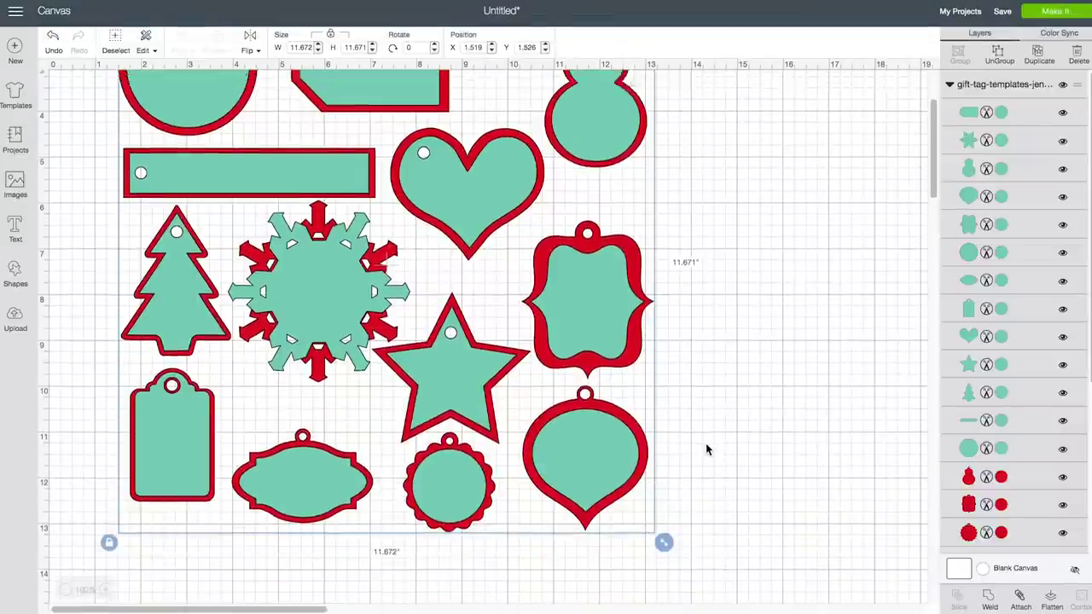
left_click(999, 56)
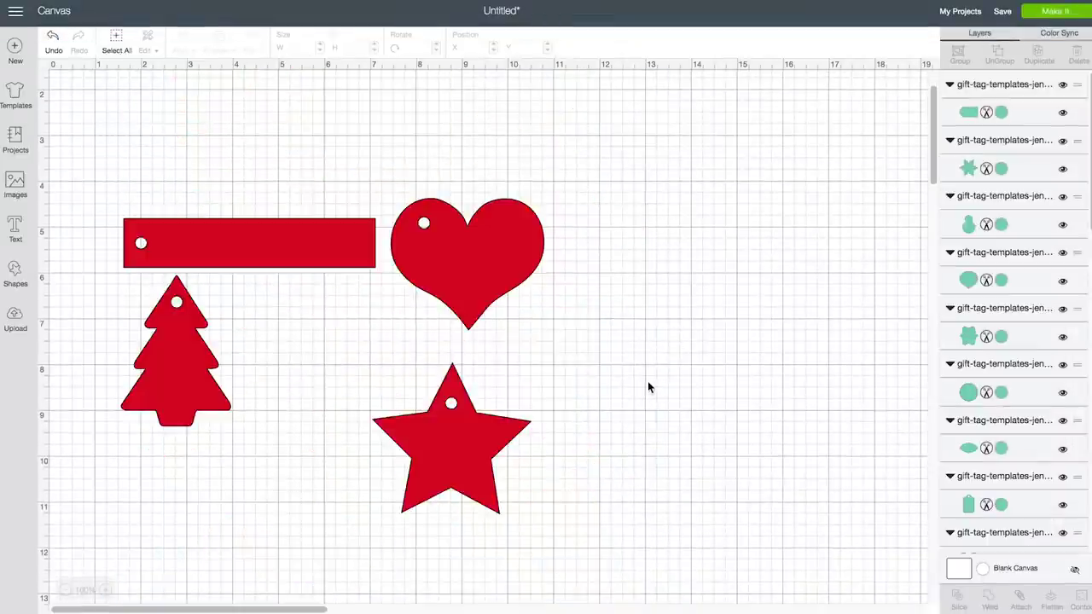
Zoom in on the separated tags and add an empty text box
scroll(648, 388, "up", 1)
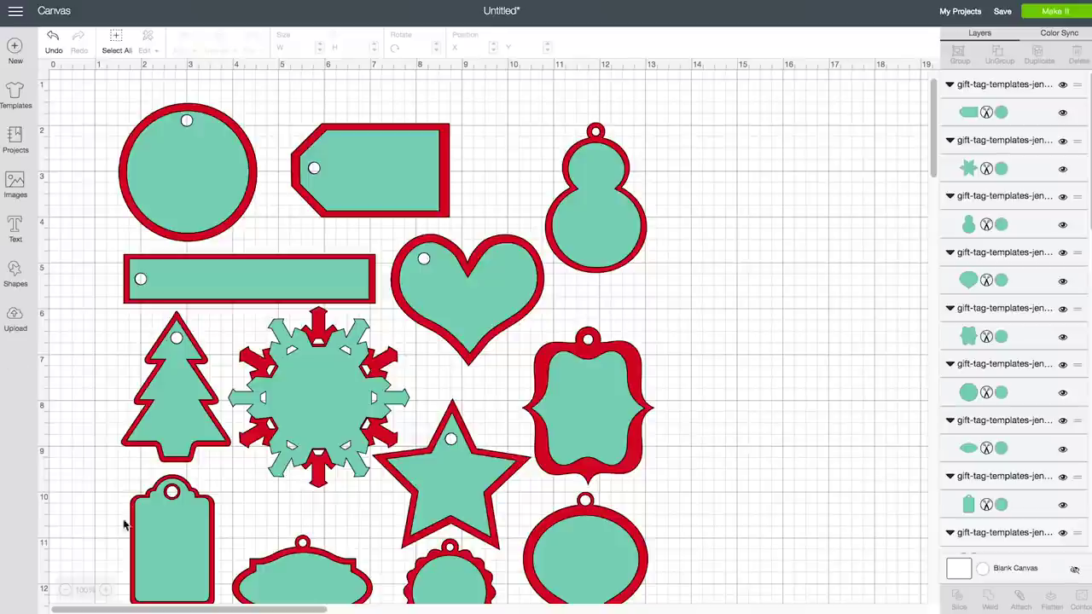
left_click(107, 590)
left_click(106, 589)
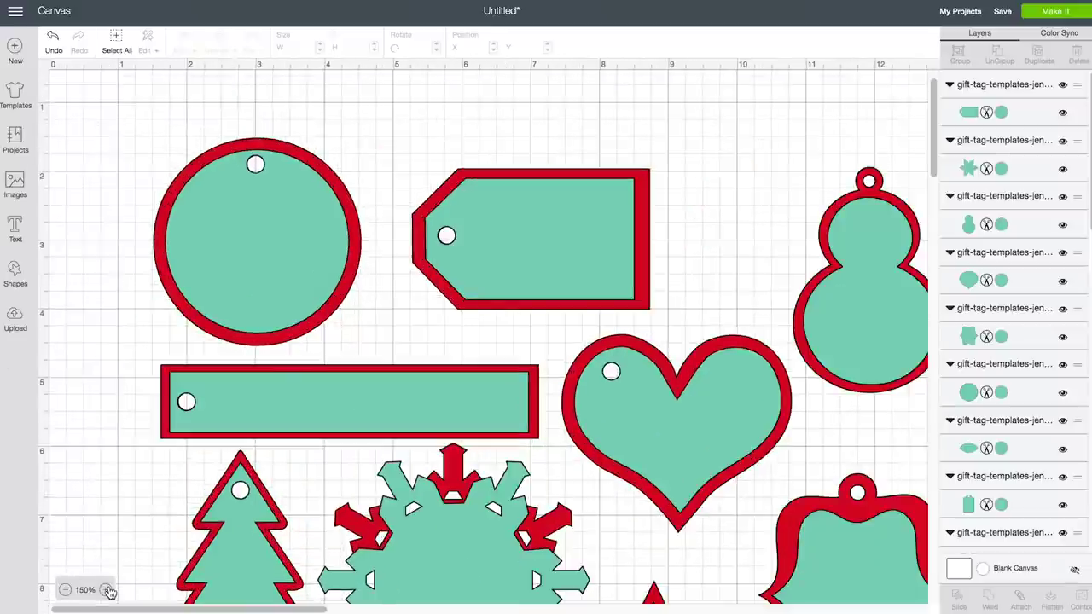
left_click(106, 590)
left_click(106, 589)
scroll(334, 605, "right", 5)
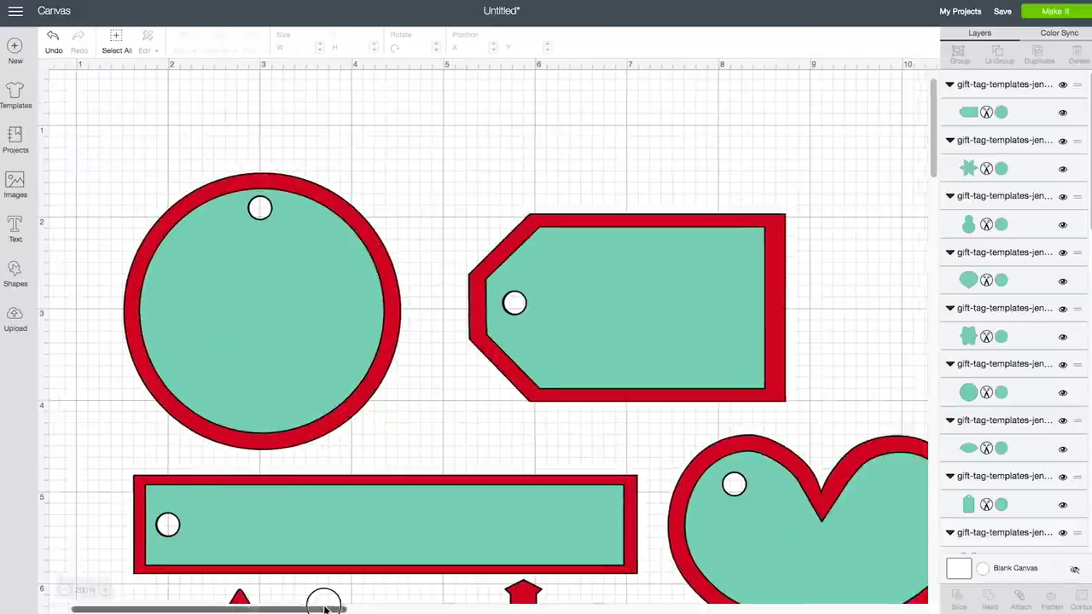
left_click(107, 589)
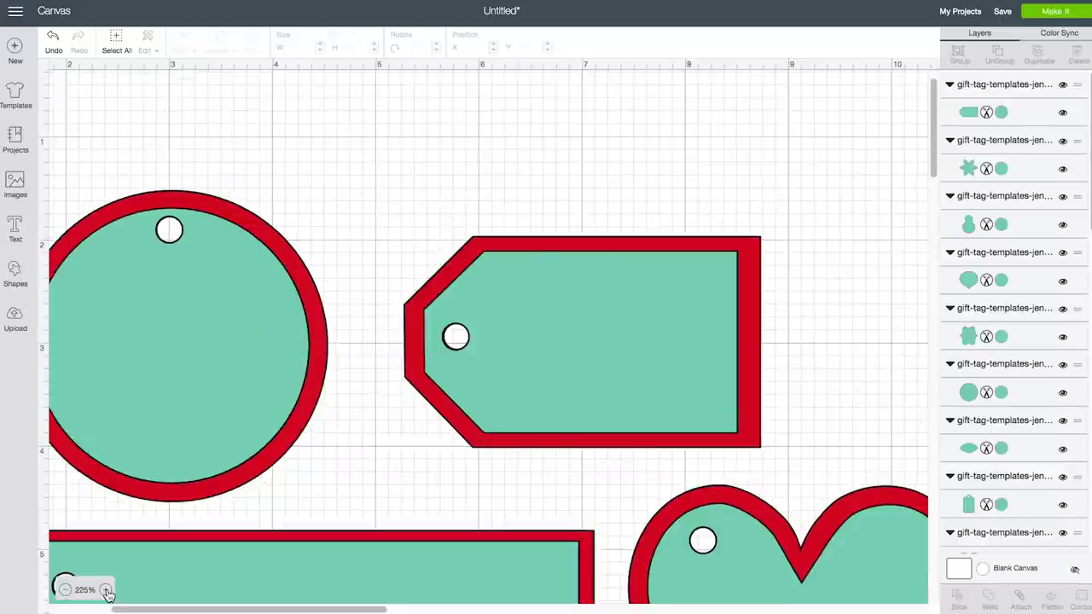
left_click(107, 590)
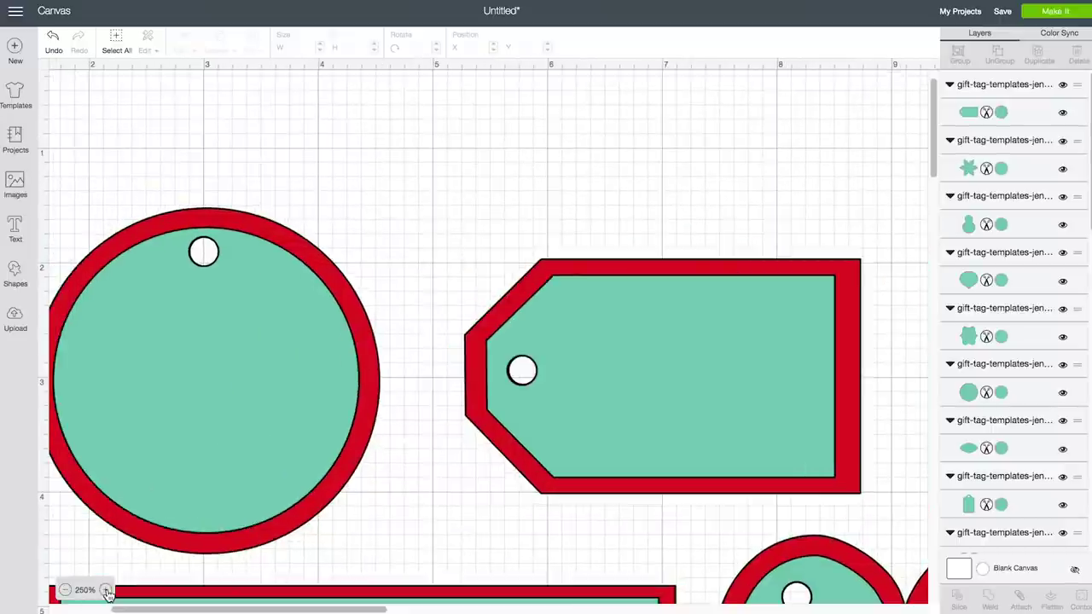
left_click_drag(176, 608, 244, 608)
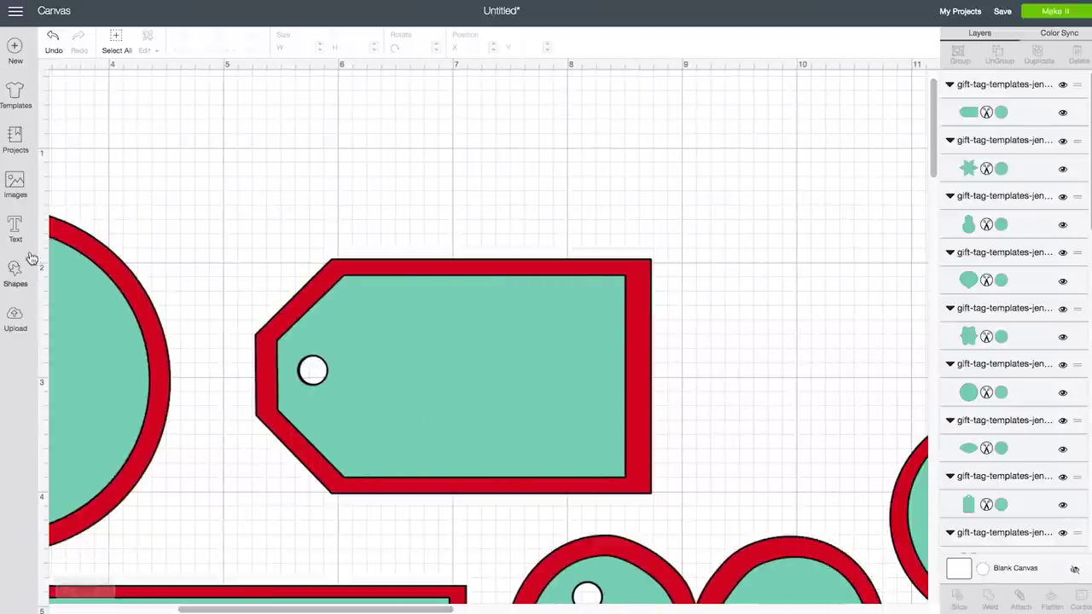
left_click(15, 227)
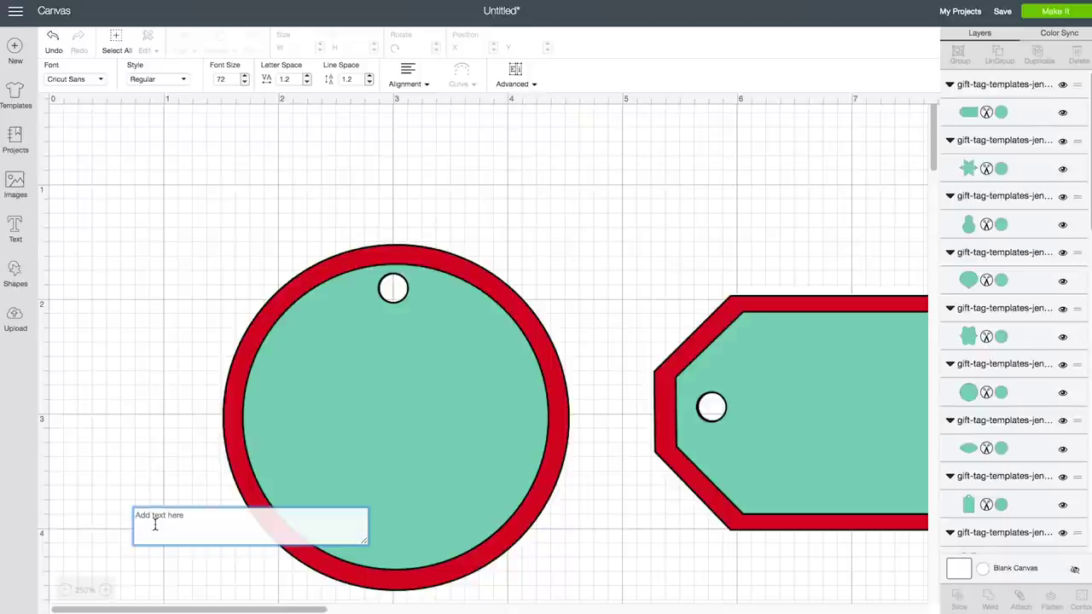
Type a two-line To/From label with recipient and sender, shrinking it onto the round tag at size 17.89
type("To")
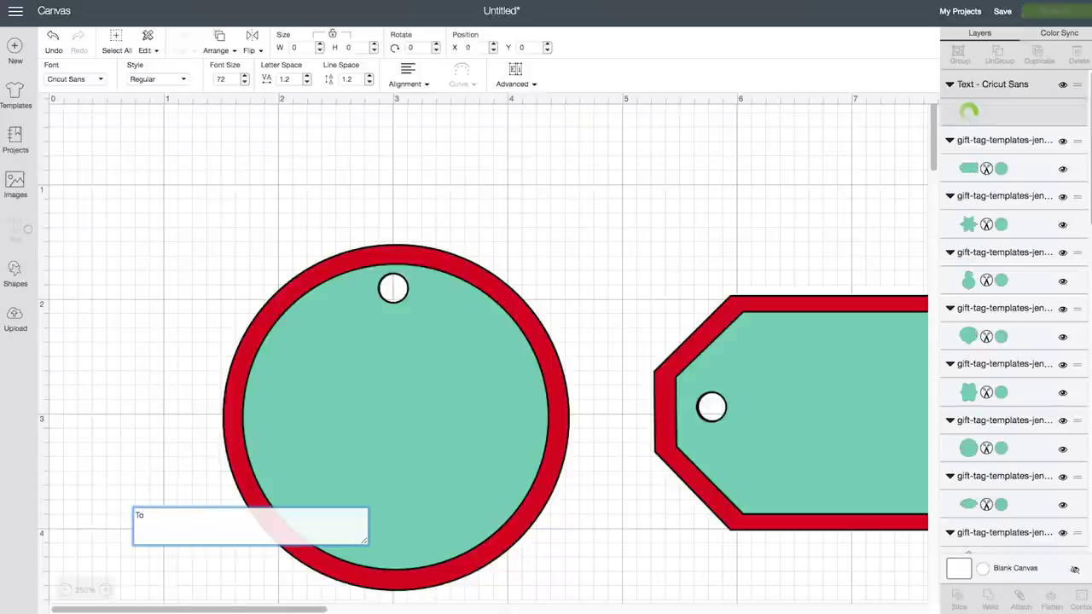
type(": Alexa")
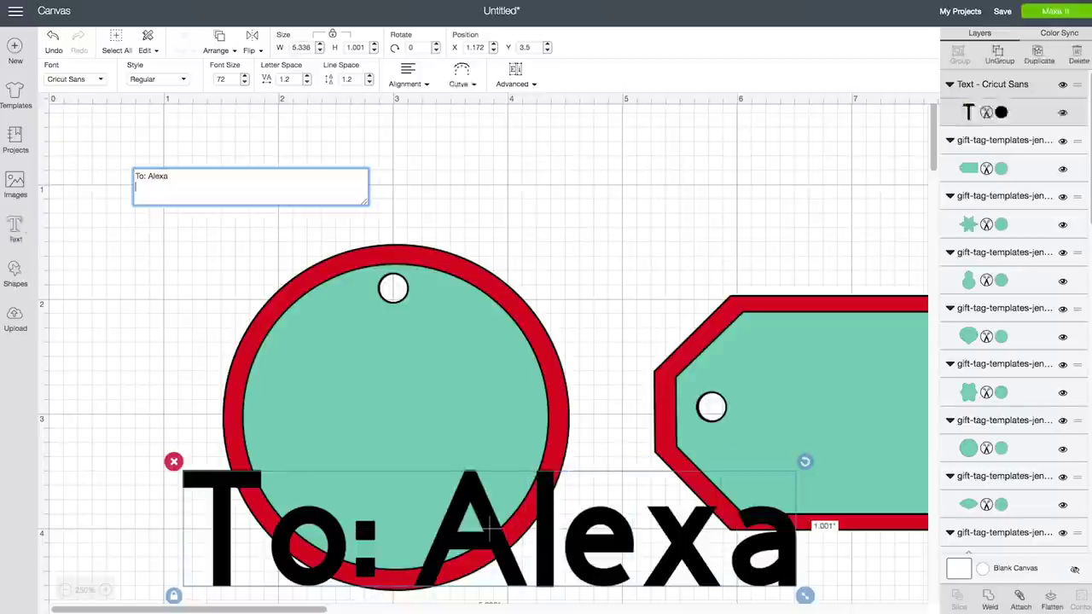
key("Return")
type("Fro")
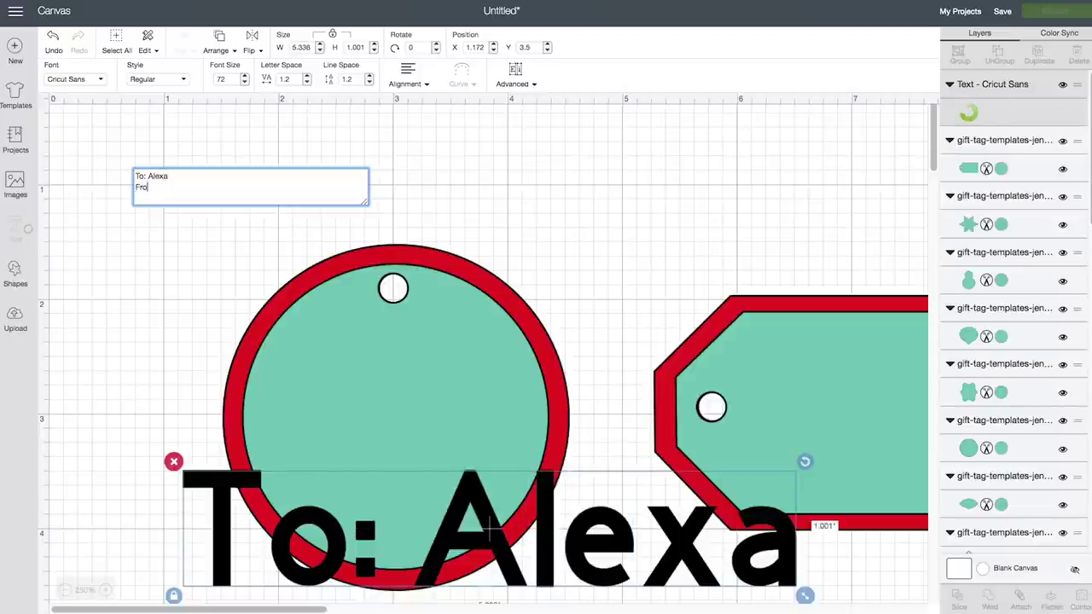
type("m: Mom")
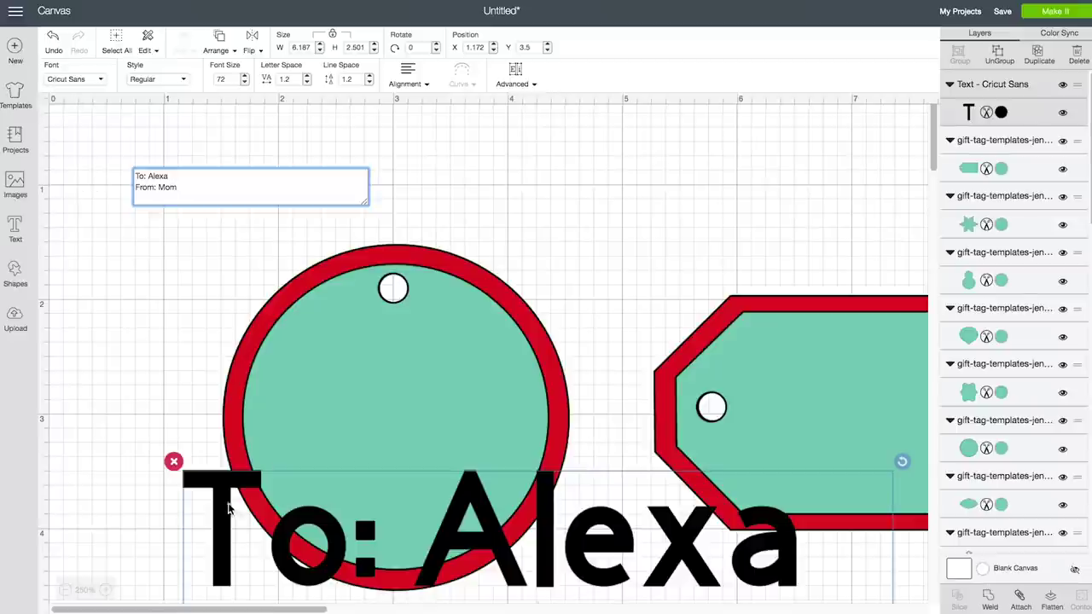
left_click_drag(219, 504, 136, 248)
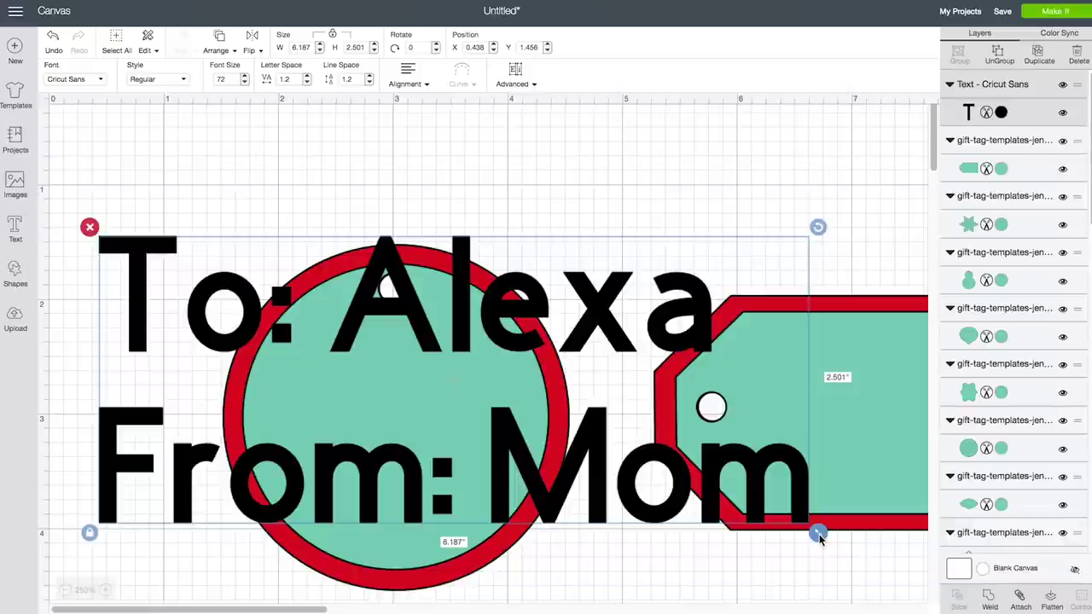
left_click_drag(817, 534, 431, 429)
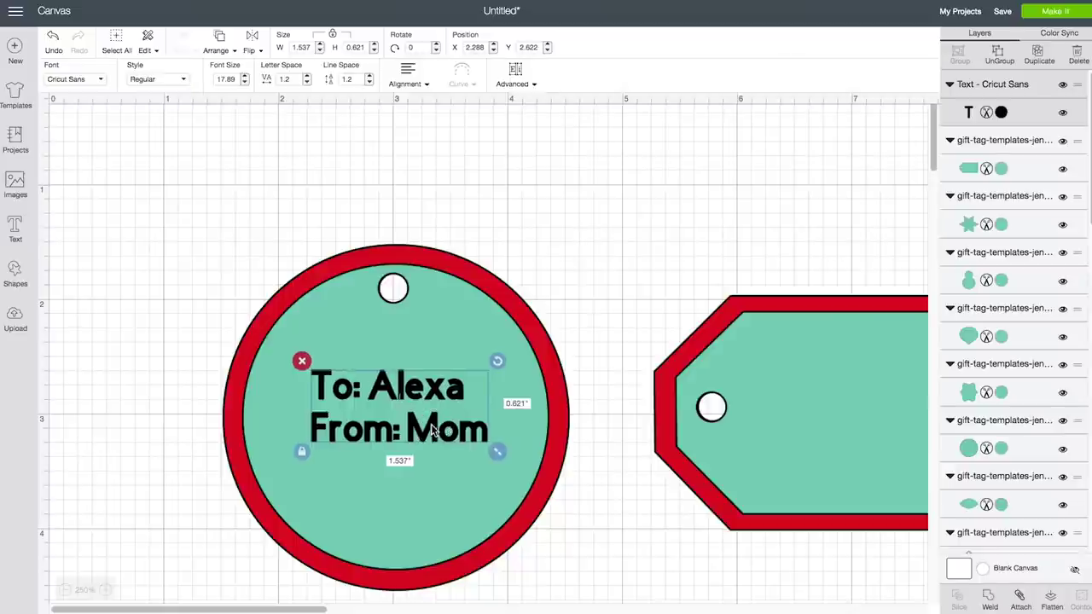
left_click(987, 114)
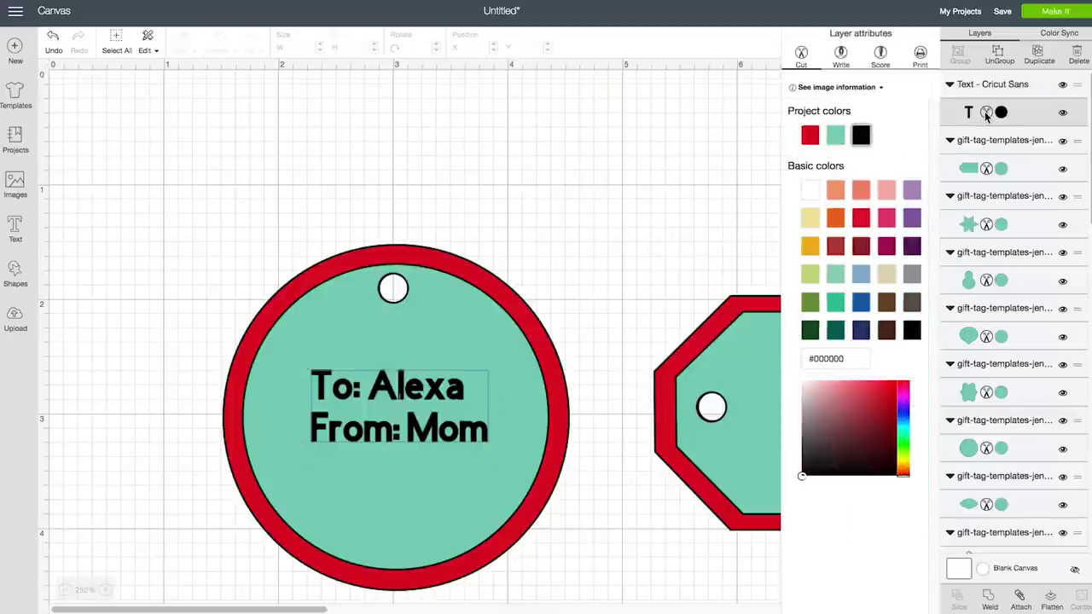
Set the label layer to Write with a Black 0.3 Tip pen, then zoom in on the round tag
left_click(840, 56)
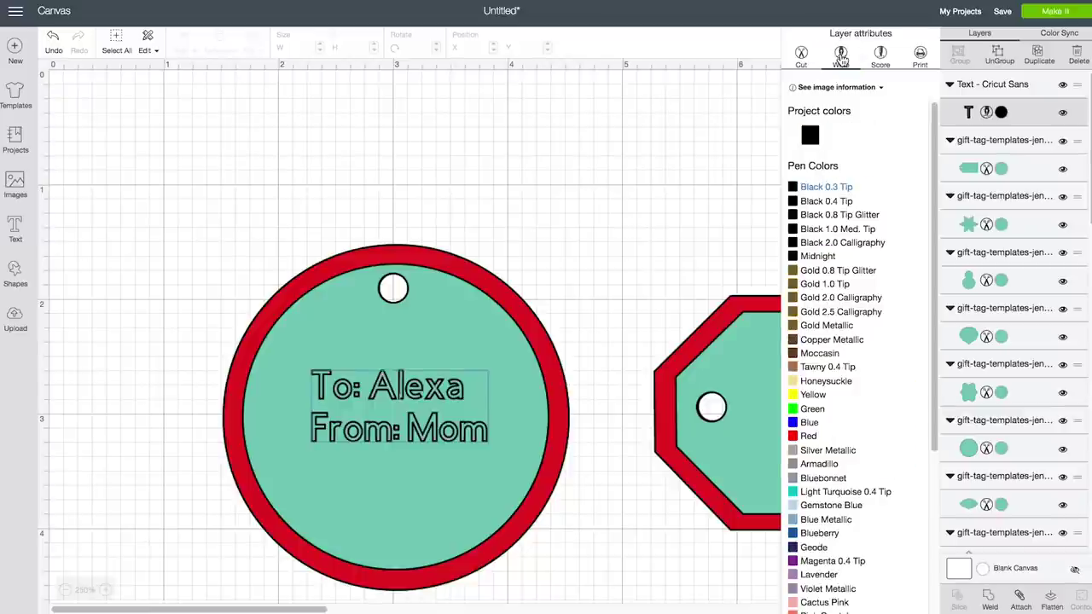
left_click(825, 187)
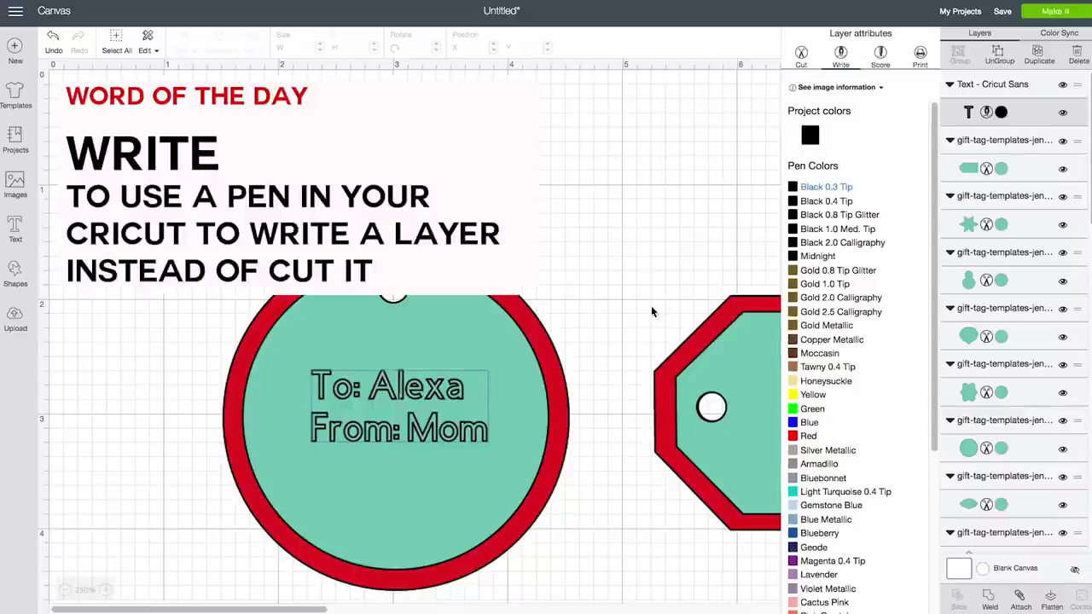
left_click(631, 316)
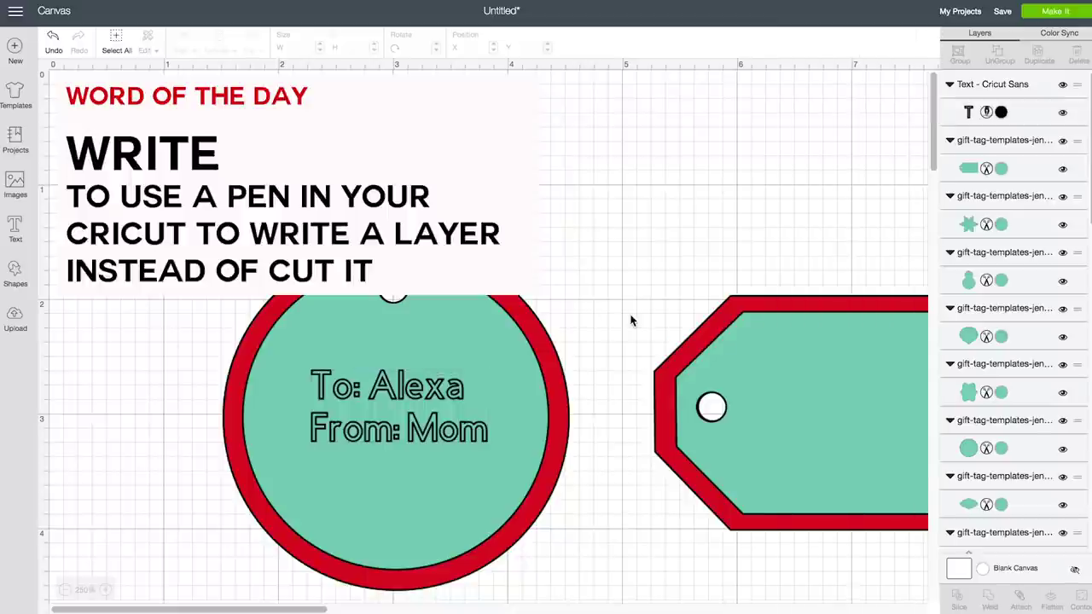
left_click(432, 392)
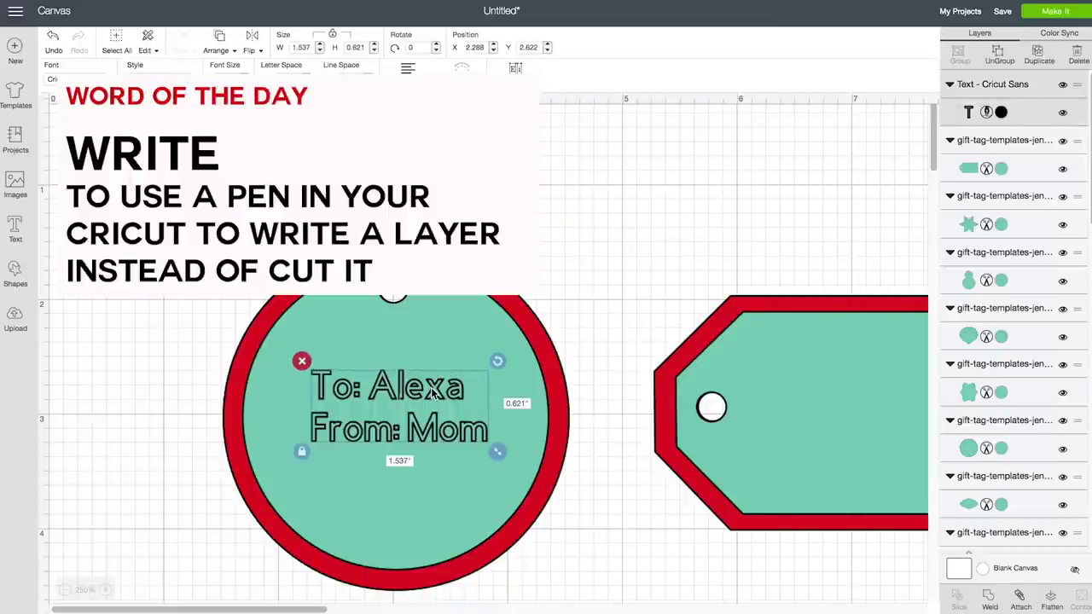
left_click(104, 589)
scroll(409, 442, "down", 3)
scroll(409, 439, "up", 2)
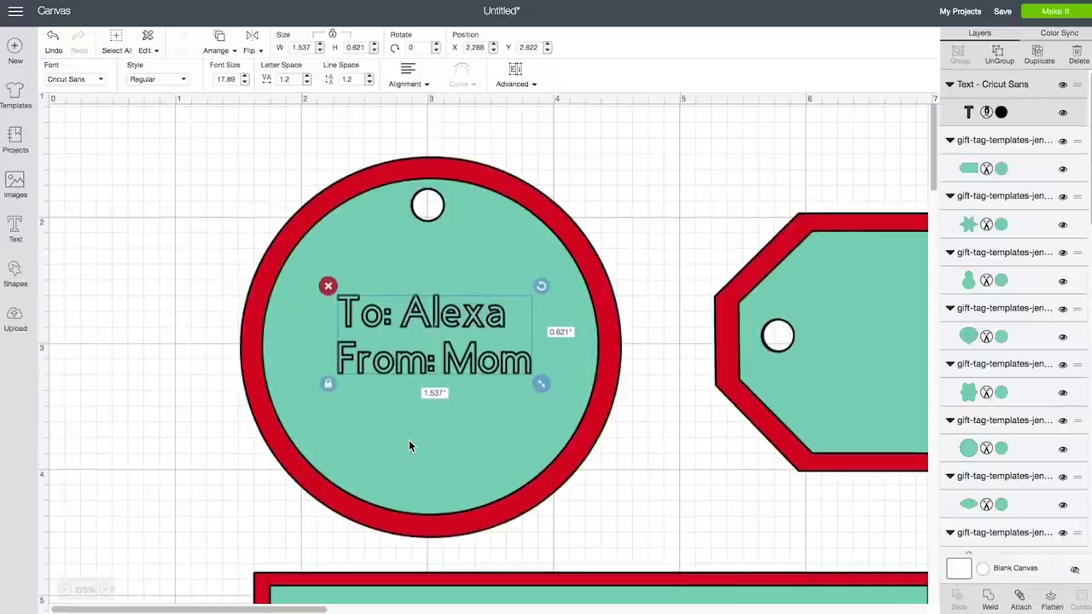
left_click(166, 446)
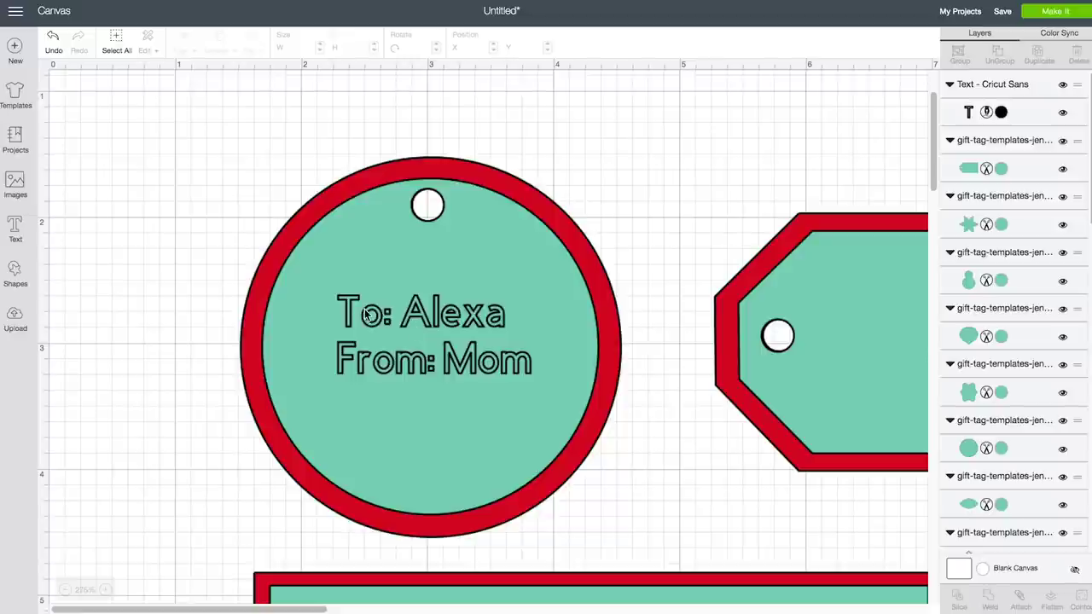
Switch the greeting to the Writing style and raise its letter spacing to 2.5
left_click(416, 322)
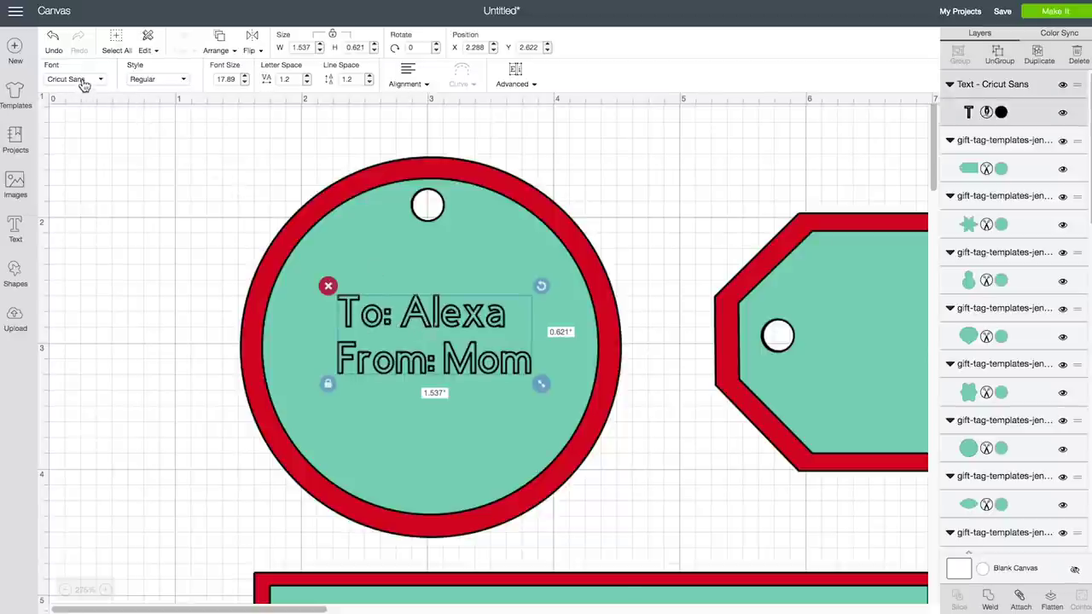
left_click(182, 81)
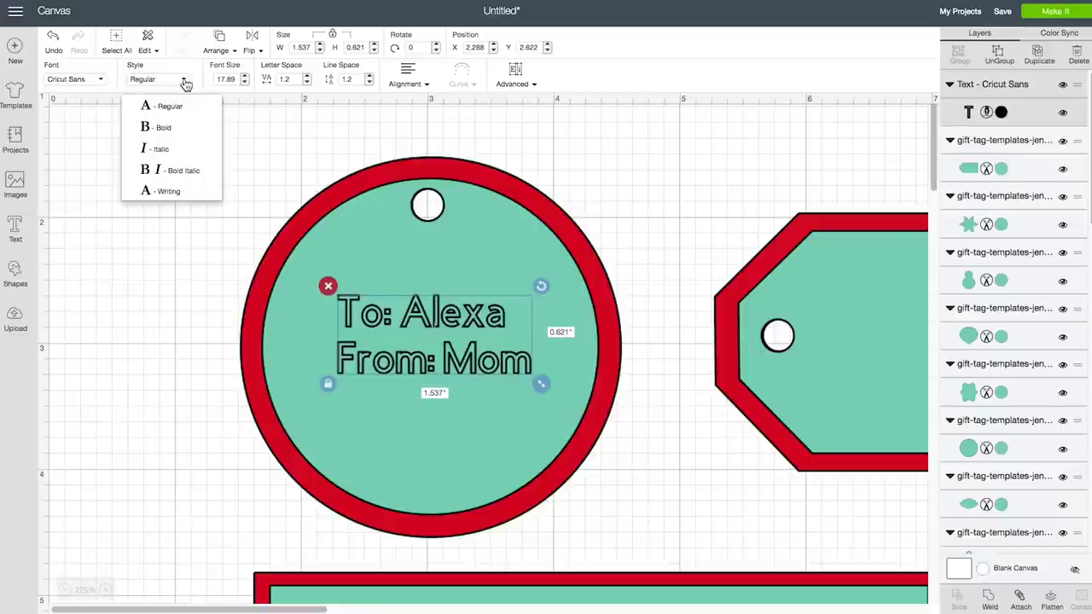
left_click(203, 193)
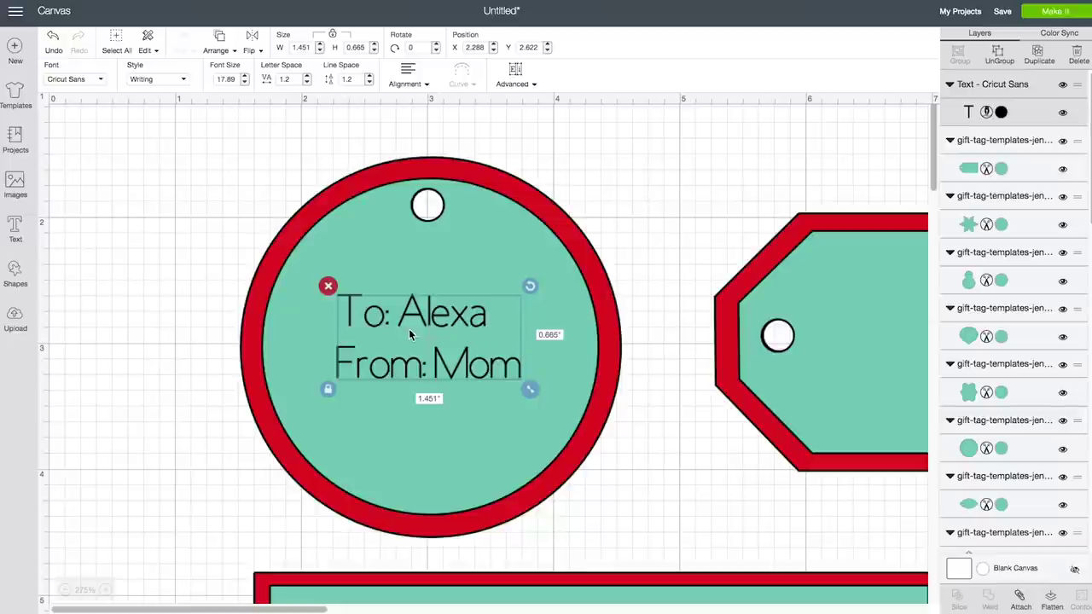
left_click(307, 76)
left_click(308, 76)
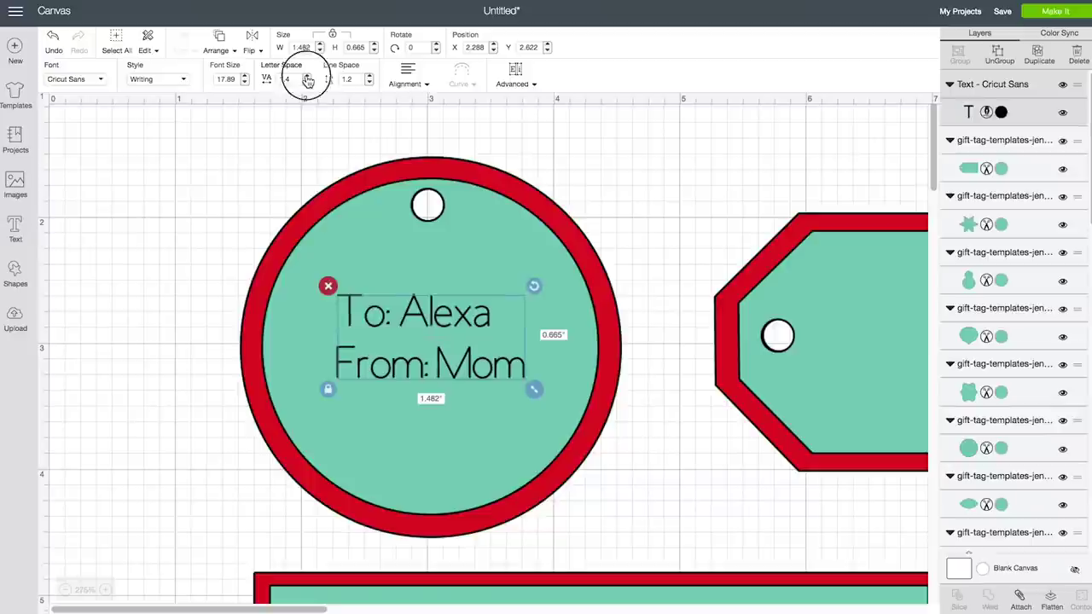
left_click(308, 76)
left_click(307, 75)
double_click(308, 76)
left_click(308, 75)
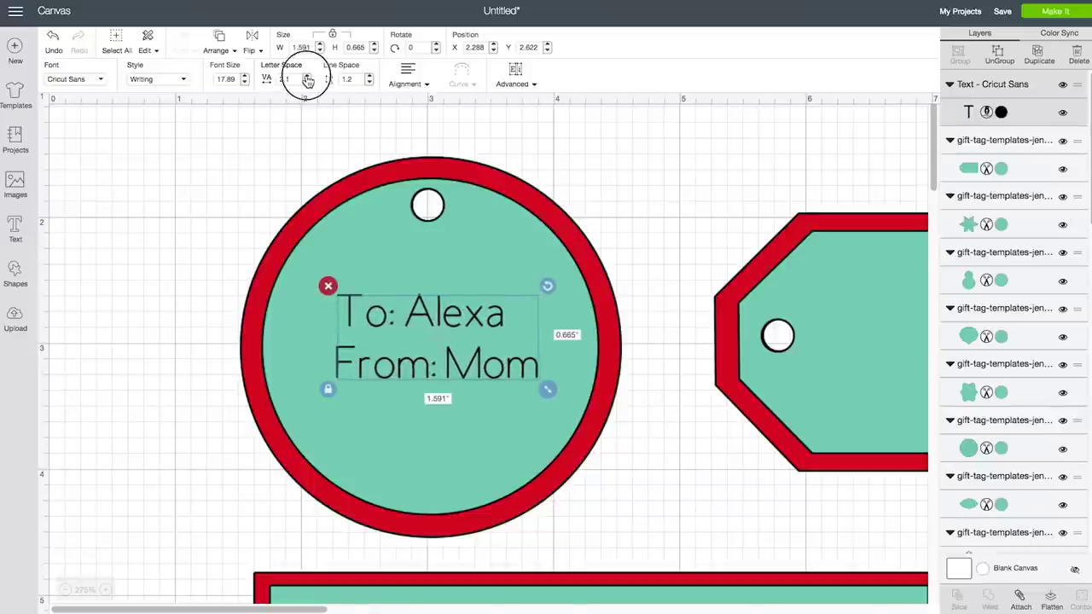
left_click(308, 76)
left_click(308, 76)
left_click(308, 75)
Enlarge and centre-align the greeting on the round tag, then select it with the teal circle
left_click_drag(420, 323, 402, 329)
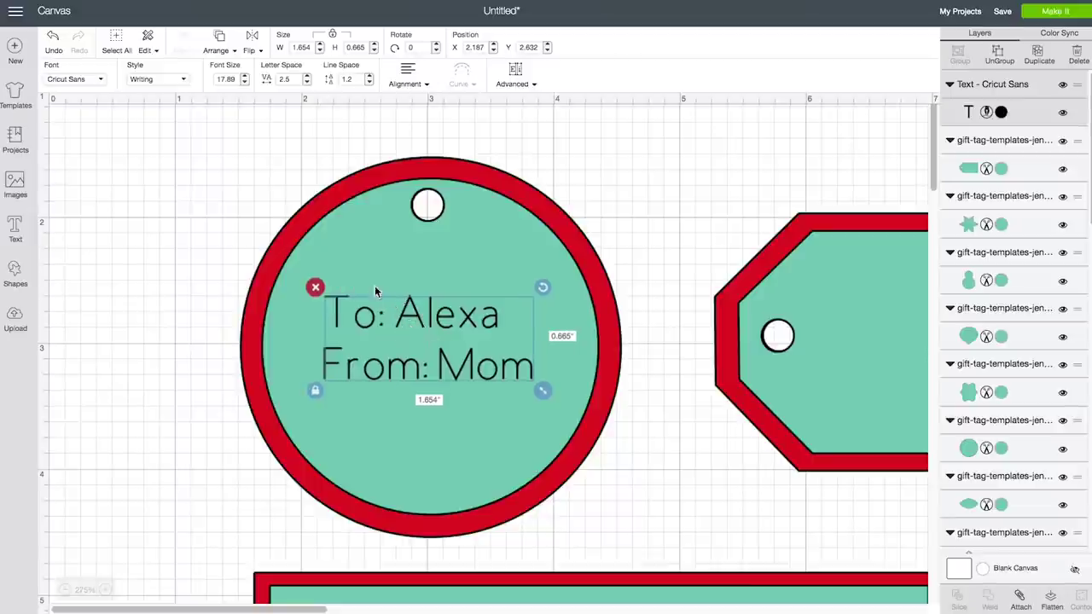
mouse_move(545, 392)
left_mouse_down()
mouse_move(560, 402)
mouse_move(526, 381)
left_mouse_up()
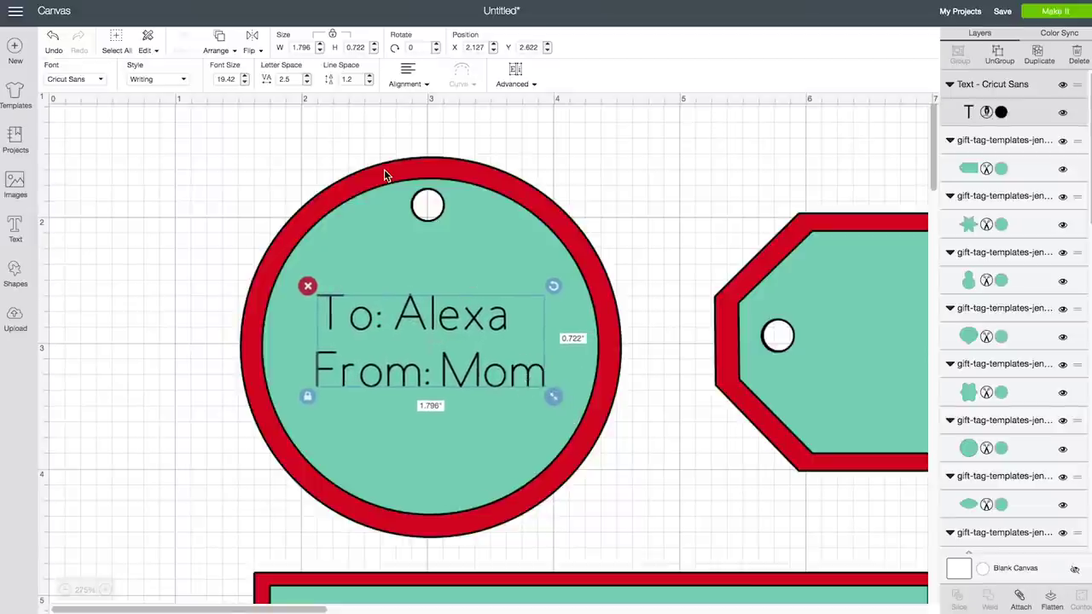
left_click(408, 73)
left_click(429, 127)
left_click_drag(469, 312, 469, 308)
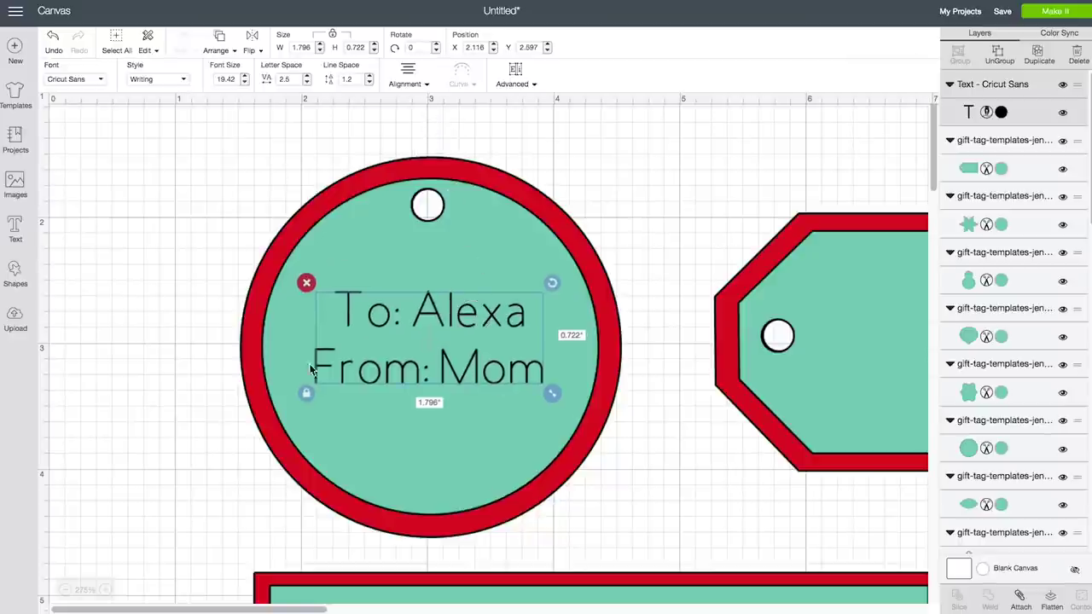
left_click(194, 302)
left_click(412, 323)
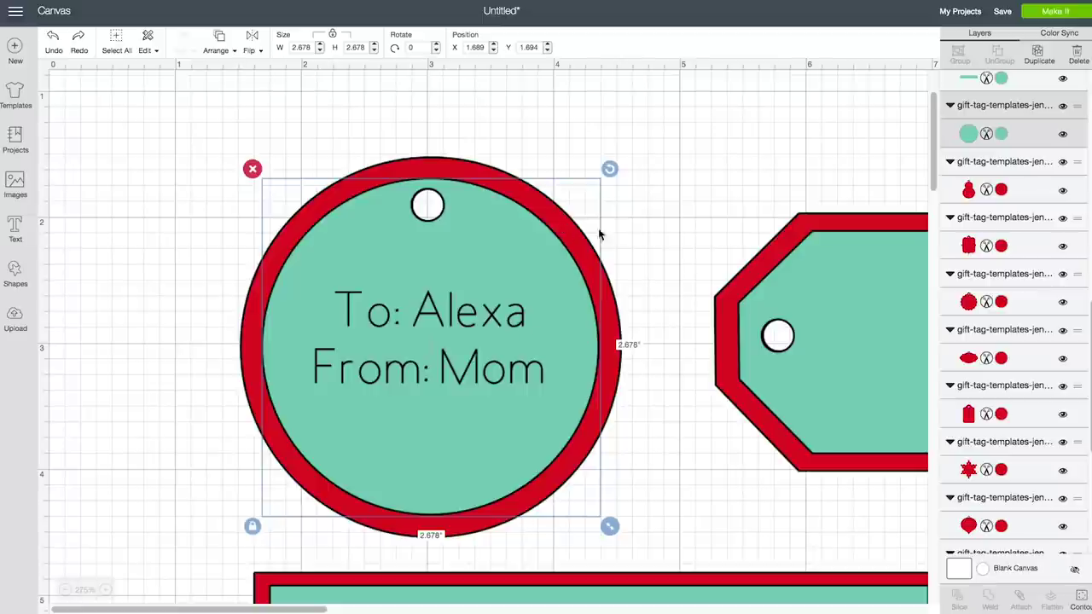
left_click(495, 322, "shift")
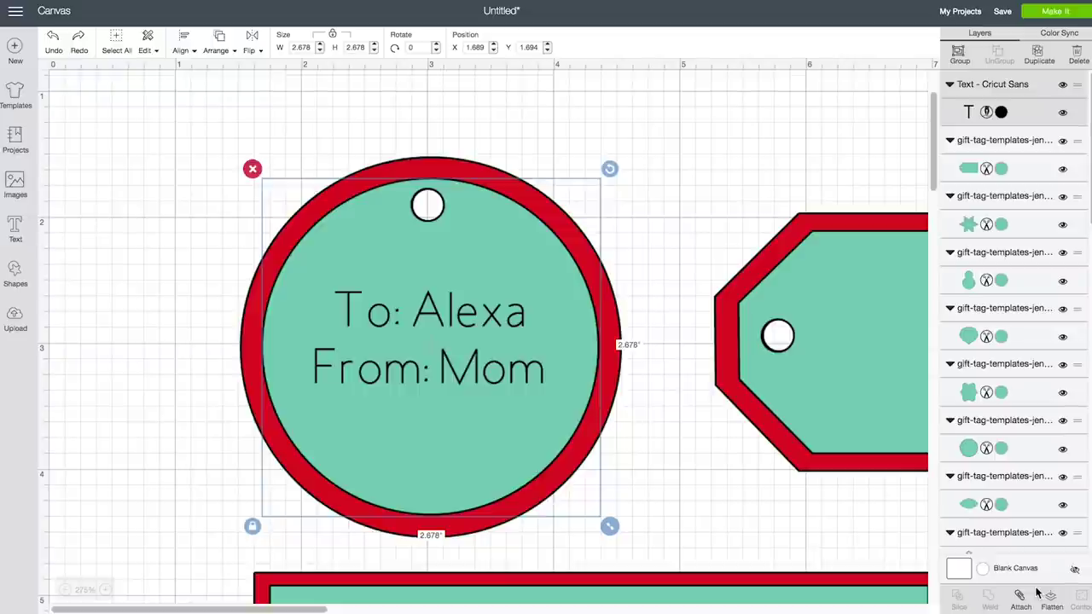
Attach the greeting to the teal inner circle and toggle layer visibility to verify the layers
left_click(1020, 597)
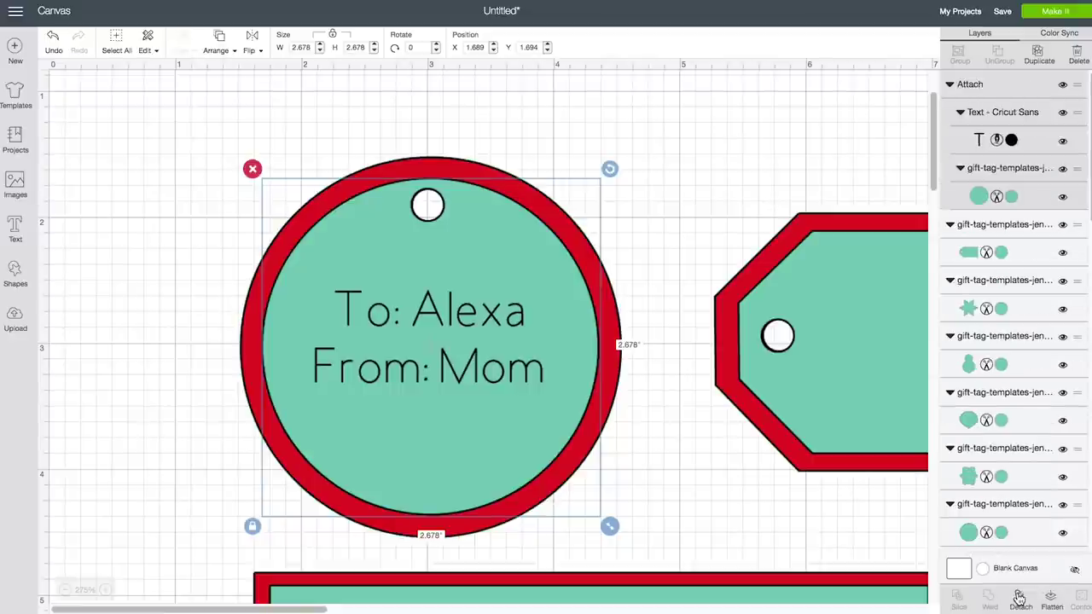
left_click(1062, 84)
left_click(1062, 84)
left_click(1062, 84)
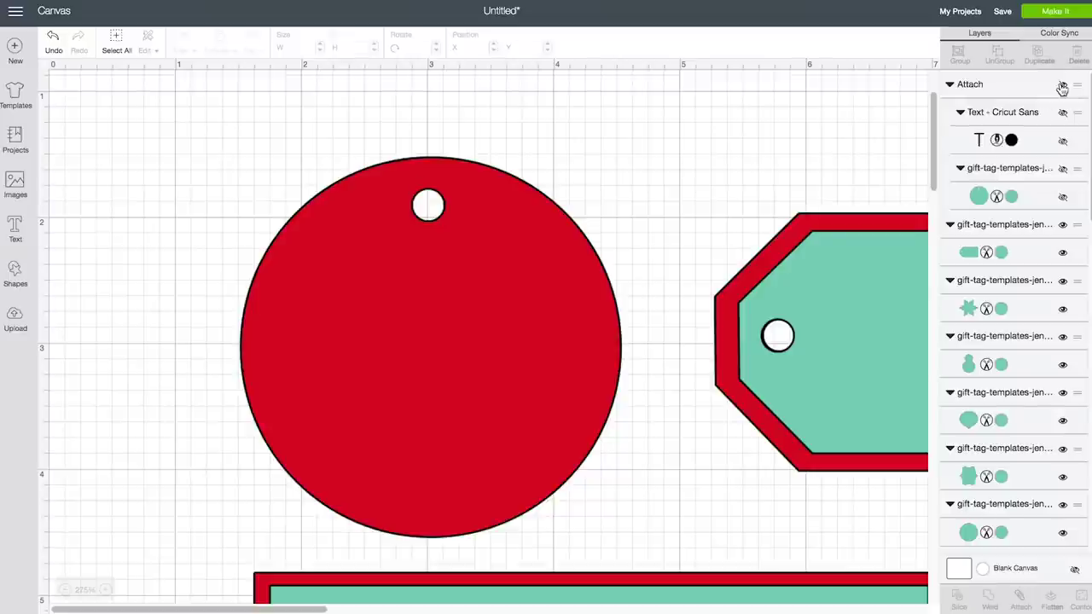
left_click(1062, 85)
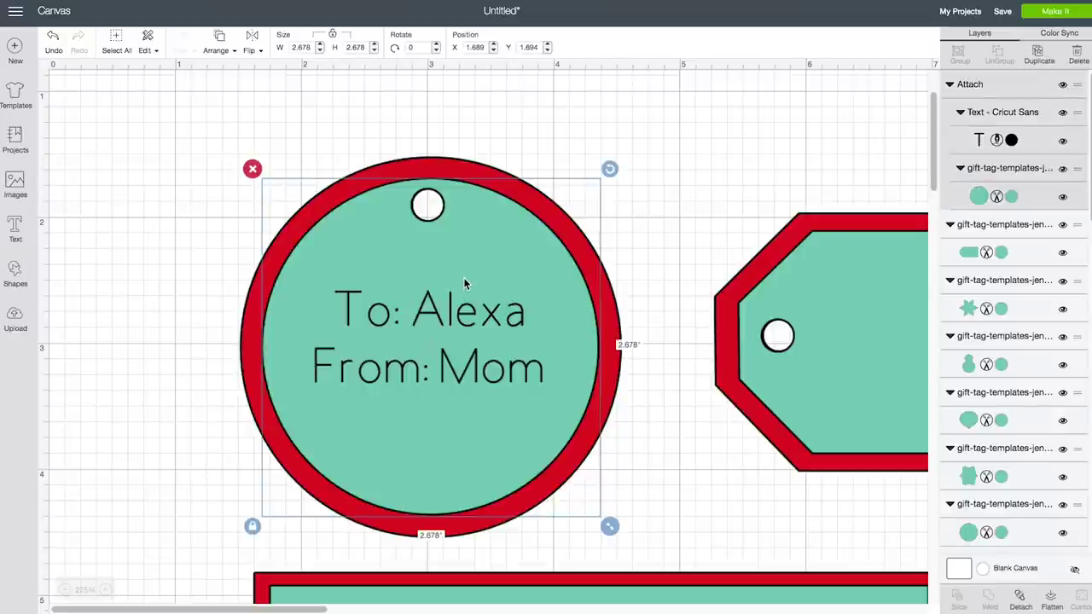
left_click(460, 174)
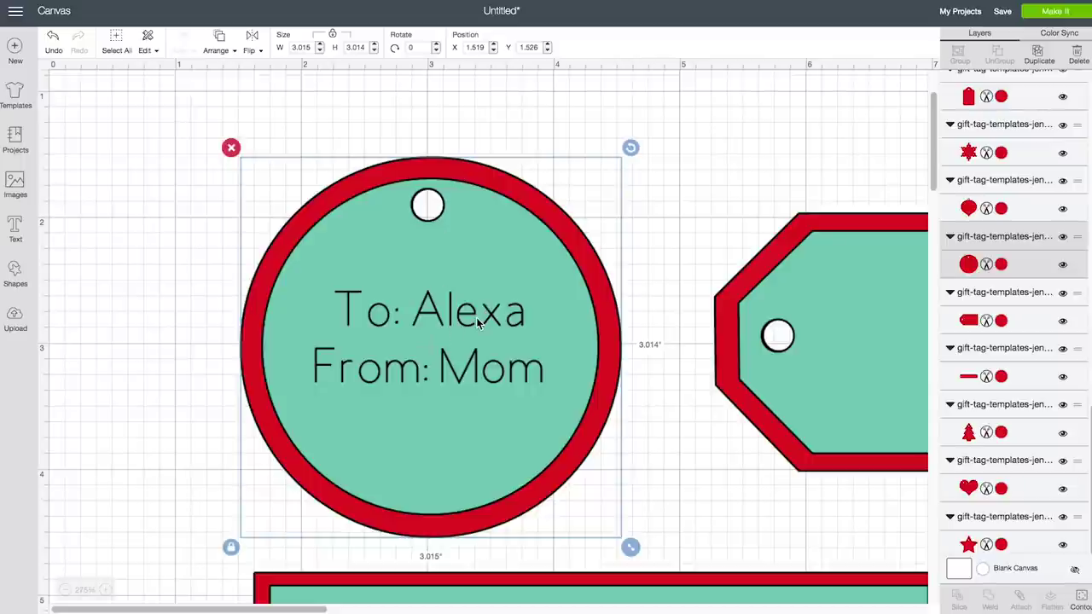
left_click(1062, 241)
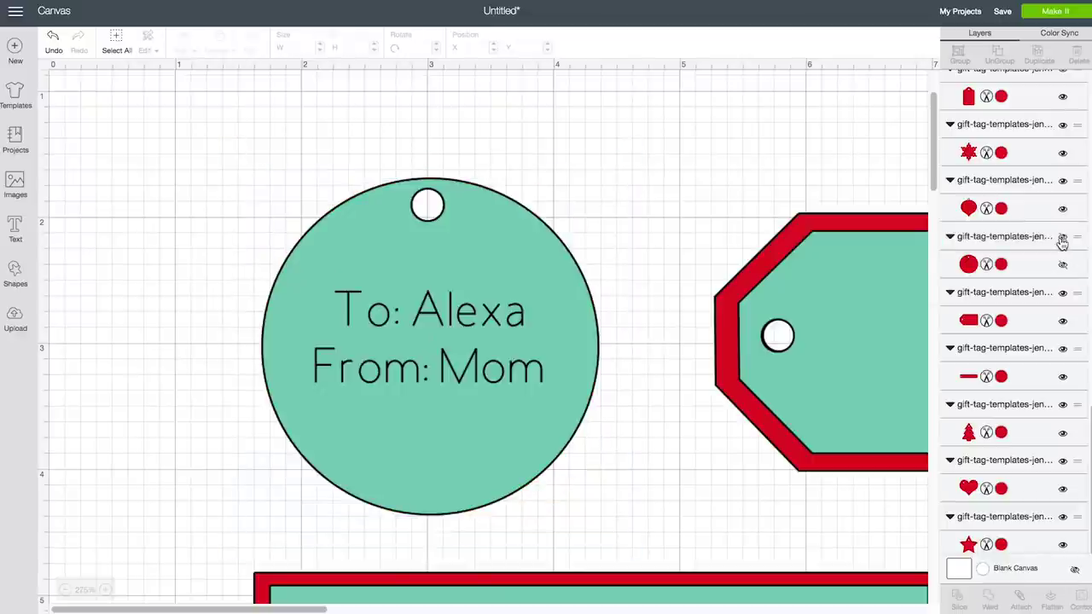
left_click(1062, 241)
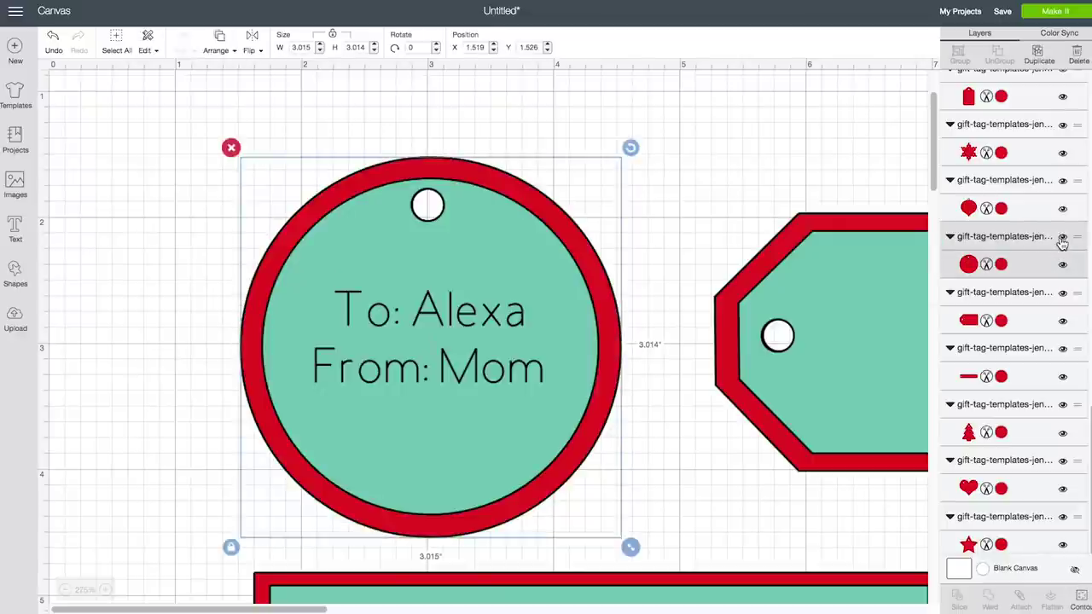
left_click(15, 228)
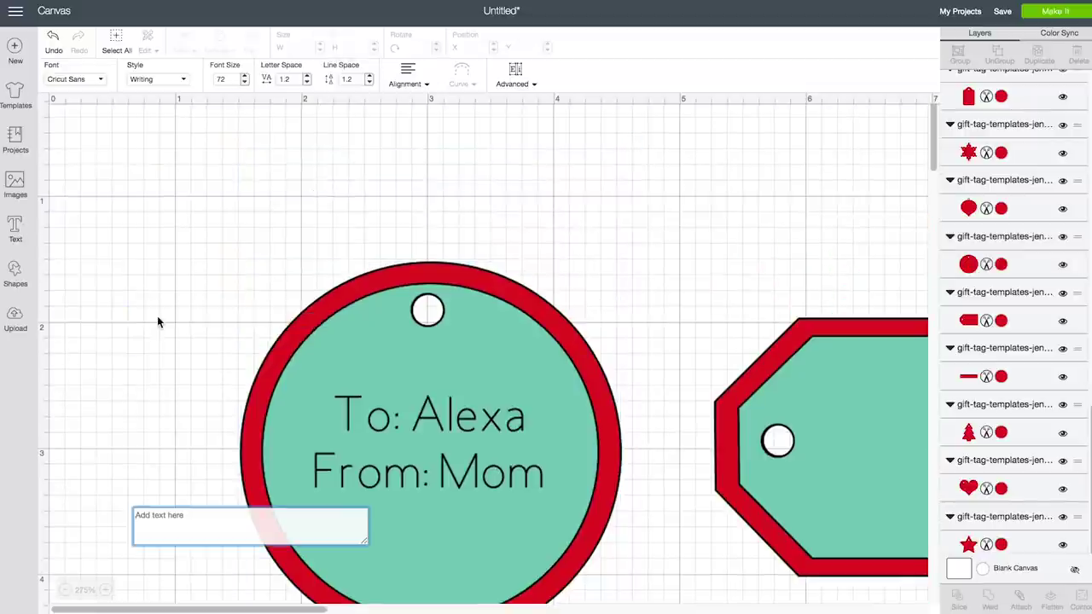
Add a two-line To/From greeting with recipient and sender on the pointed tag, about 2.118 in wide
type("To: Greg")
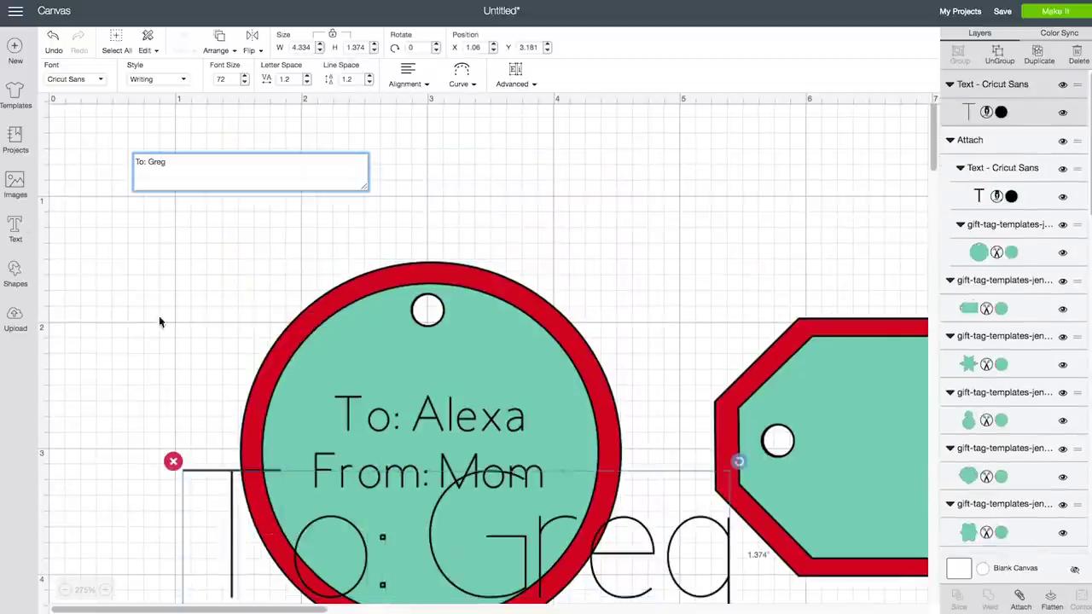
left_click_drag(738, 555, 383, 445)
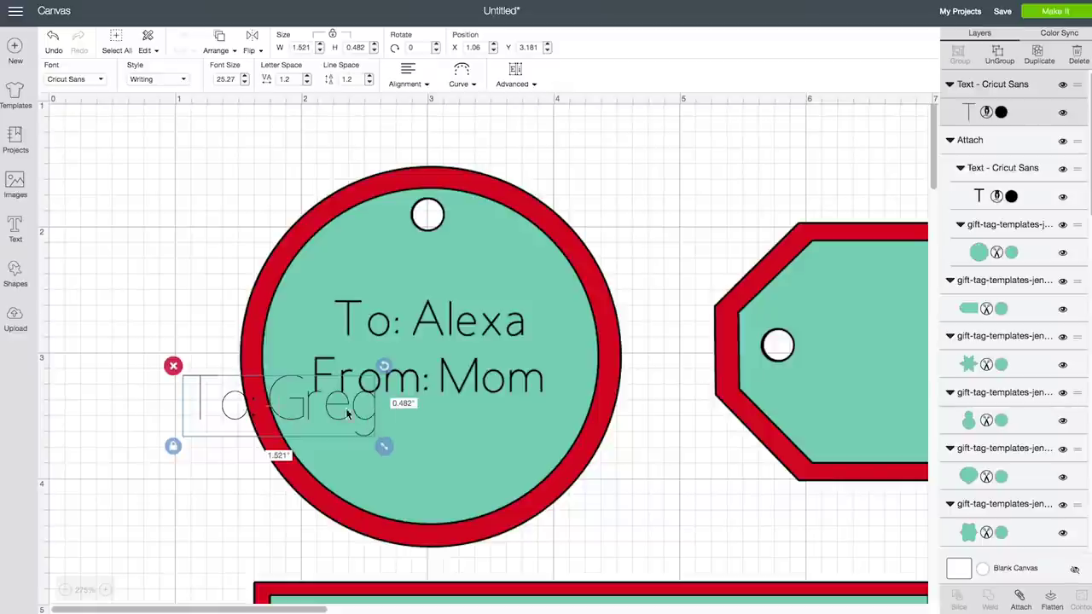
left_click_drag(288, 418, 831, 336)
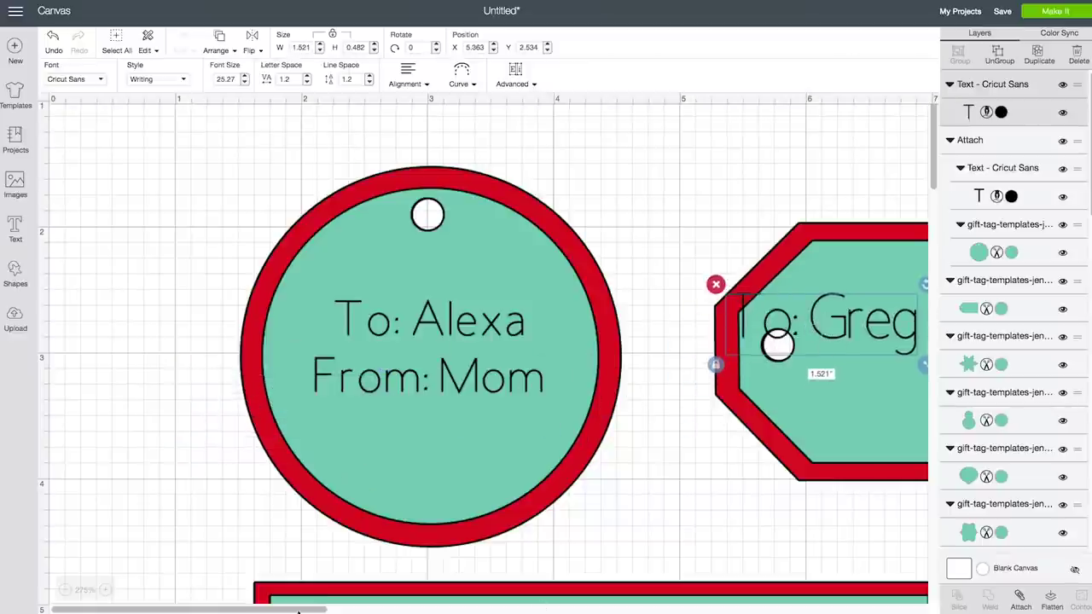
left_click_drag(281, 608, 438, 608)
left_click_drag(384, 324, 463, 303)
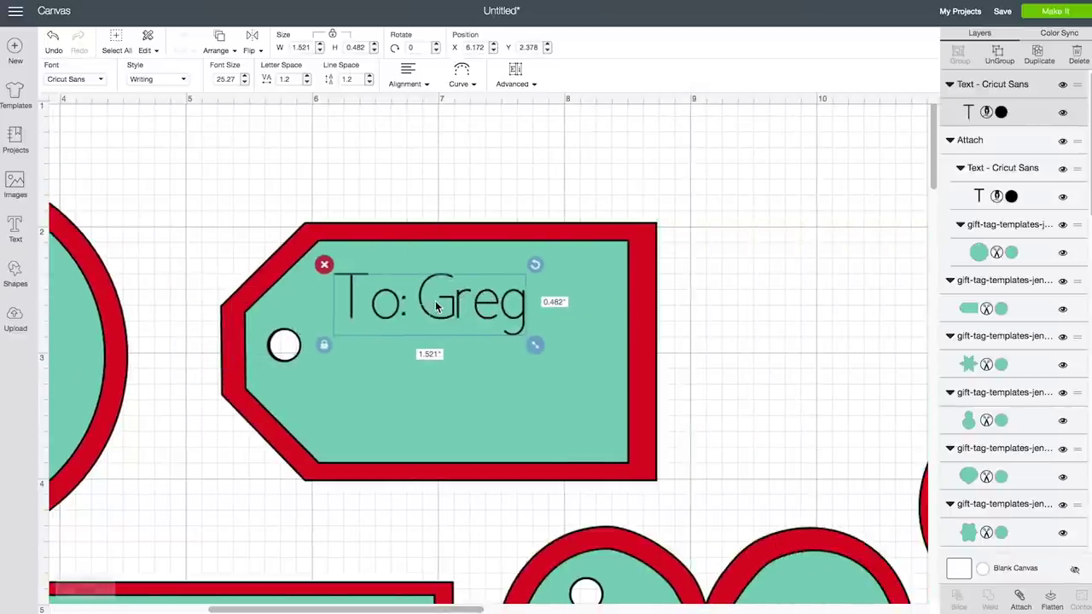
double_click(462, 316)
key("Return")
type("From: Jennifer")
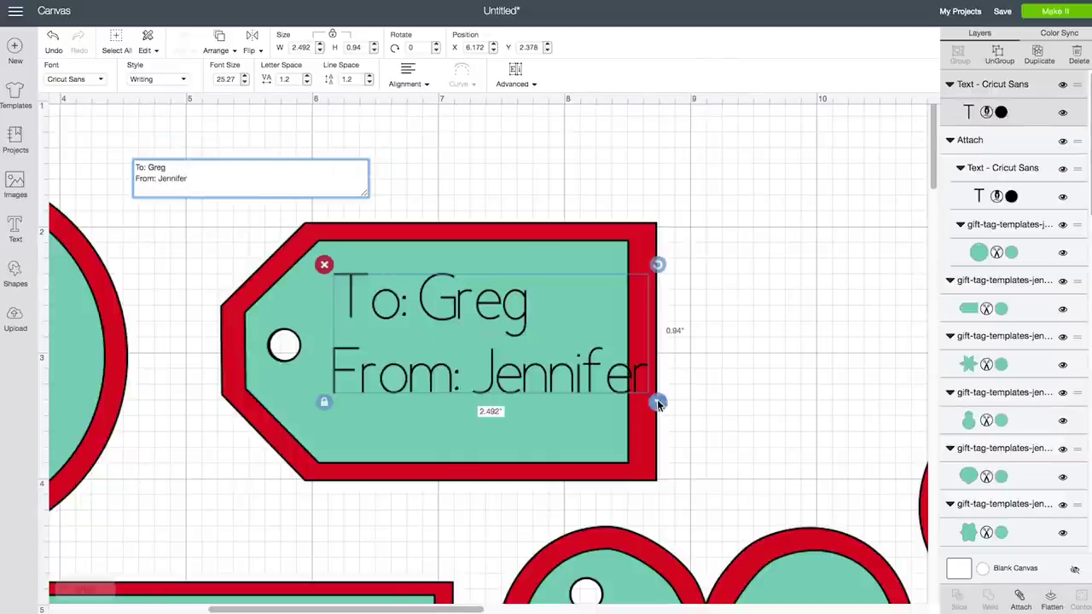
left_click_drag(655, 402, 604, 403)
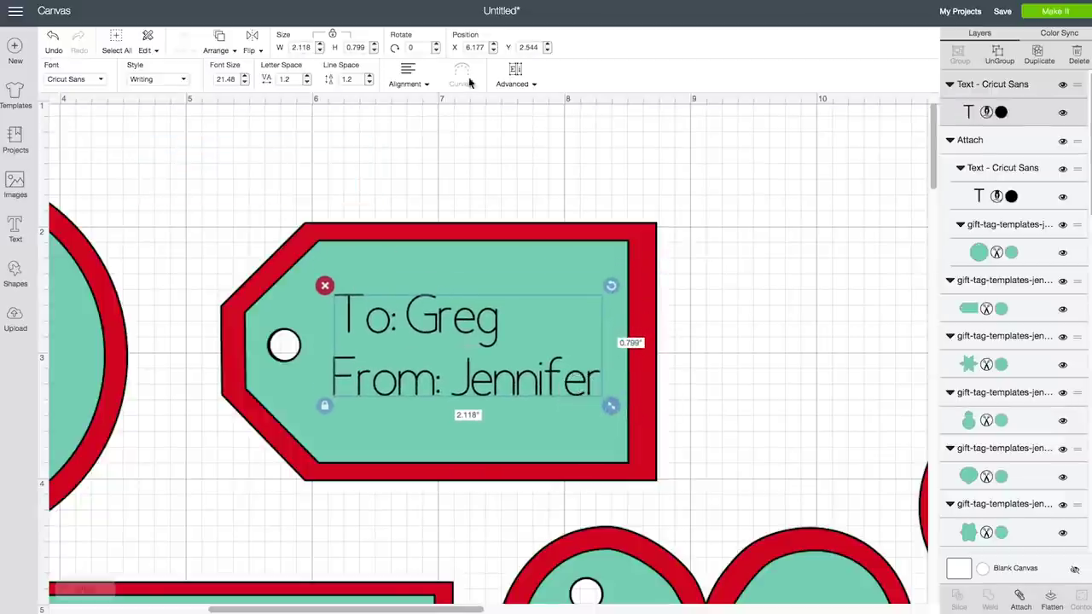
left_click(99, 79)
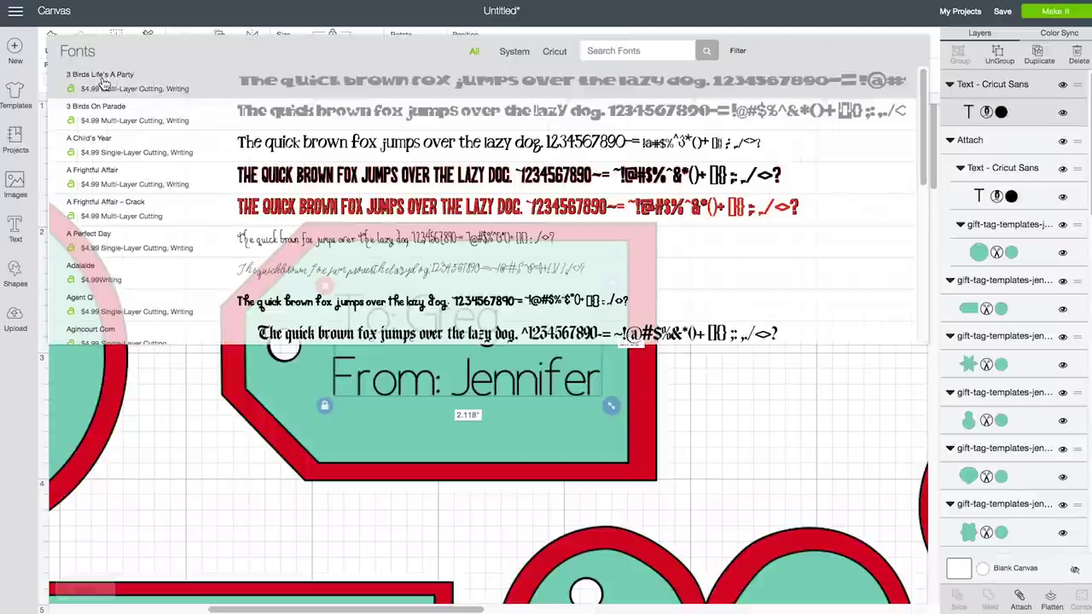
Filter fonts to Writing, apply Cricut Alphabet, and resize the greeting to about 2.176 in wide
left_click(736, 51)
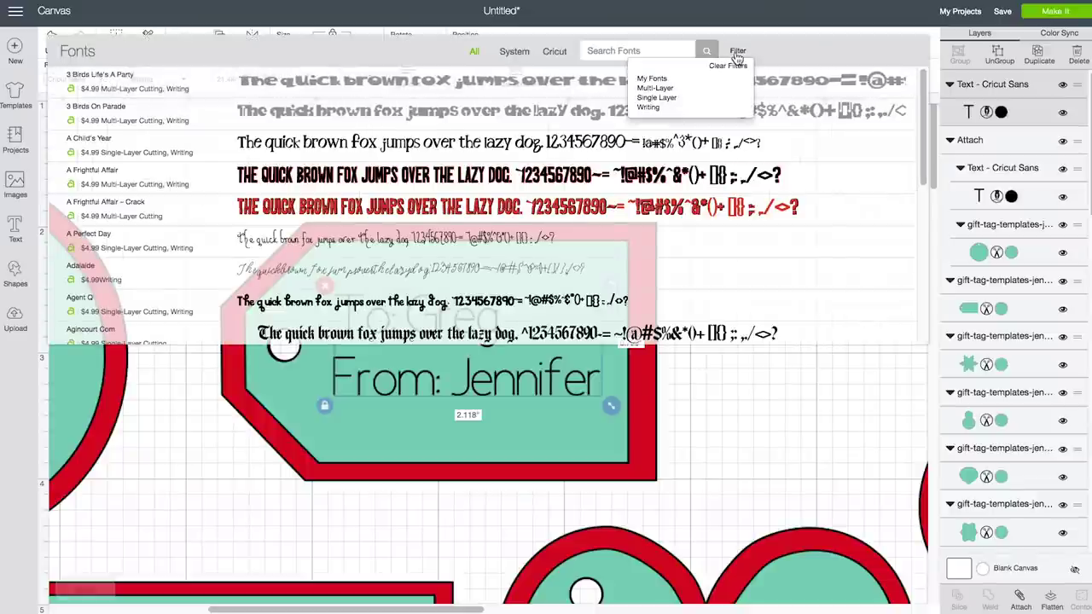
left_click(648, 107)
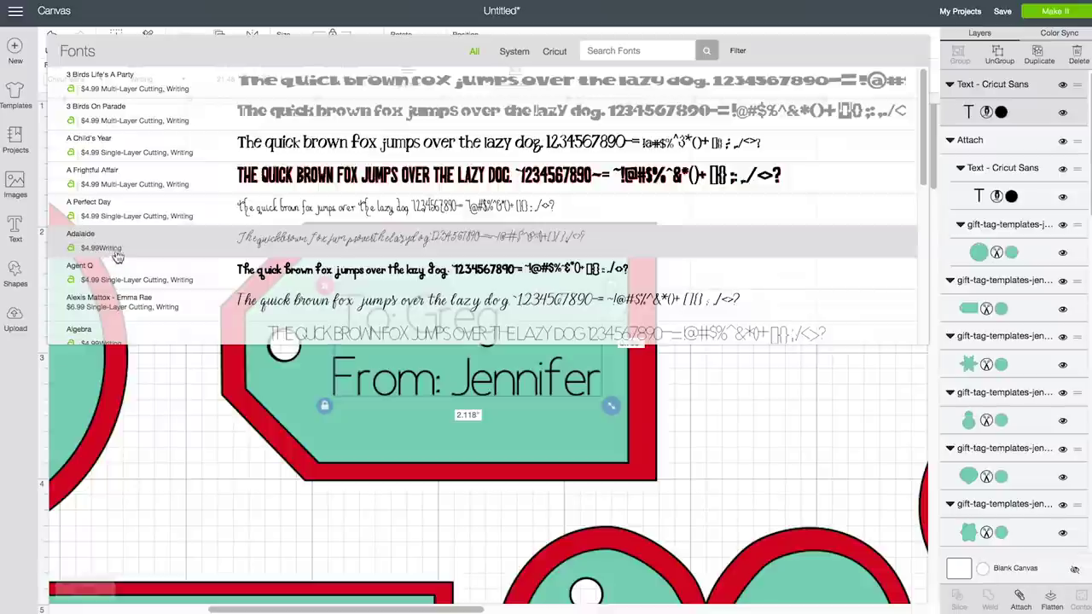
scroll(106, 271, "down", 10)
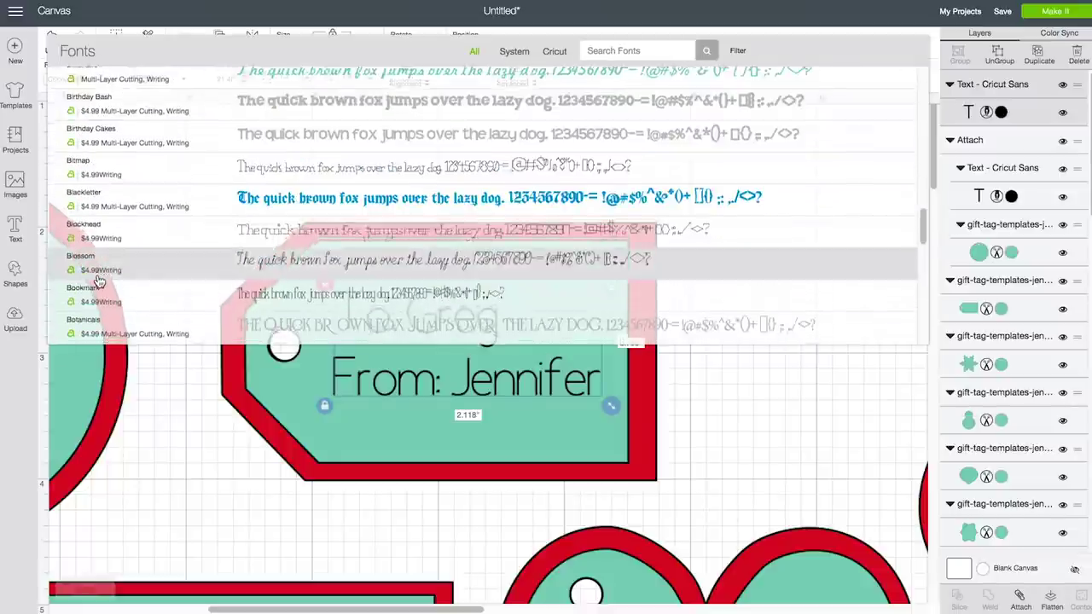
scroll(98, 282, "down", 5)
left_click(99, 282)
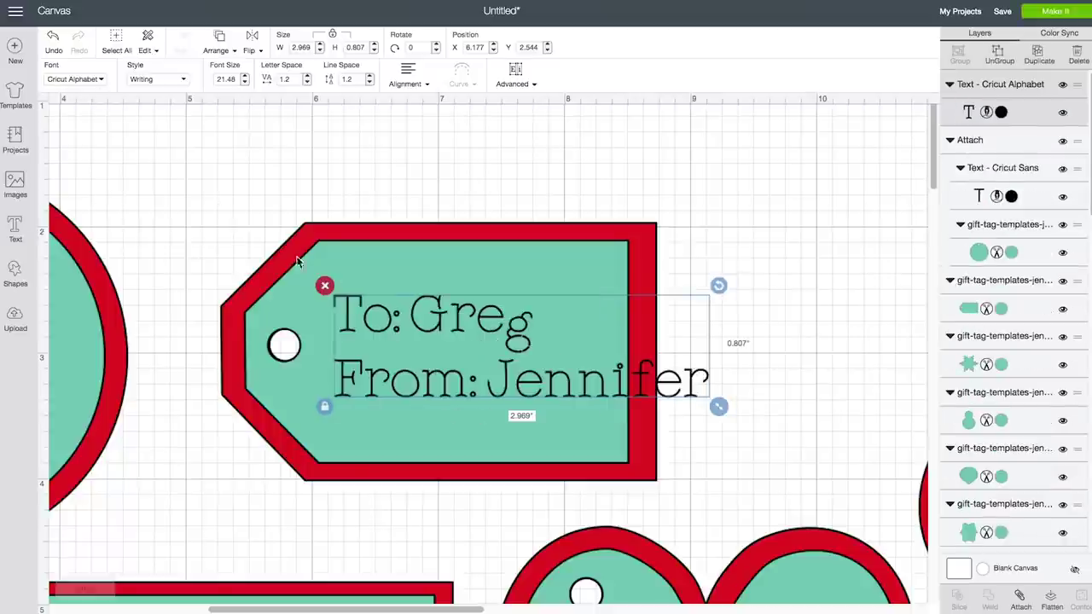
left_click_drag(718, 408, 561, 373)
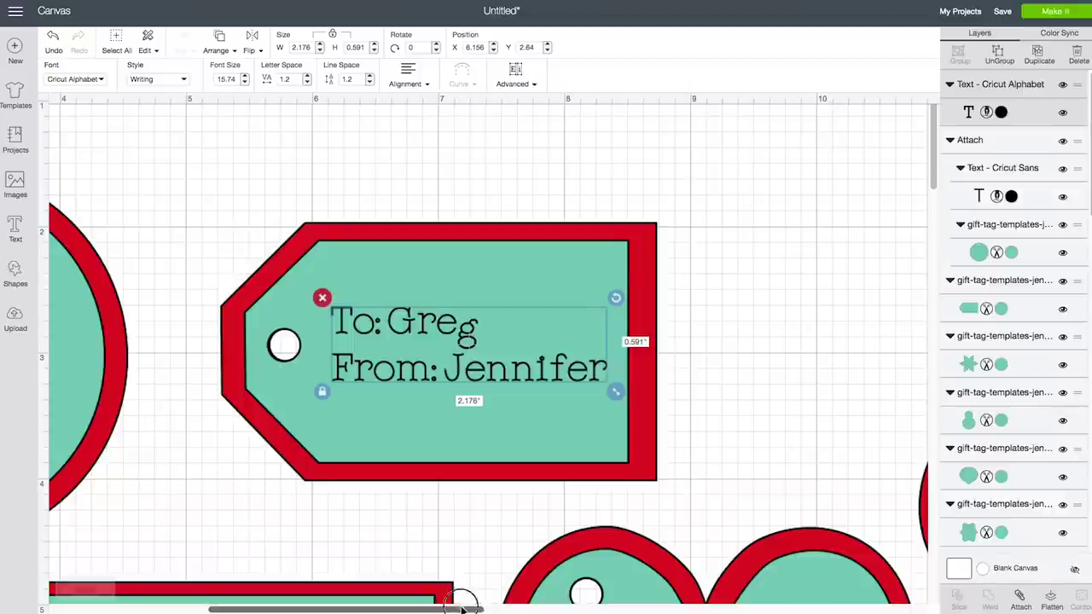
Attach the greeting to the pointed tag's shape, then scroll over to the gourd-shaped ornament tag
left_click_drag(461, 607, 434, 607)
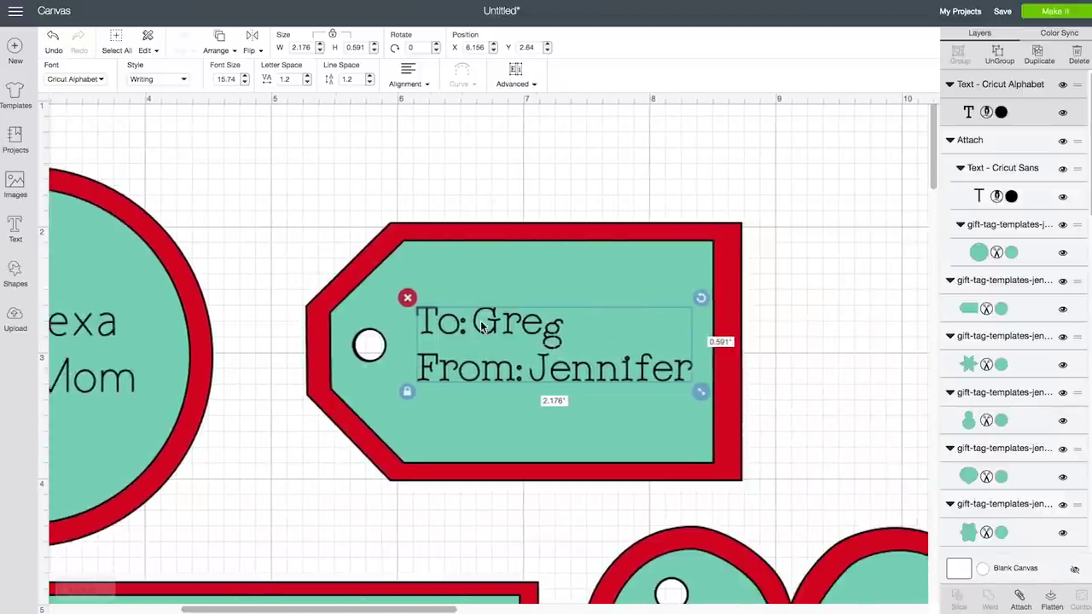
left_click(486, 286)
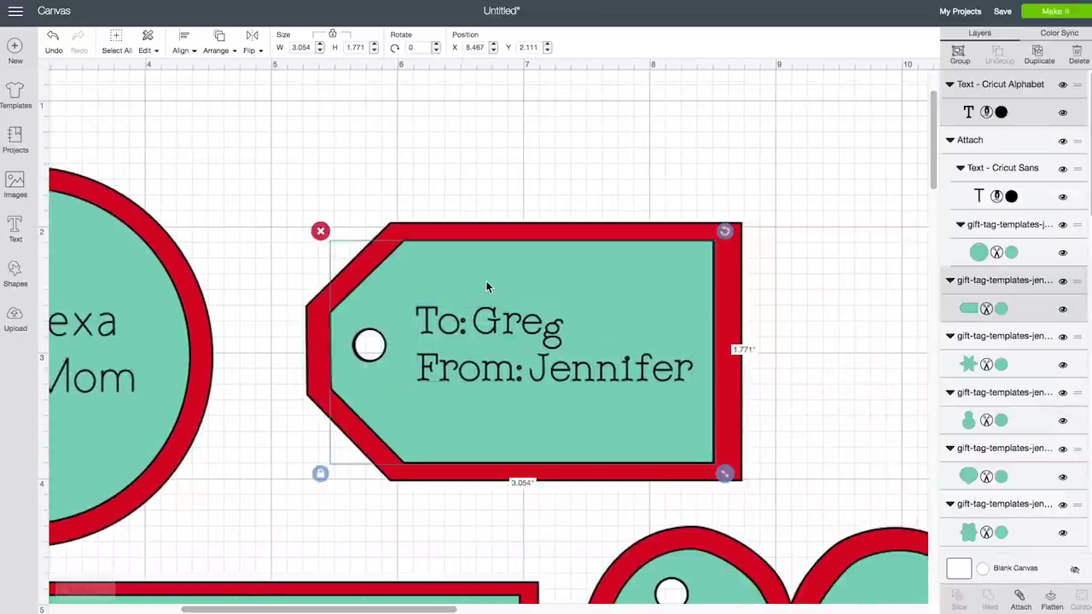
left_click(1021, 599)
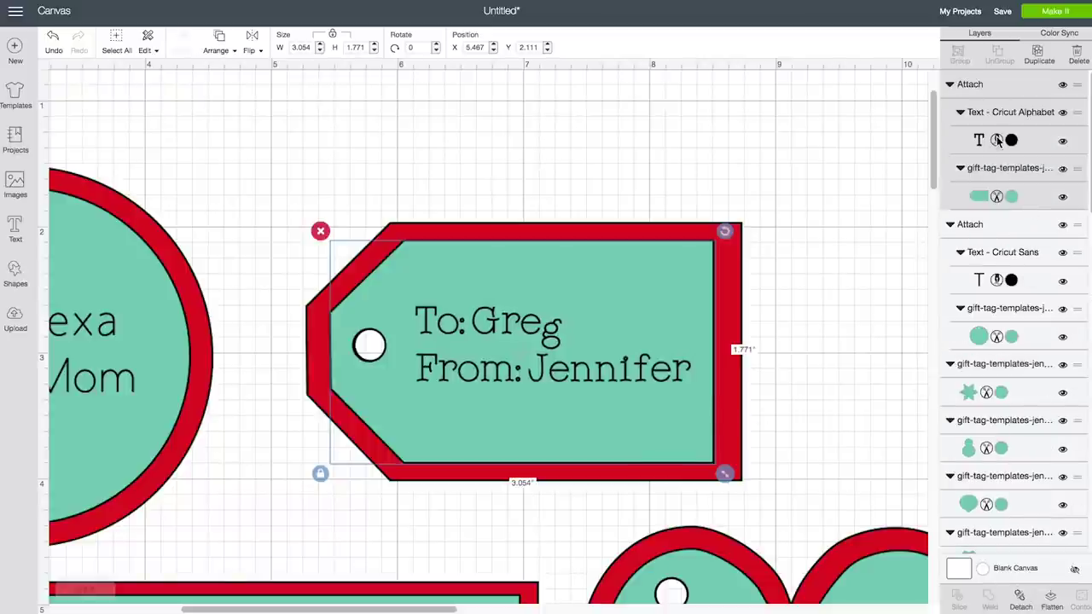
left_click_drag(431, 612, 650, 607)
scroll(568, 496, "down", 2)
scroll(569, 520, "up", 1)
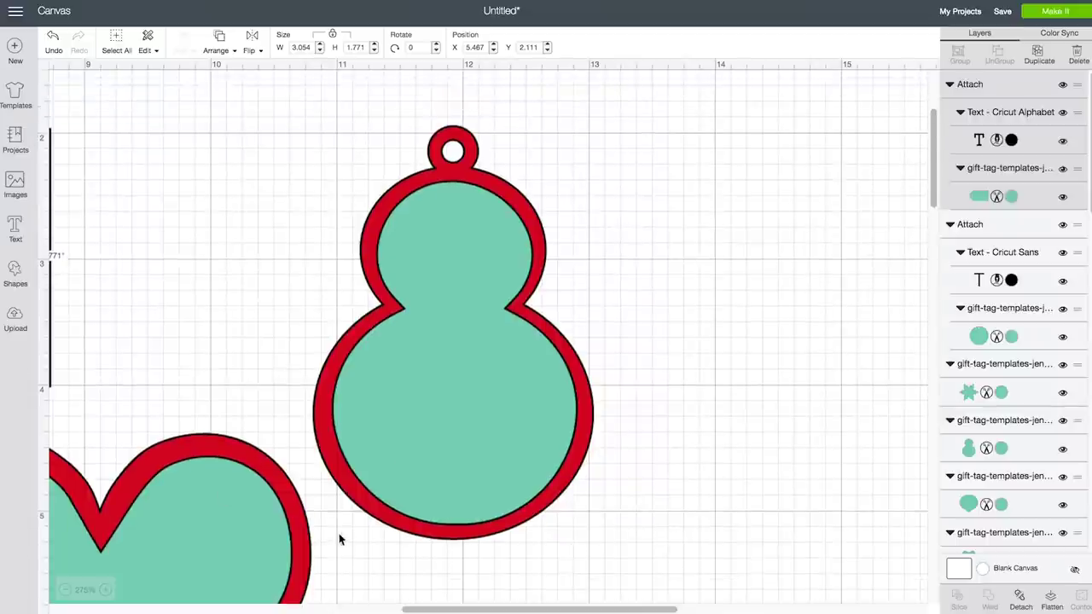
Paste the To/From message as new text and drag it onto the gourd-shaped tag, 1.796 in wide
left_click(15, 229)
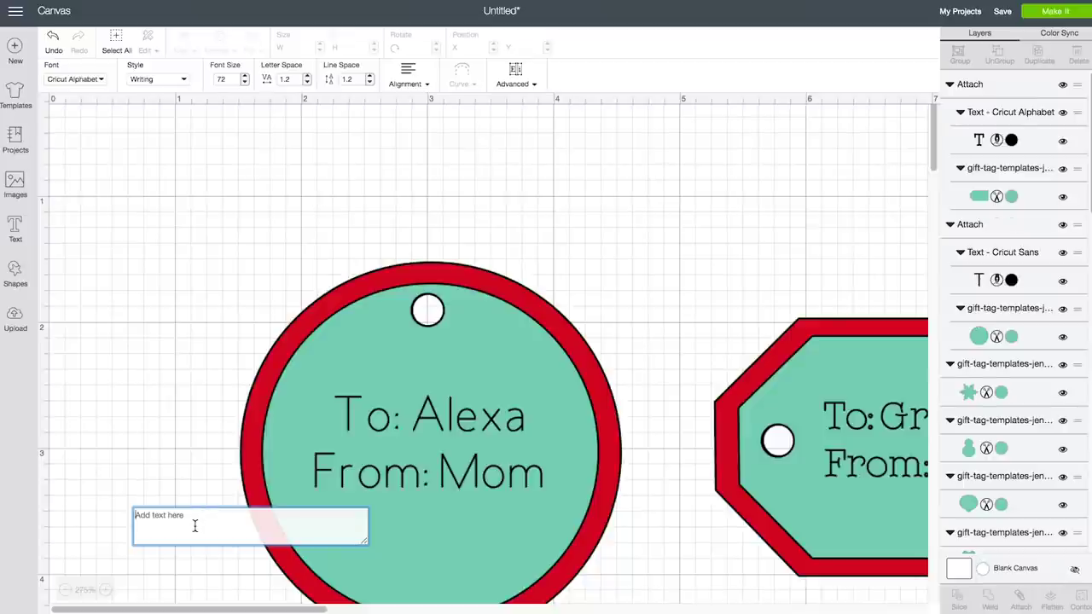
key("ctrl+v")
left_click_drag(802, 383, 894, 475)
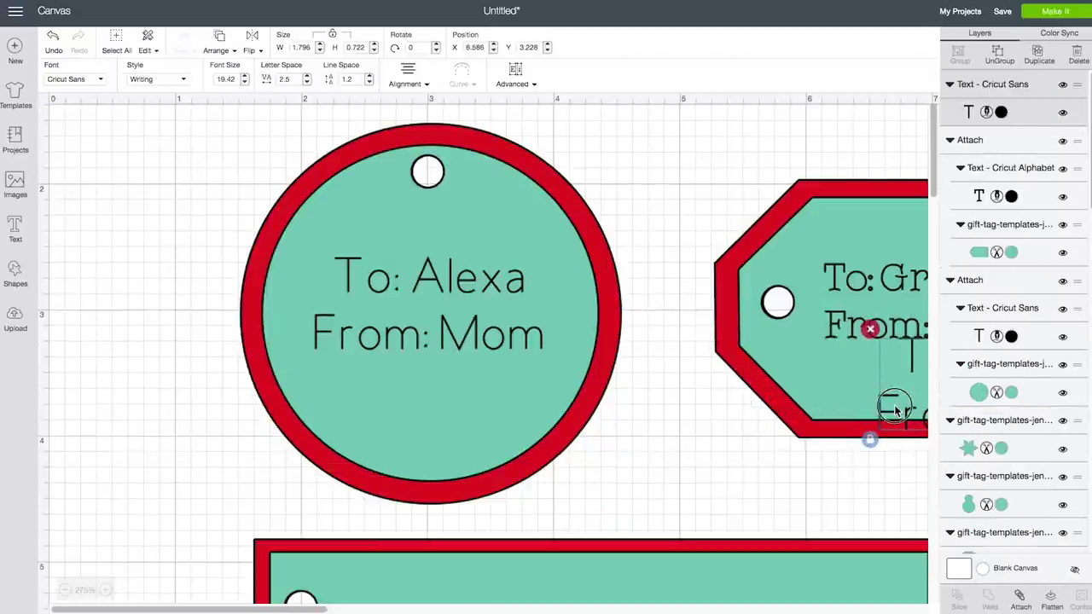
left_click_drag(894, 410, 441, 431)
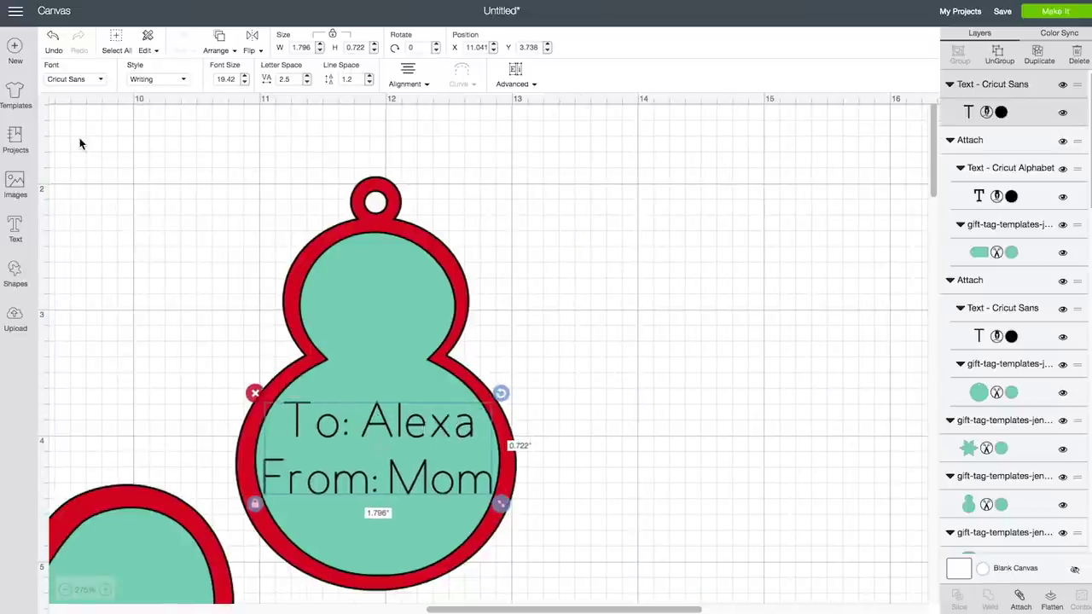
Clear the font filters and set the gourd tag's greeting to Maker Penwriting
left_click(100, 84)
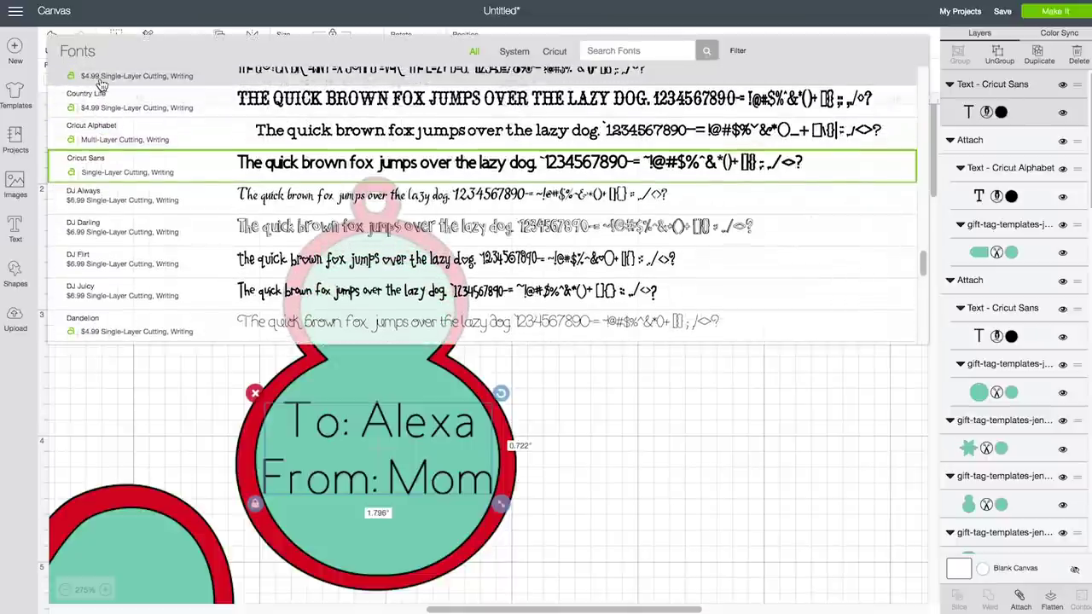
left_click(738, 52)
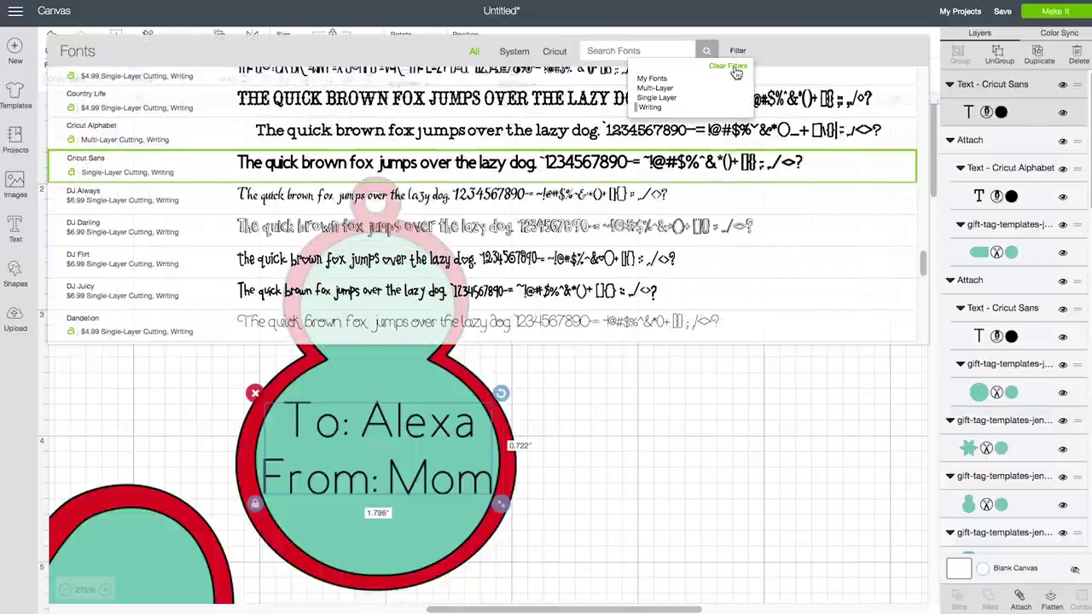
left_click(733, 69)
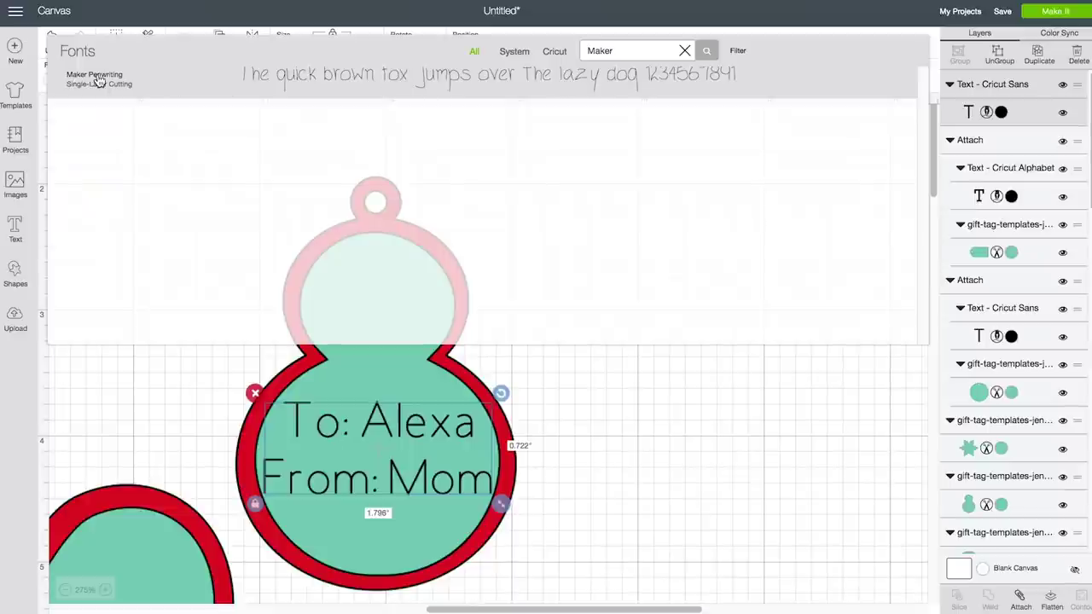
left_click(296, 86)
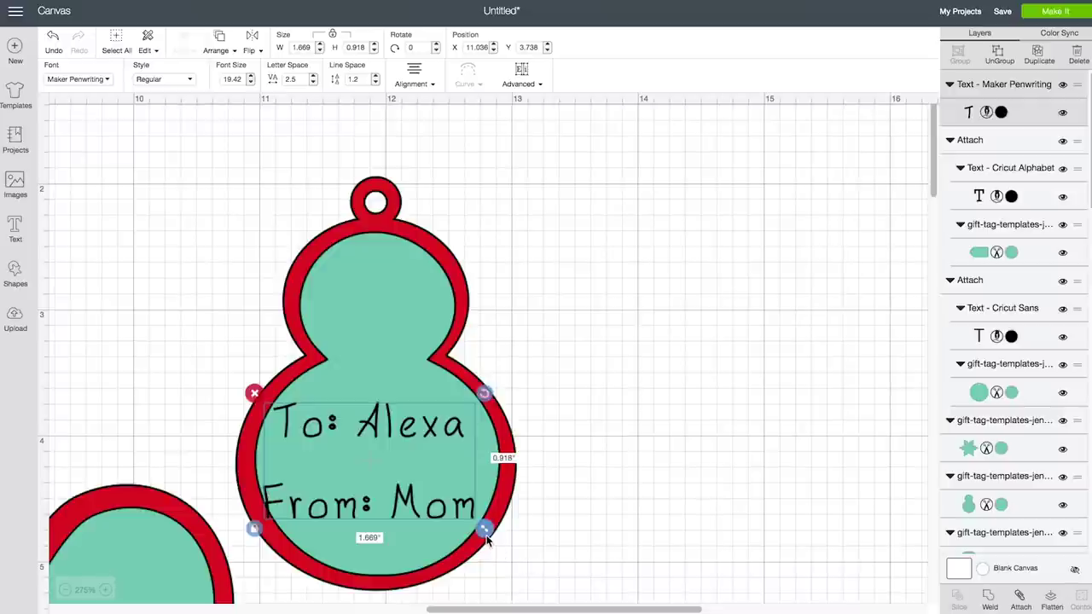
Shrink the handwritten greeting and centre it inside the gourd tag
left_click_drag(485, 534, 433, 503)
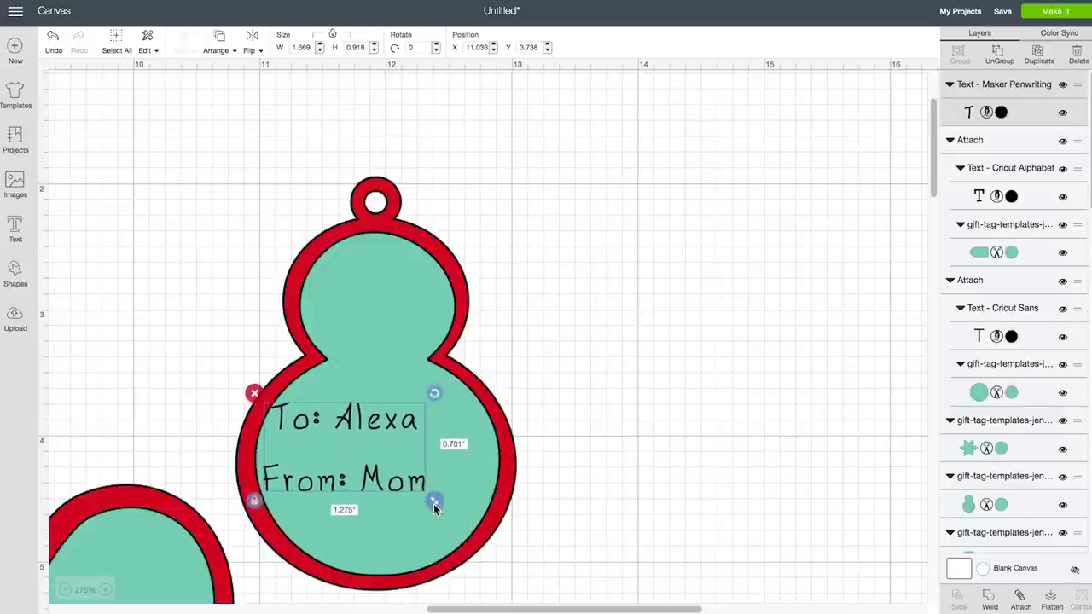
left_click(366, 487)
left_click_drag(367, 487, 405, 501)
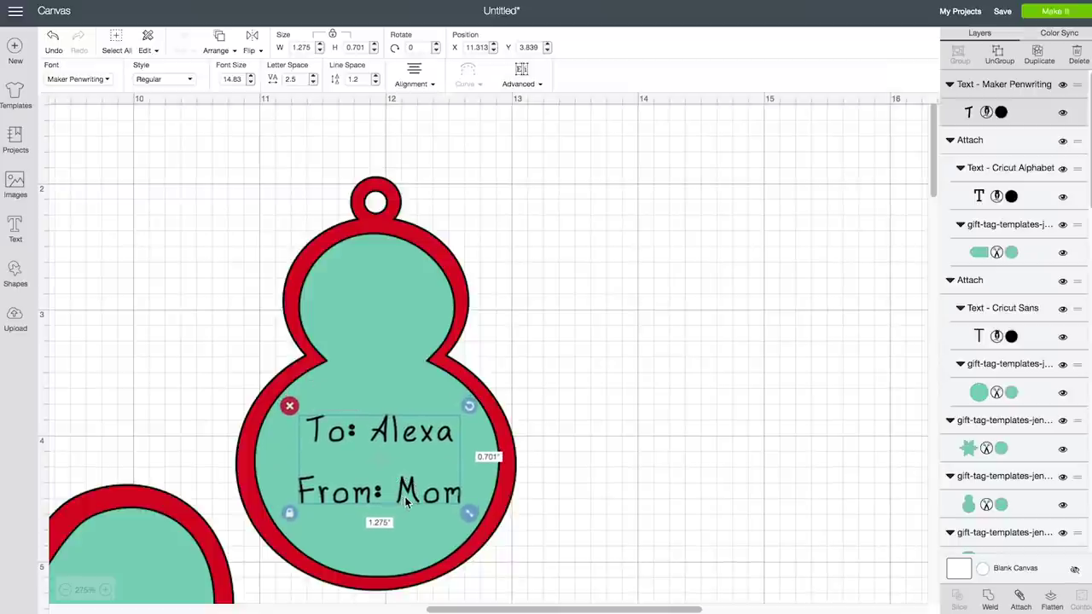
Select the greeting together with the gourd tag and attach them
left_click(442, 538)
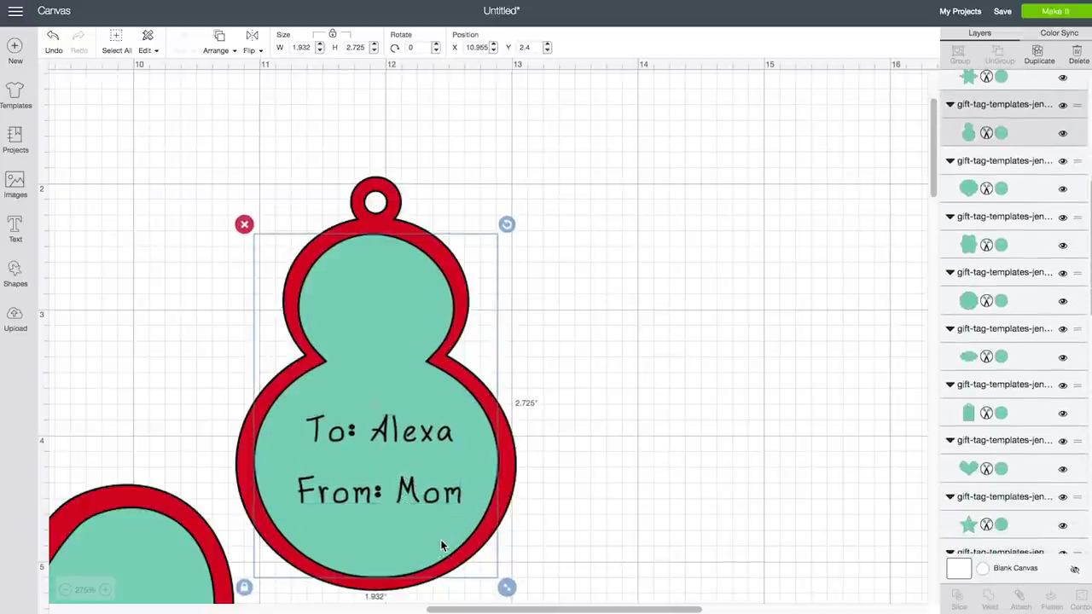
left_click(434, 502)
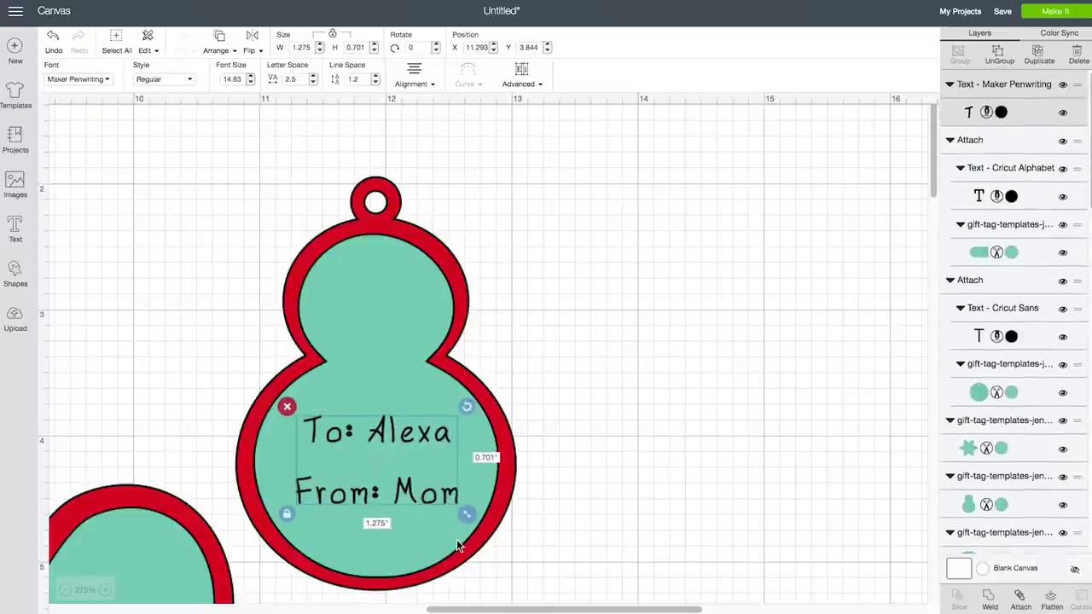
left_click(422, 381)
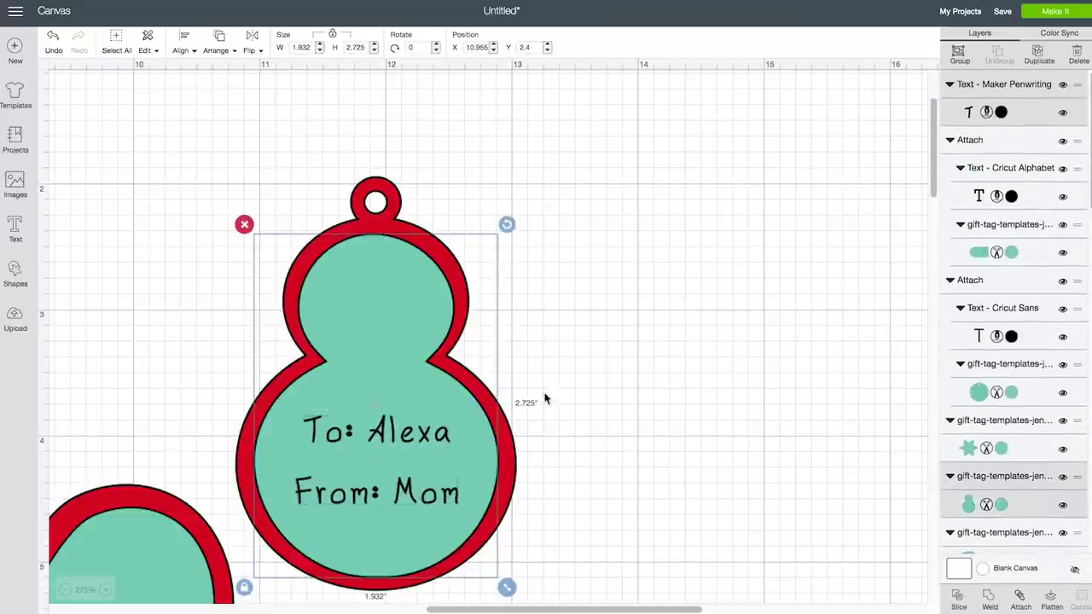
left_click(1020, 597)
scroll(560, 515, "down", 3)
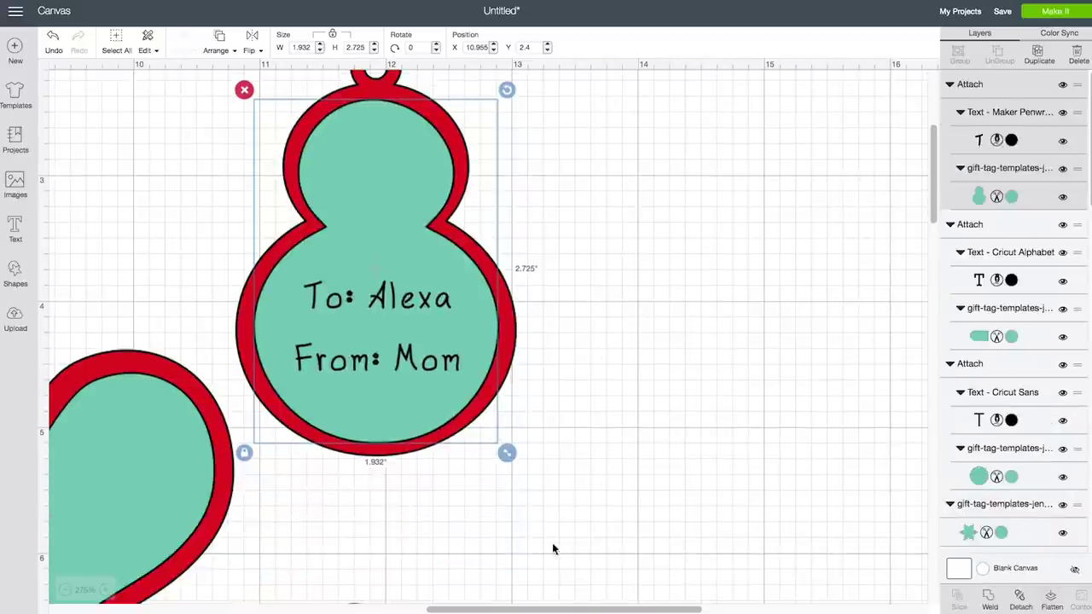
scroll(536, 602, "left", 5)
scroll(442, 550, "down", 3)
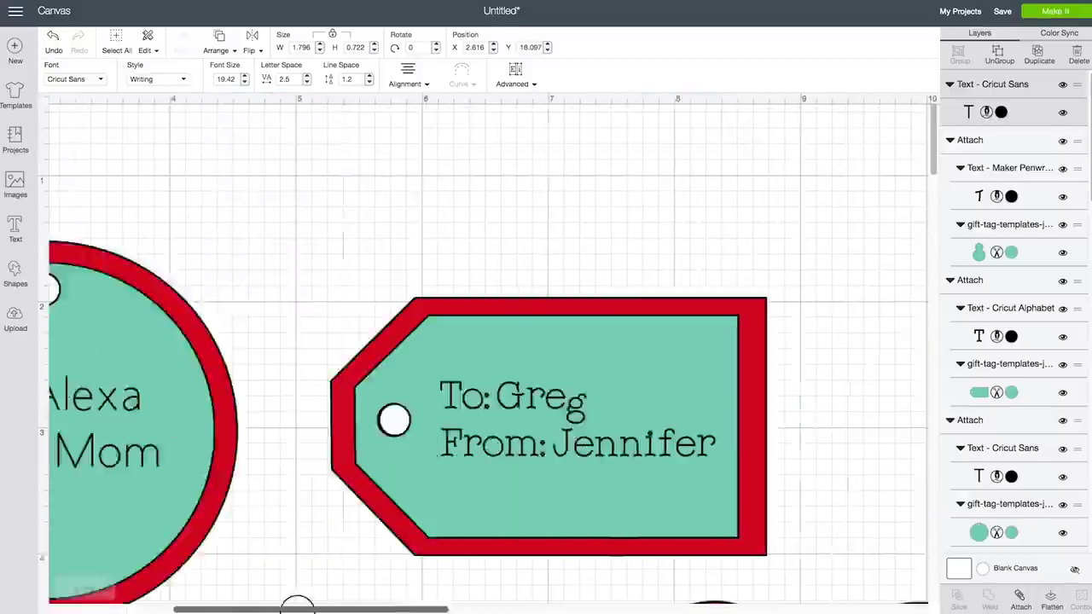
Move the loose To/From greeting onto the ornate bracket-shaped tag and select it
scroll(297, 597, "down", 20)
left_click(974, 85)
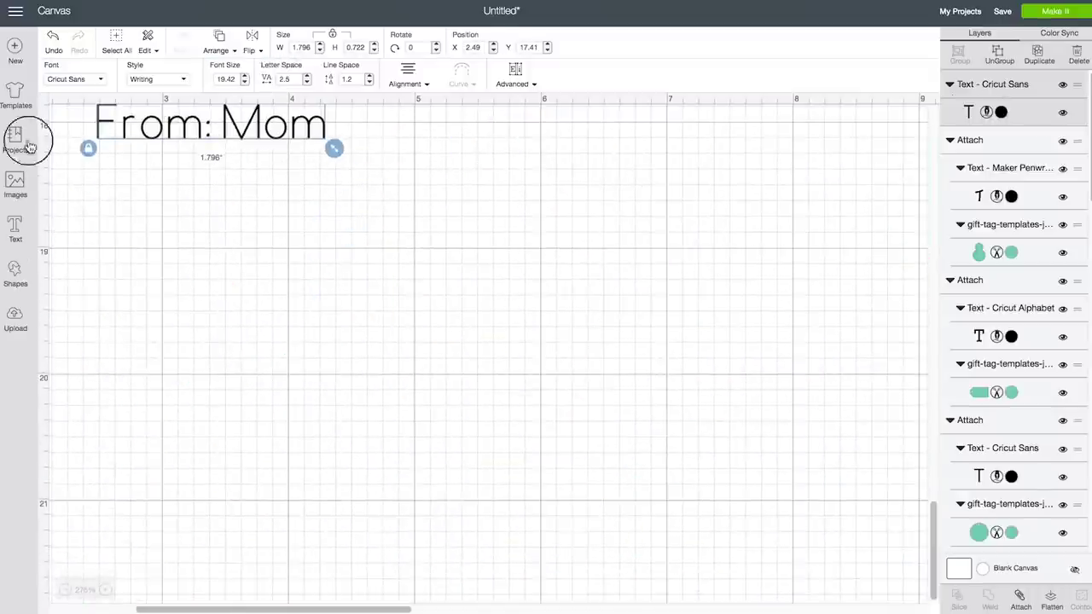
scroll(214, 602, "left", 5)
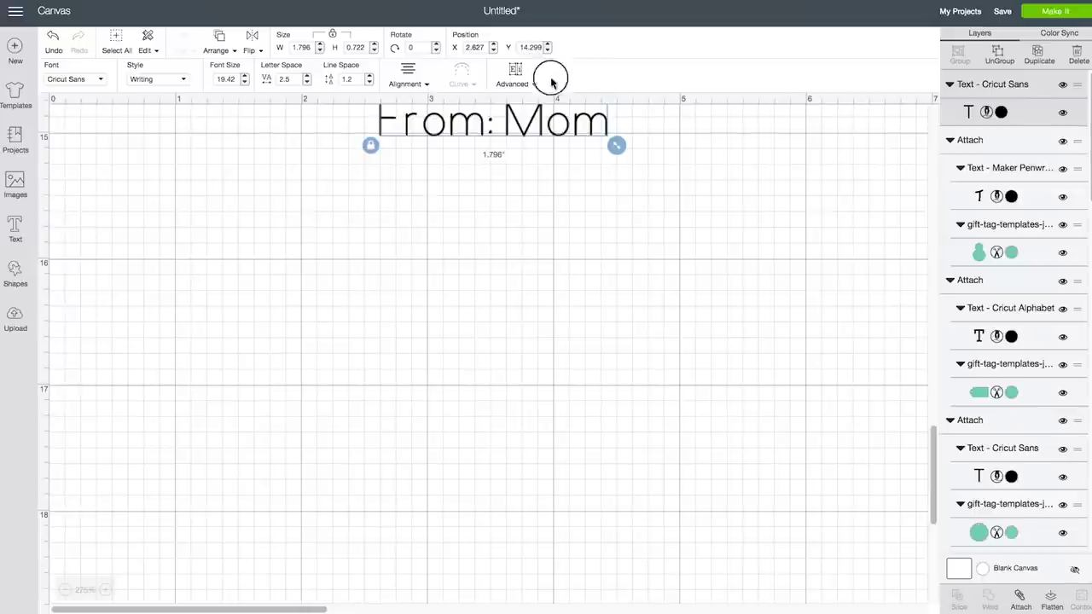
scroll(921, 426, "up", 5)
left_click_drag(512, 384, 638, 222)
scroll(932, 415, "up", 3)
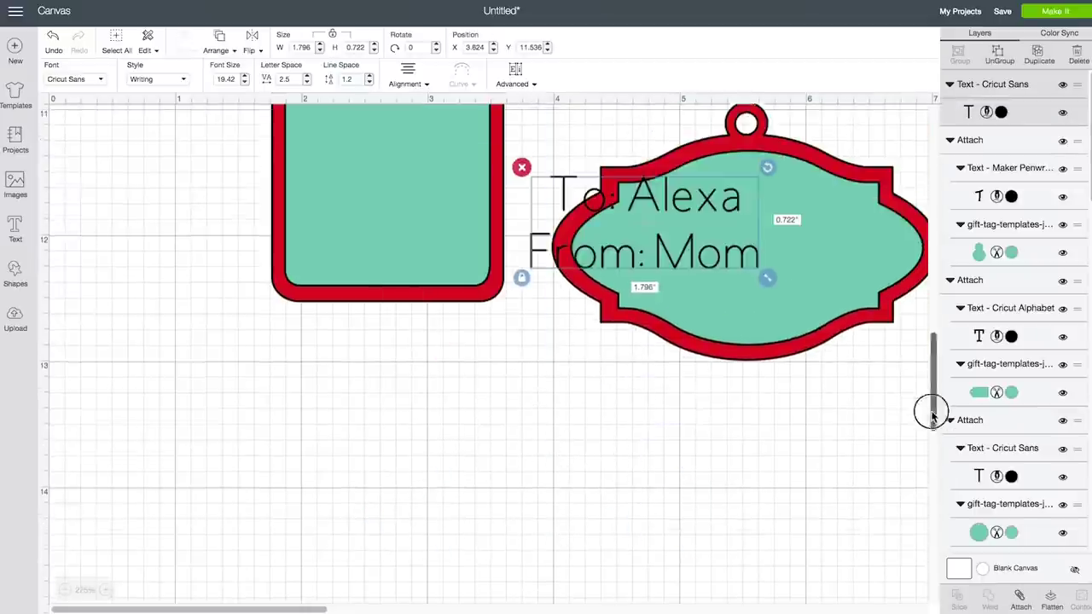
scroll(932, 415, "up", 2)
left_click_drag(648, 290, 774, 310)
scroll(411, 512, "right", 5)
scroll(411, 512, "up", 2)
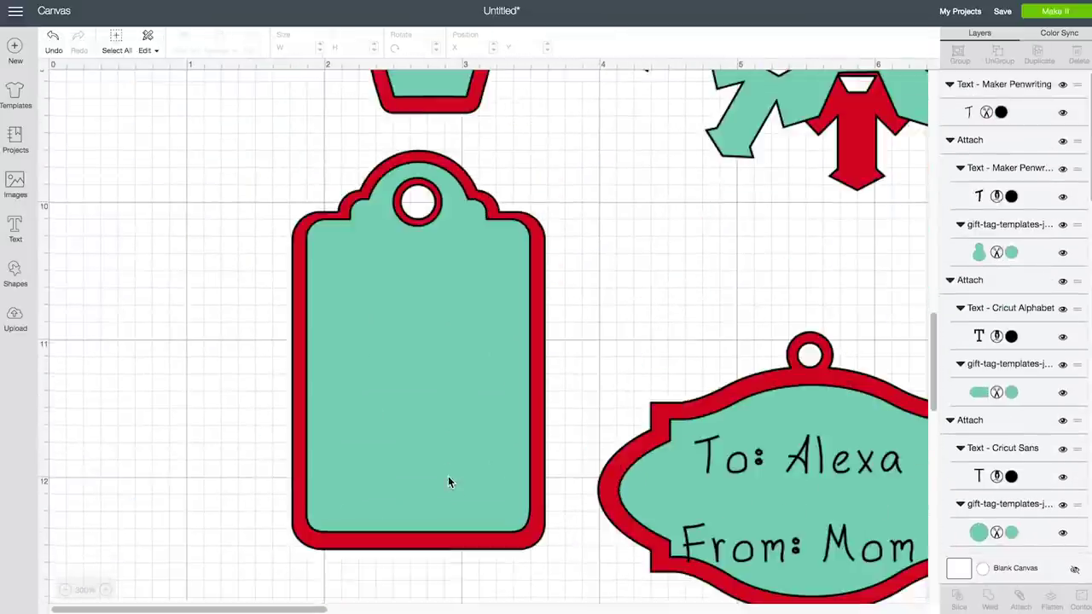
scroll(448, 476, "right", 5)
scroll(447, 476, "down", 4)
left_click(356, 226)
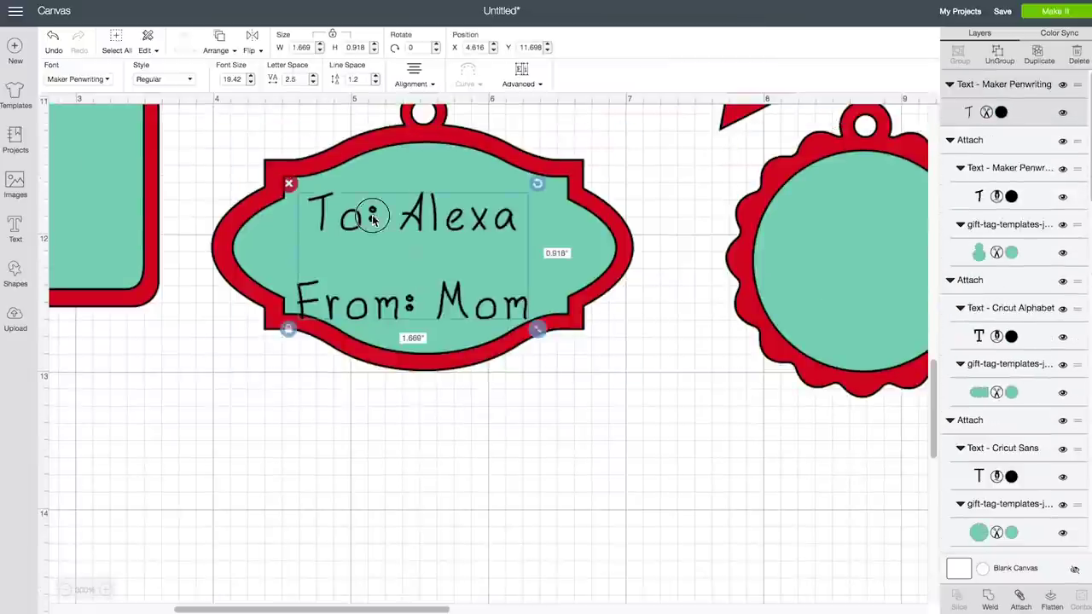
Replace the message's plain To: and From: labels with the underlined To: and FROM: glyphs
left_click_drag(372, 217, 368, 431)
double_click(369, 431)
left_click(132, 129)
key("BackSpace")
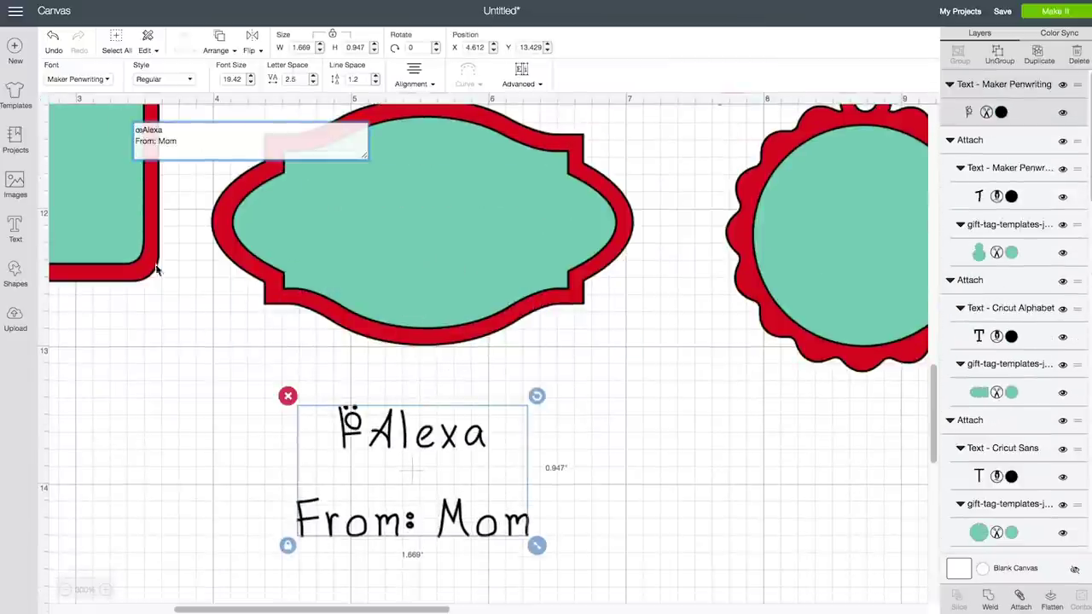
key("BackSpace")
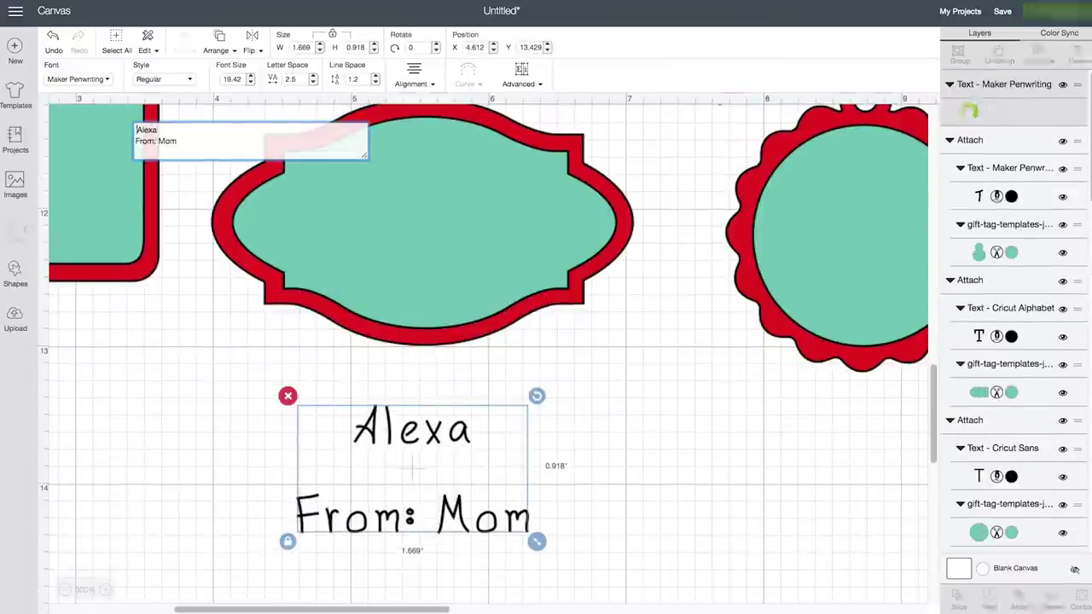
key("ctrl+v")
left_click(407, 523)
double_click(394, 533)
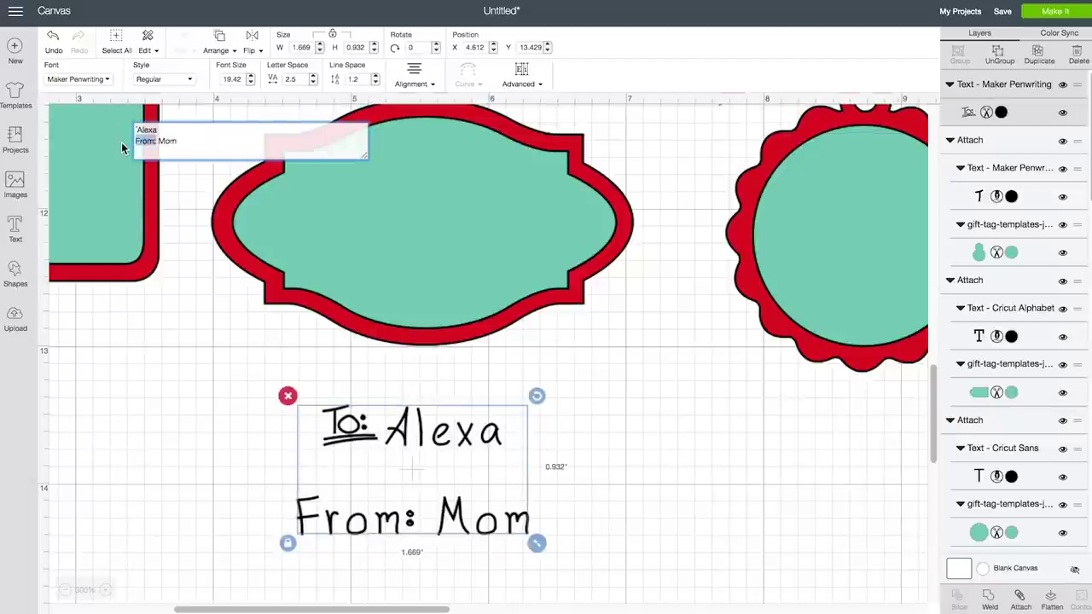
key("ctrl+v")
Return the message to the bracket tag and duplicate it onto the scalloped rectangle tag
left_click_drag(422, 441, 459, 193)
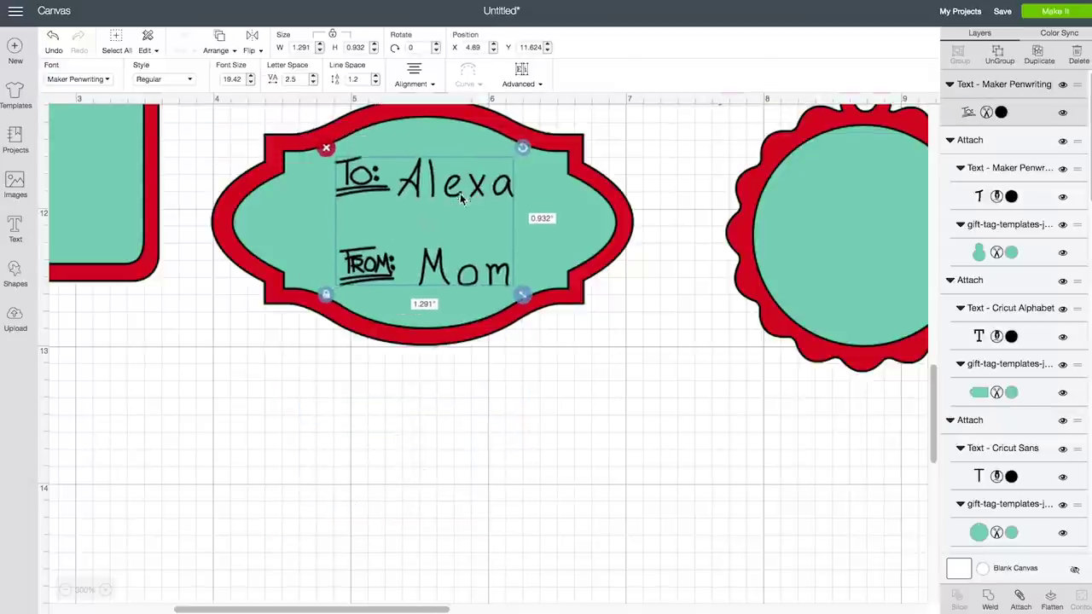
scroll(503, 256, "up", 3)
key("ctrl+d")
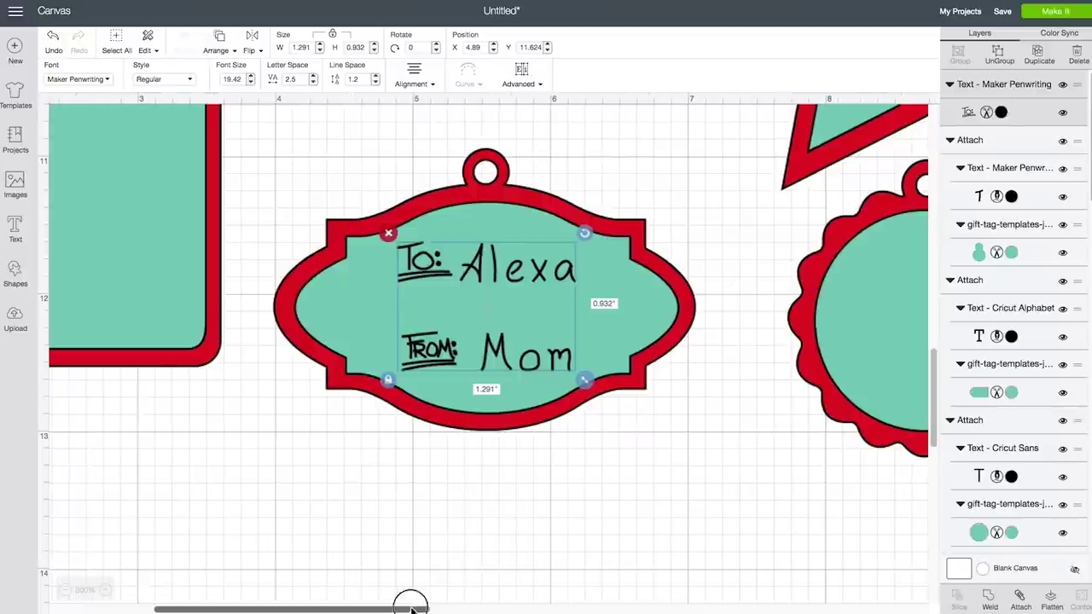
scroll(317, 281, "left", 5)
left_click_drag(475, 279, 320, 375)
scroll(316, 384, "up", 5)
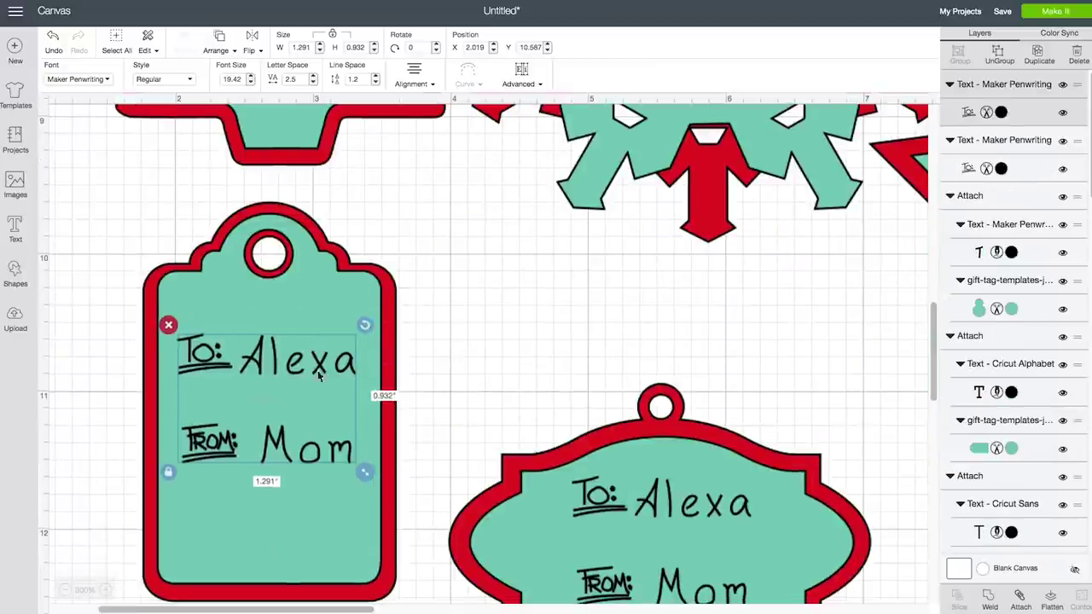
Ungroup the copy to letters and nudge individual letters into place
left_click(516, 79)
left_click(528, 101)
left_click_drag(337, 448, 327, 448)
left_click_drag(256, 358, 260, 358)
left_click(426, 399)
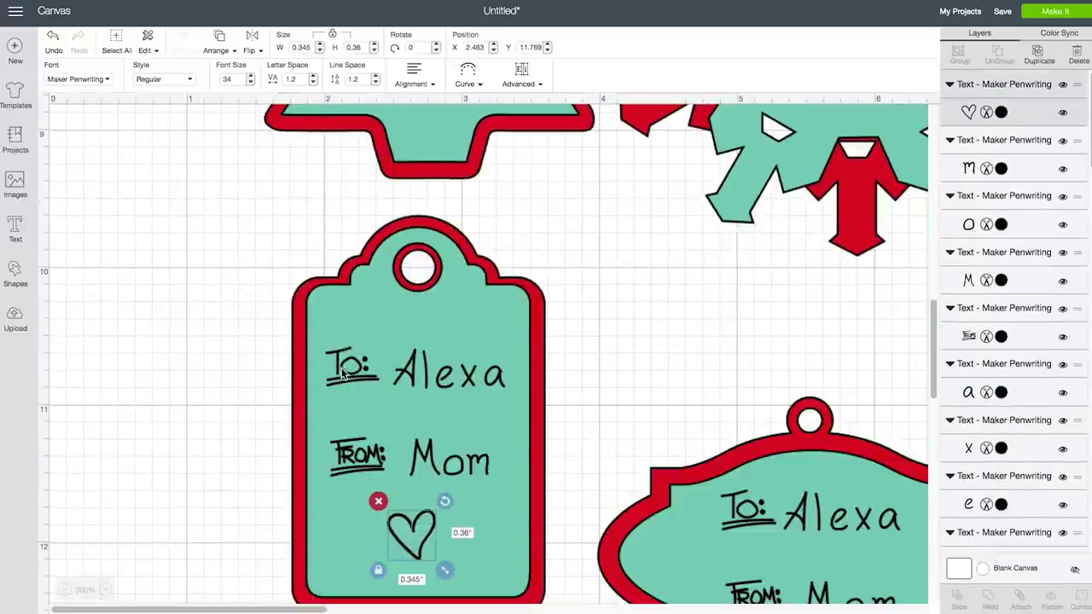
Place the heart glyph below the scalloped rectangle tag's message and select them together
left_click_drag(273, 189, 563, 602)
left_click_drag(478, 380, 482, 373)
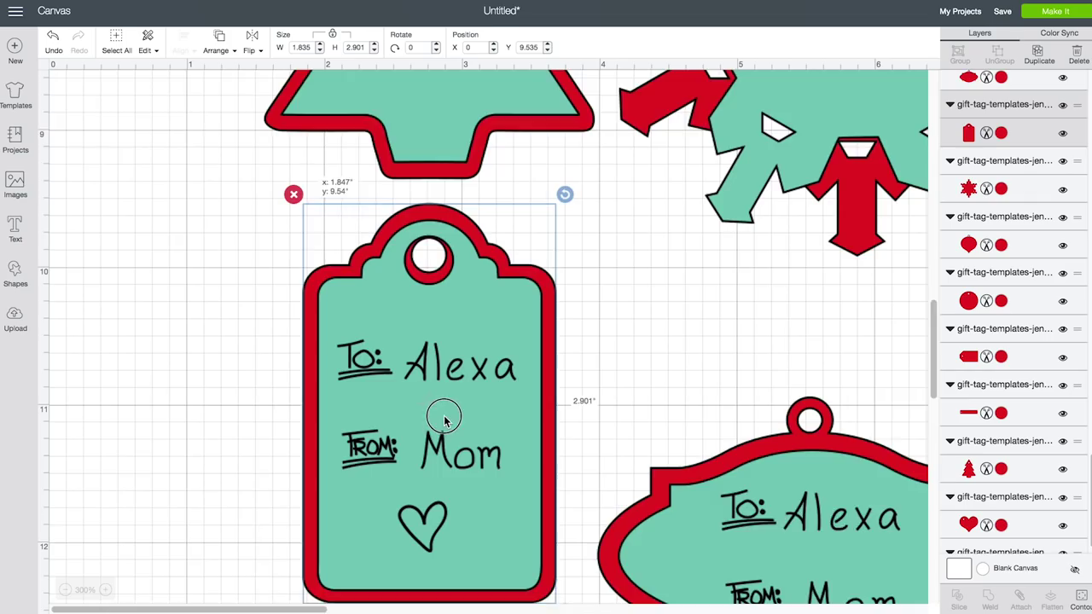
scroll(477, 411, "down", 2)
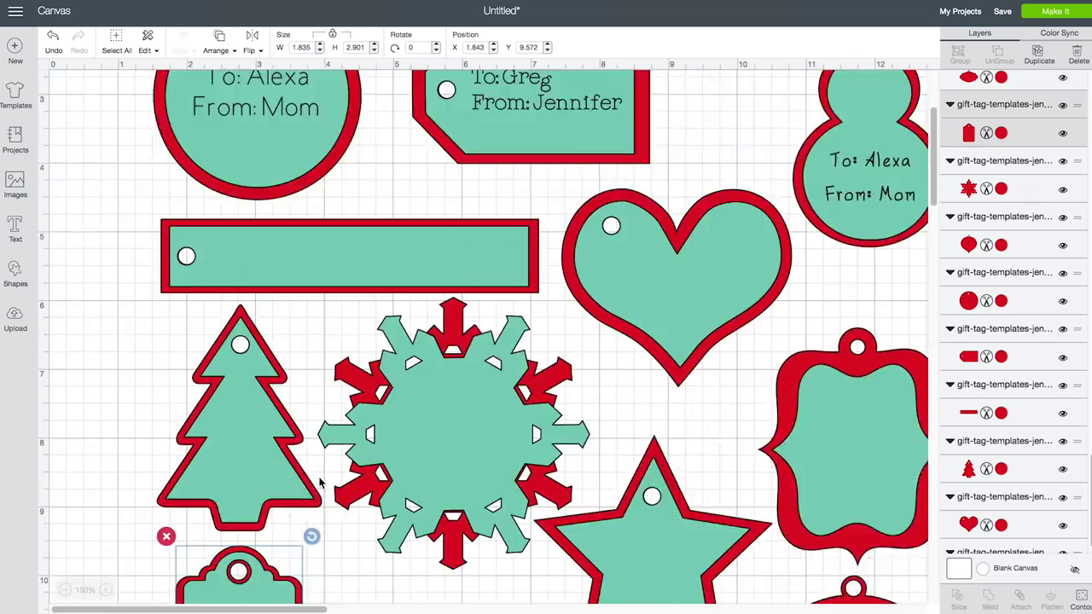
scroll(478, 341, "up", 3)
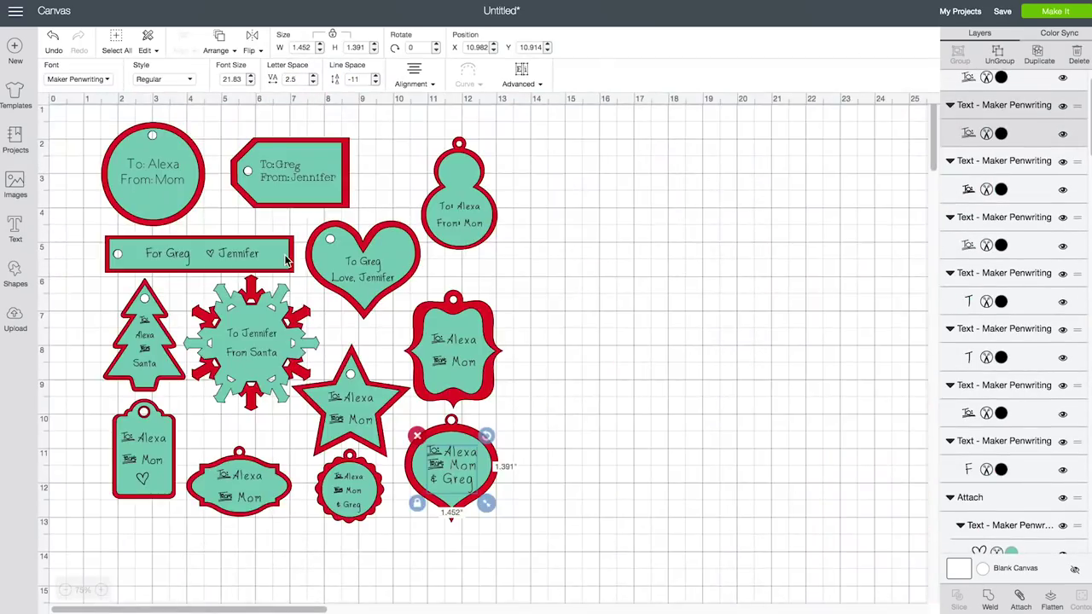
Check the text layers and pen colours on the rectangle, snowman, heart, tree and snowflake tags
left_click(290, 175)
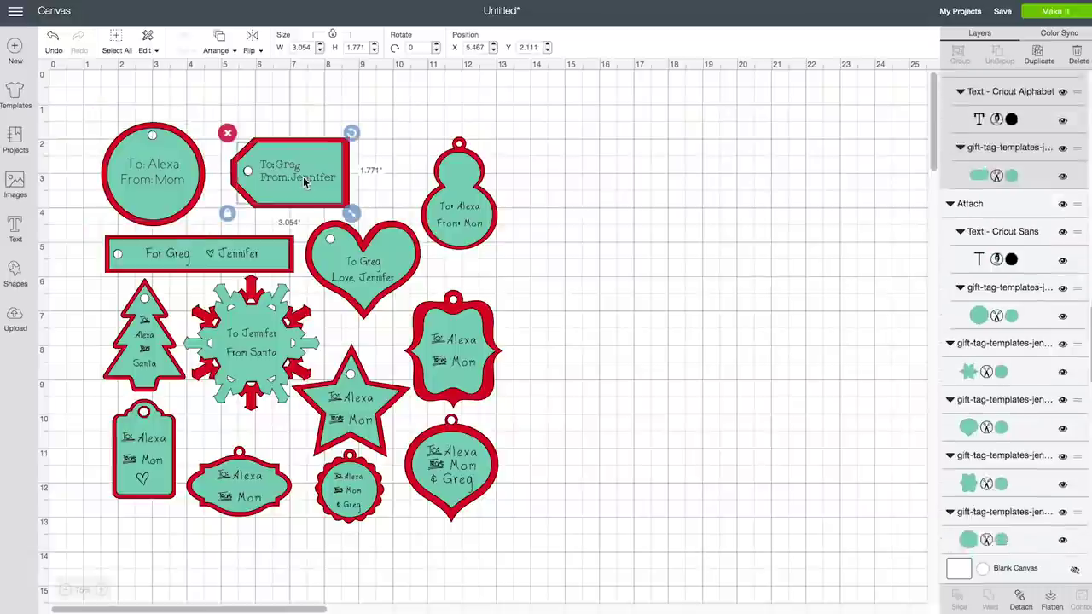
left_click(459, 205)
left_click(364, 267)
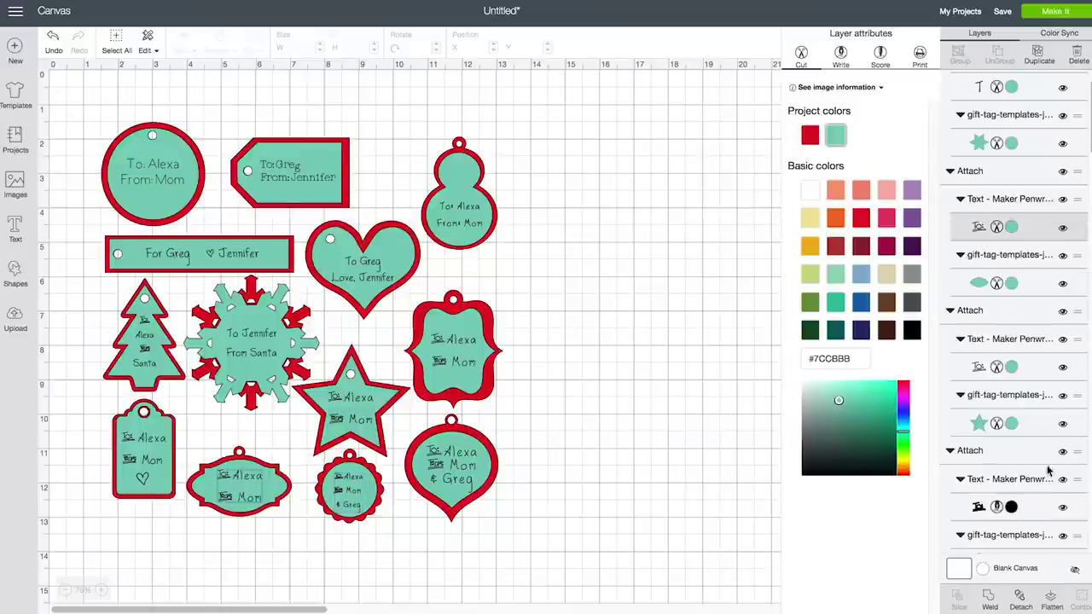
left_click(238, 482)
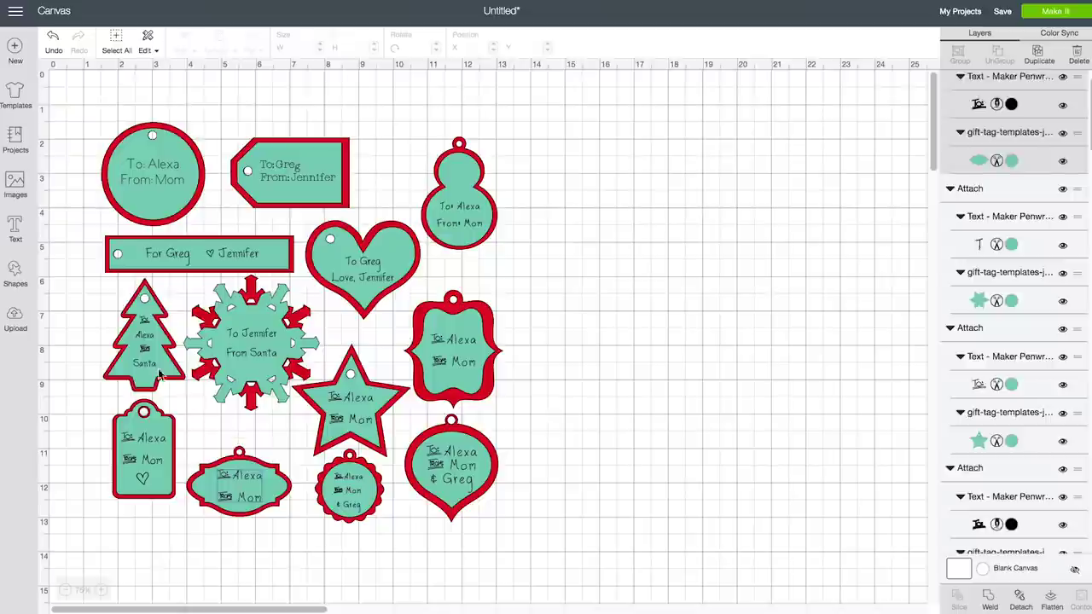
left_click(158, 375)
left_click(269, 341)
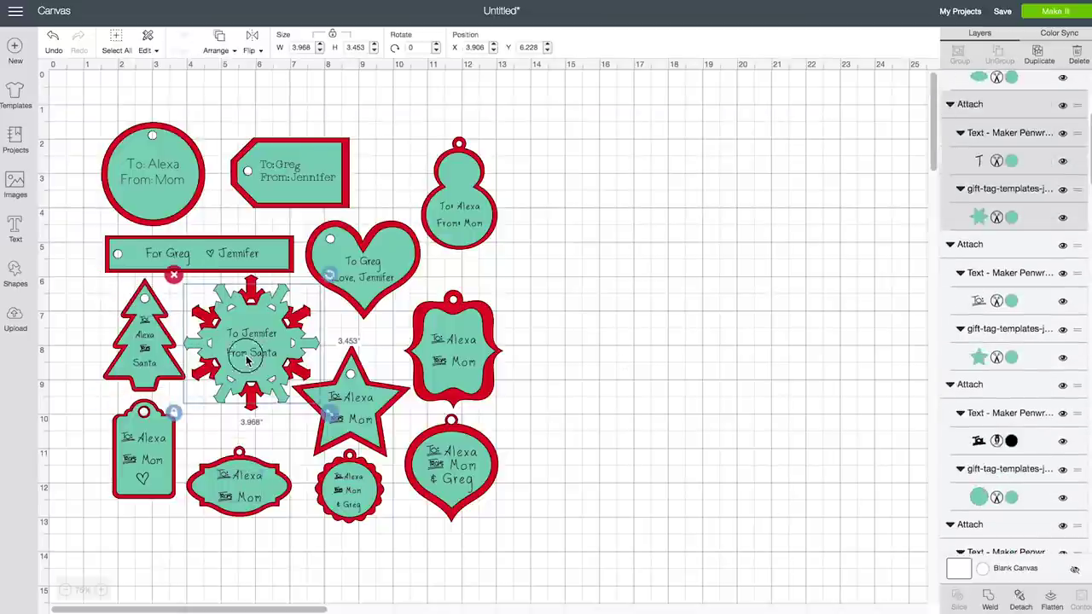
left_click(143, 341, "shift")
left_click(1012, 420)
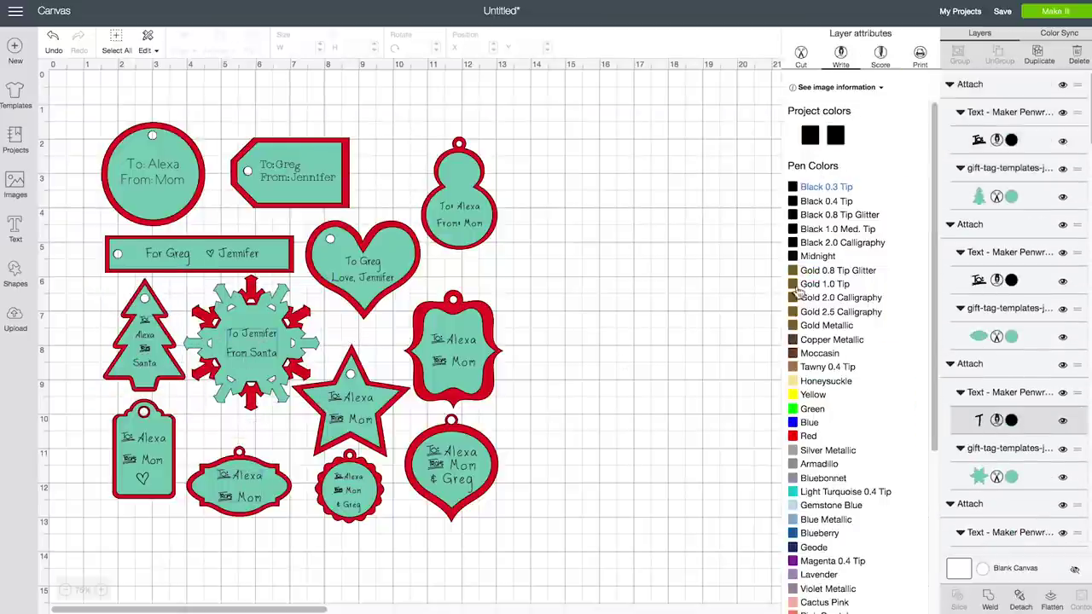
left_click(364, 421)
left_click(1012, 498)
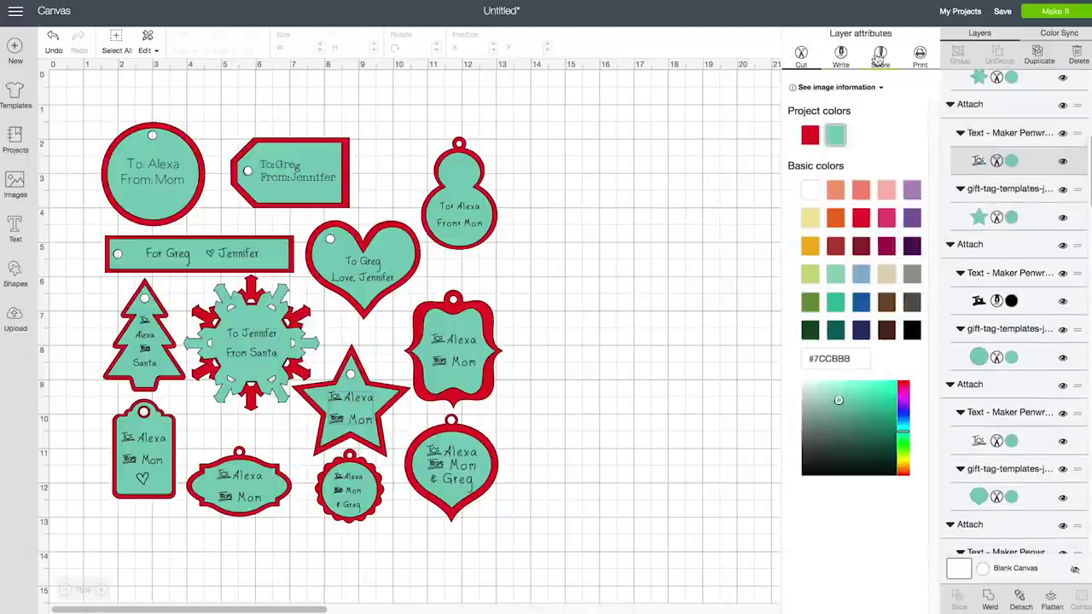
left_click(689, 469)
Set the round ornament tag's text to write in black pen, then review the remaining tags
left_click(452, 349)
left_click(978, 168)
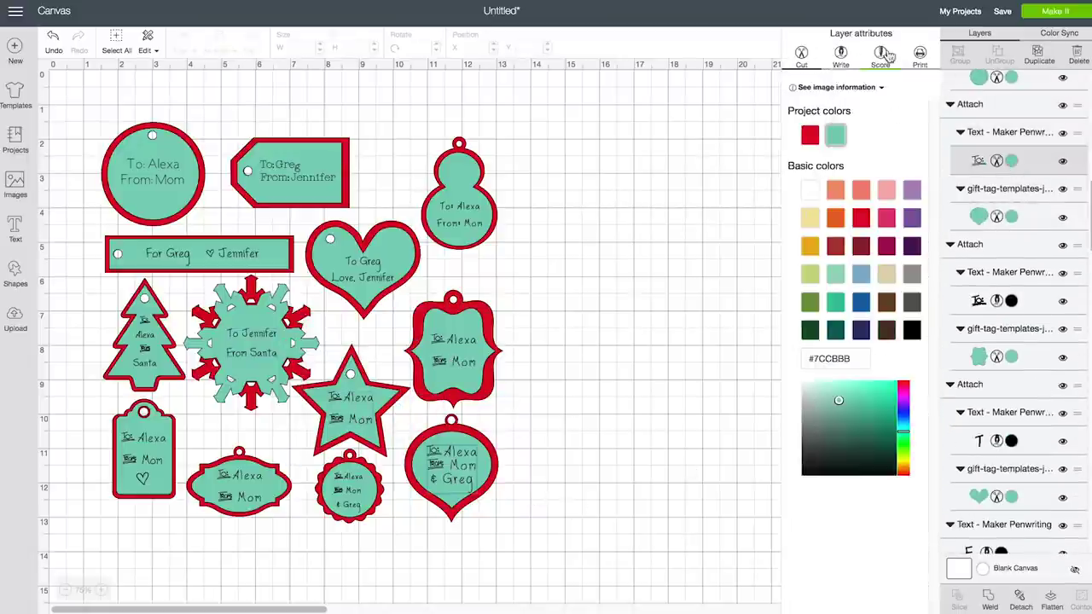
left_click(793, 180)
left_click(239, 484)
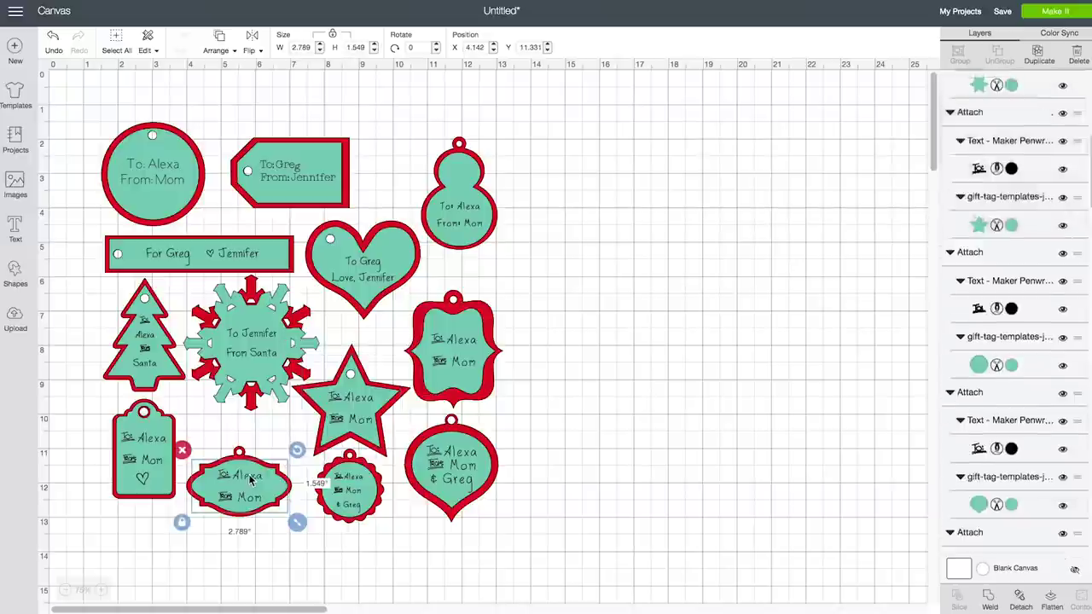
left_click(144, 452)
left_click(144, 341)
left_click(363, 271)
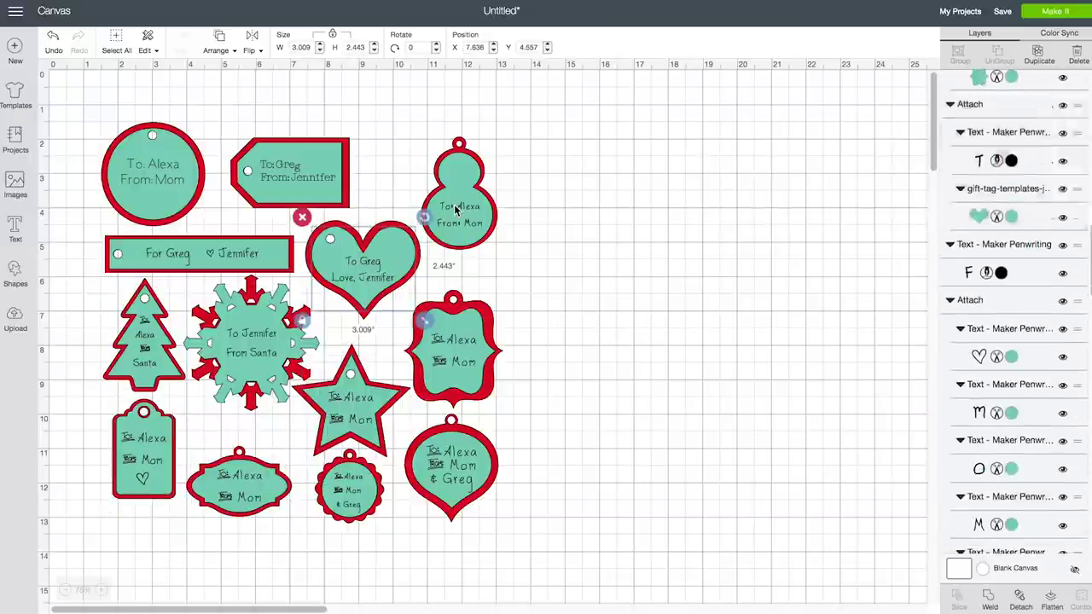
left_click(294, 175)
left_click(145, 180)
left_click(652, 448)
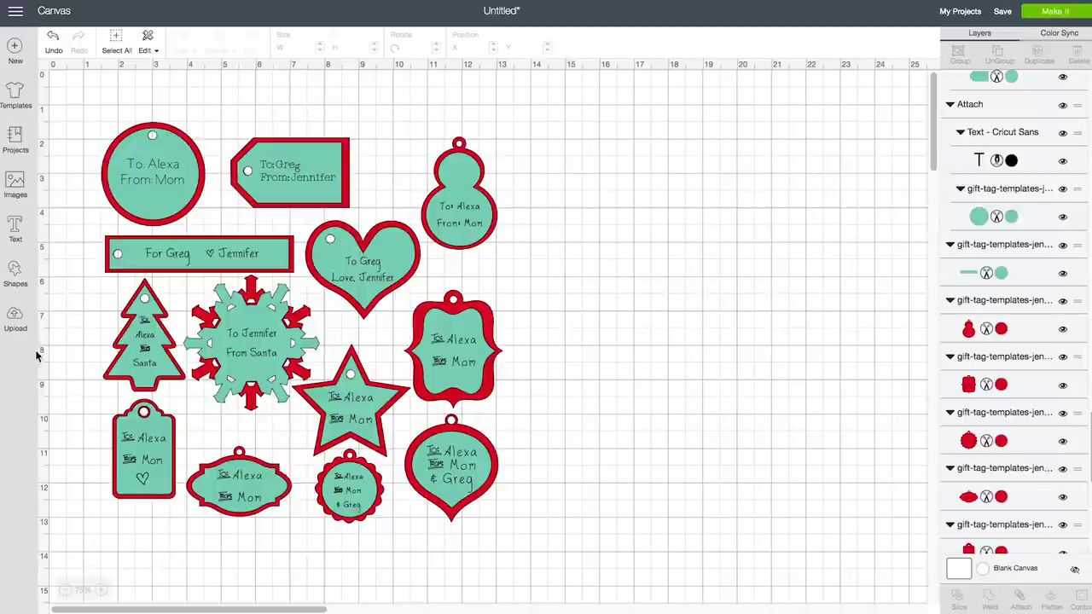
Insert the recently uploaded yellow tear-strip tag image onto the canvas
left_click(16, 320)
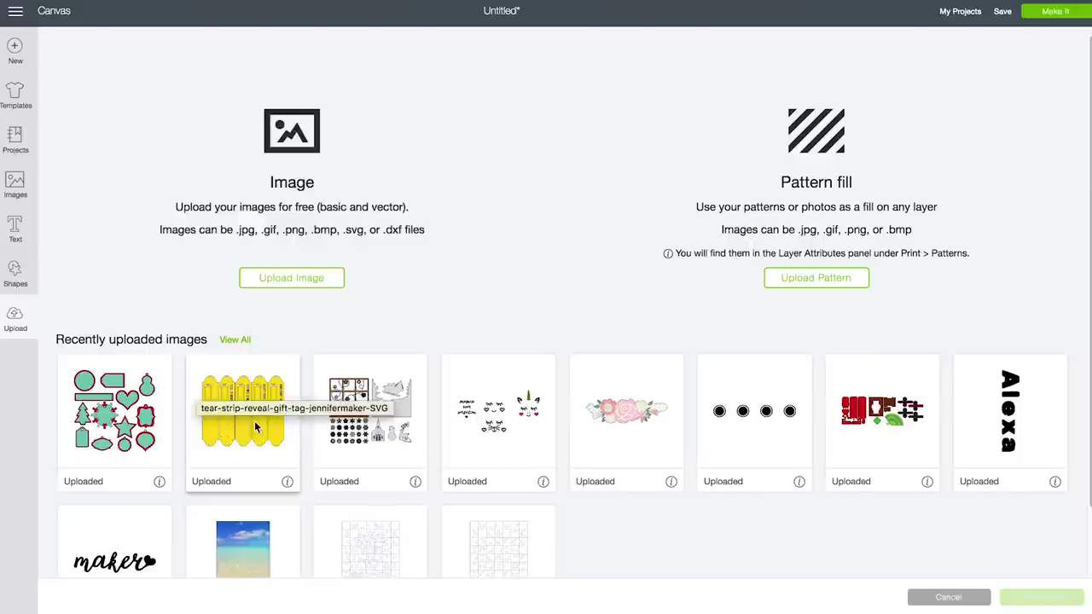
left_click(255, 431)
left_click(1017, 599)
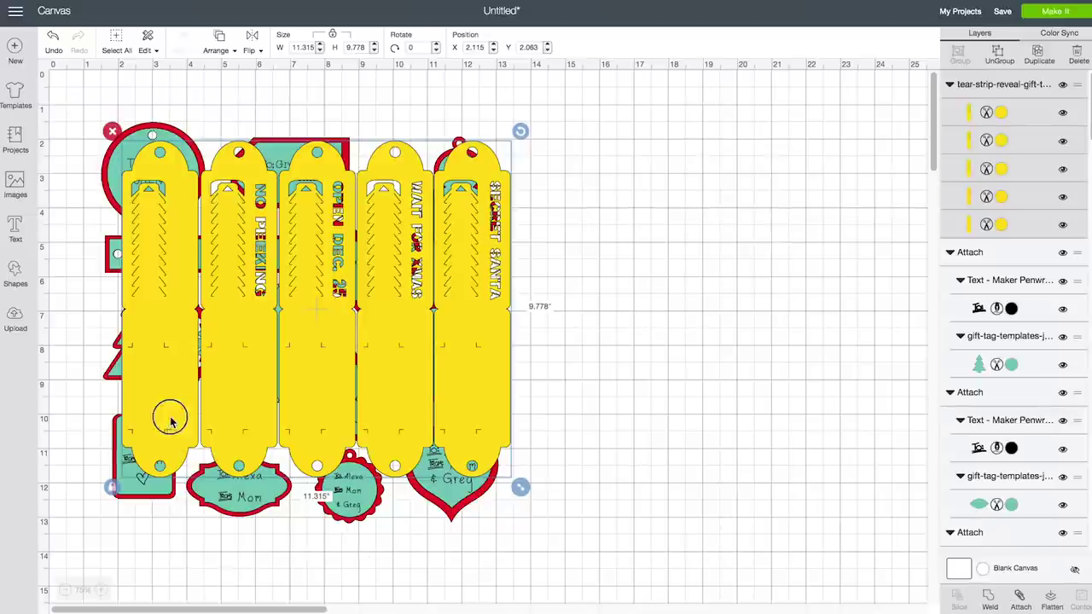
Move the yellow strips right, rotate them 270° and flip them horizontally, then paste the greeting
left_click_drag(171, 421, 564, 431)
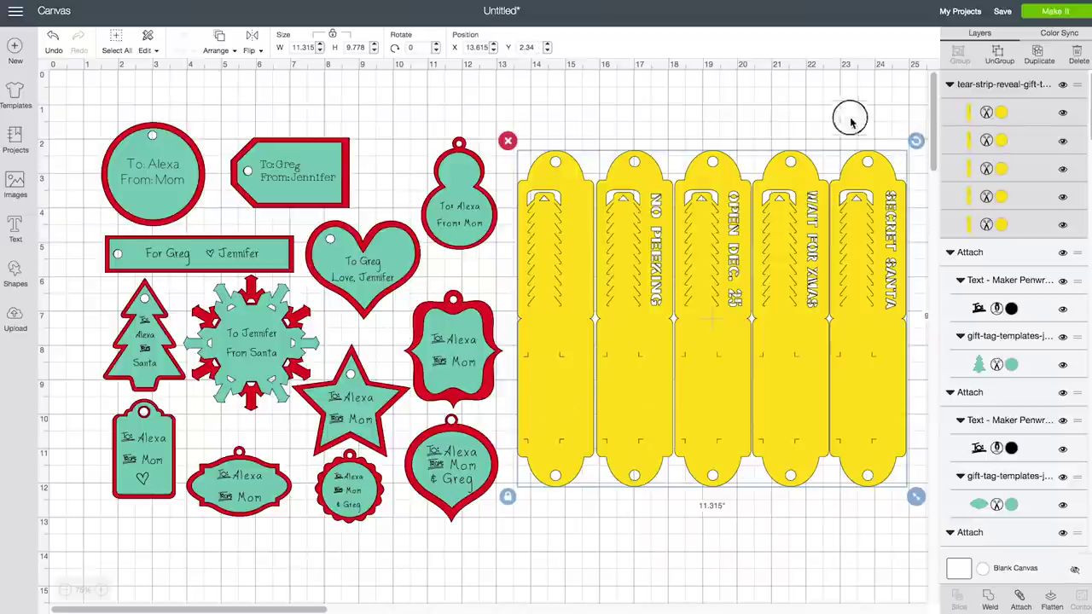
left_click_drag(850, 122, 578, 119)
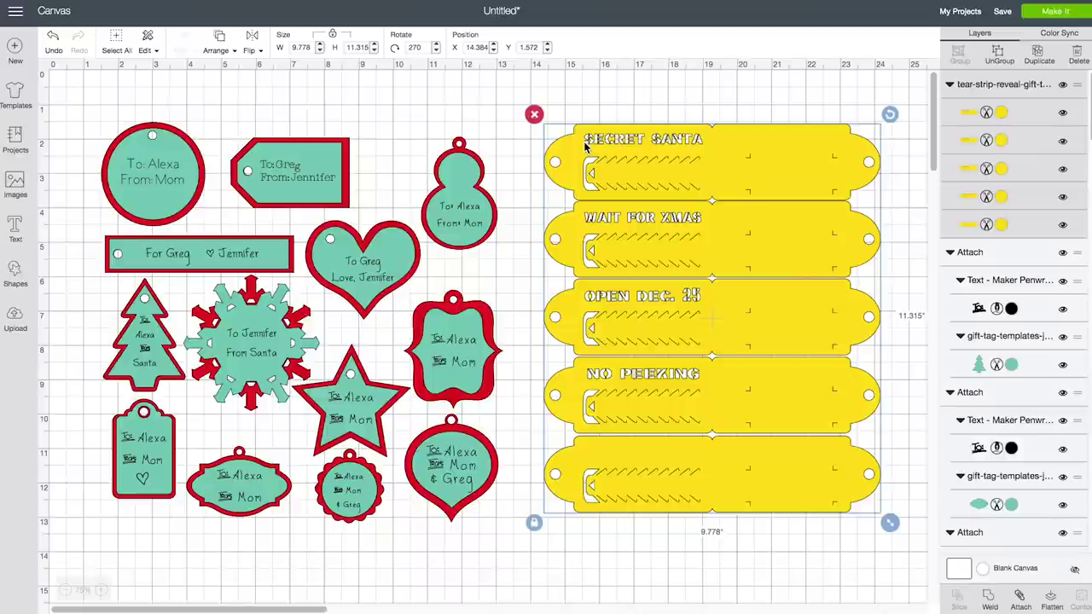
left_click(250, 42)
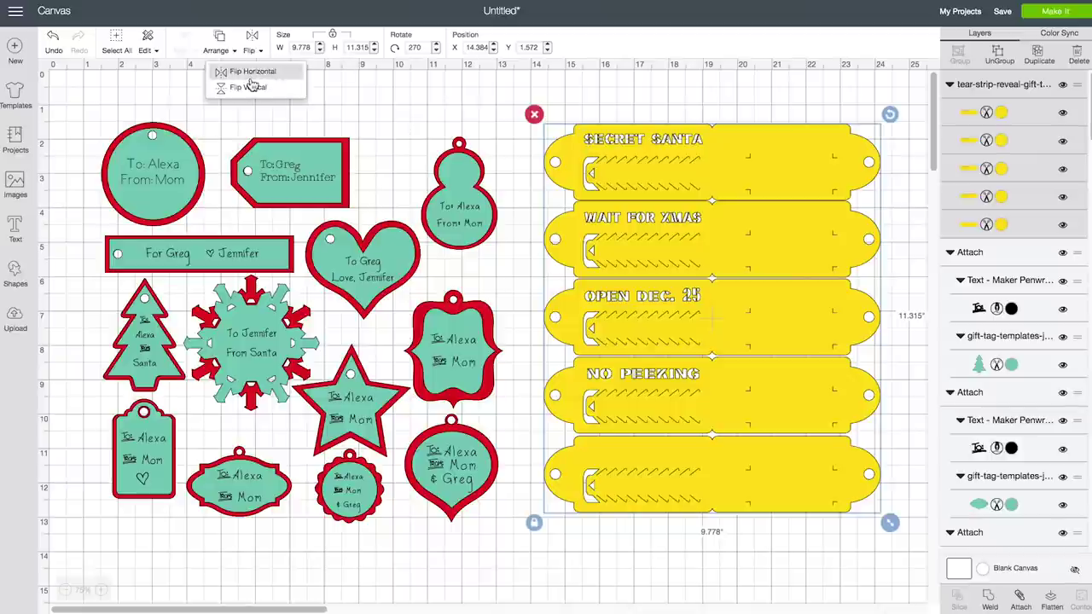
left_click(251, 73)
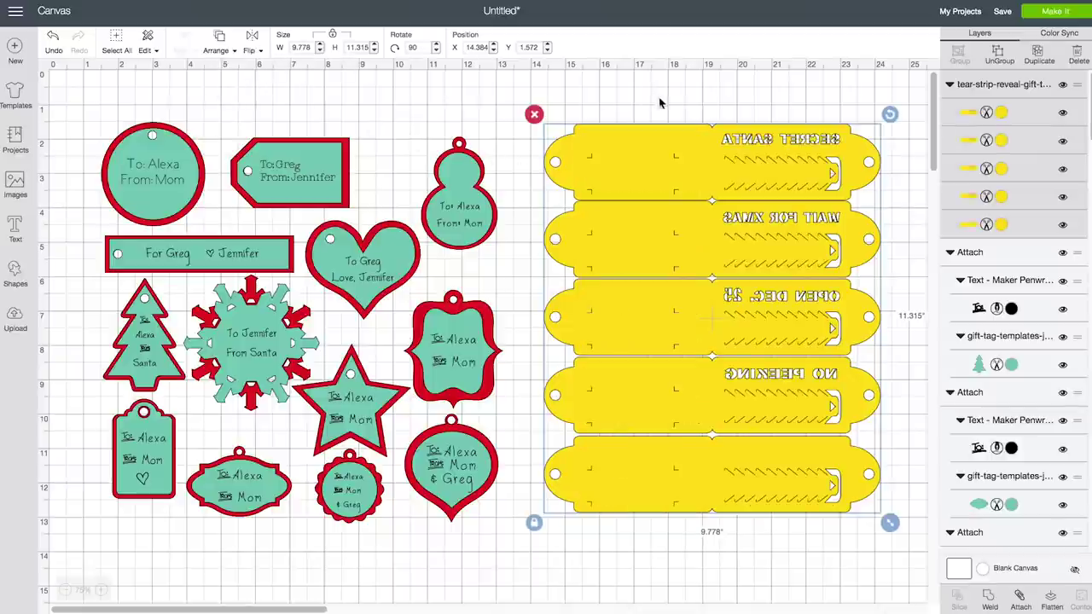
left_click(705, 95)
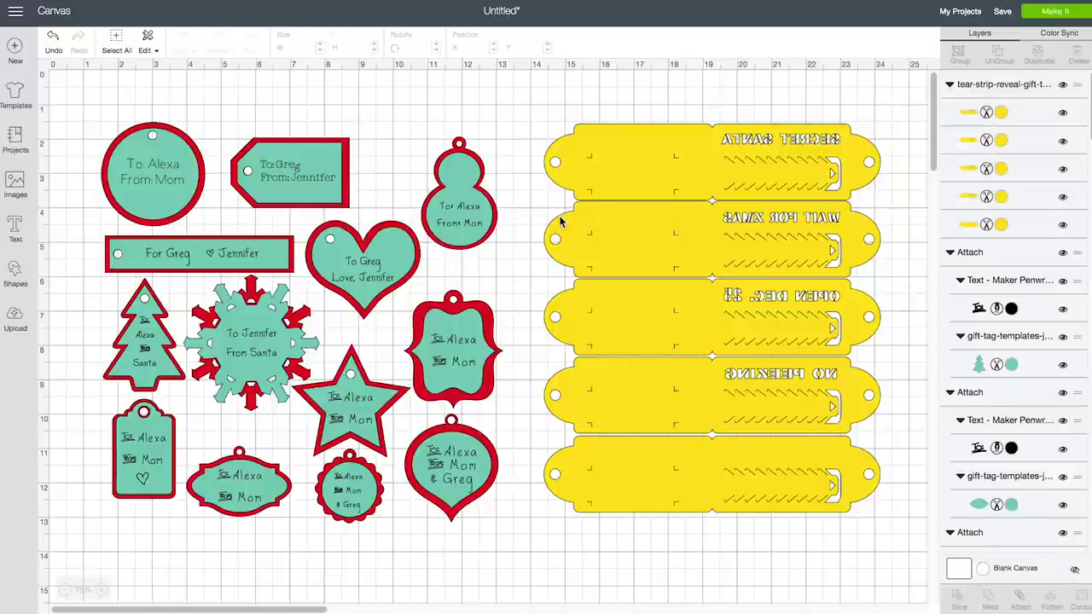
key("ctrl+v")
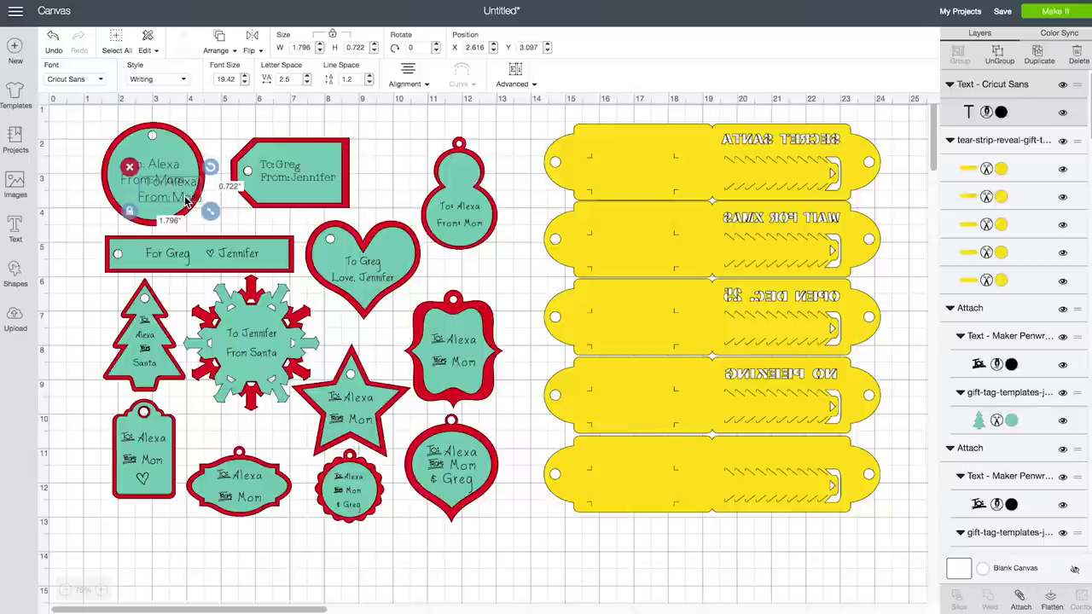
Place the greeting on the top yellow strip in Maker Penwriting with line spacing -6
left_click_drag(185, 199, 647, 183)
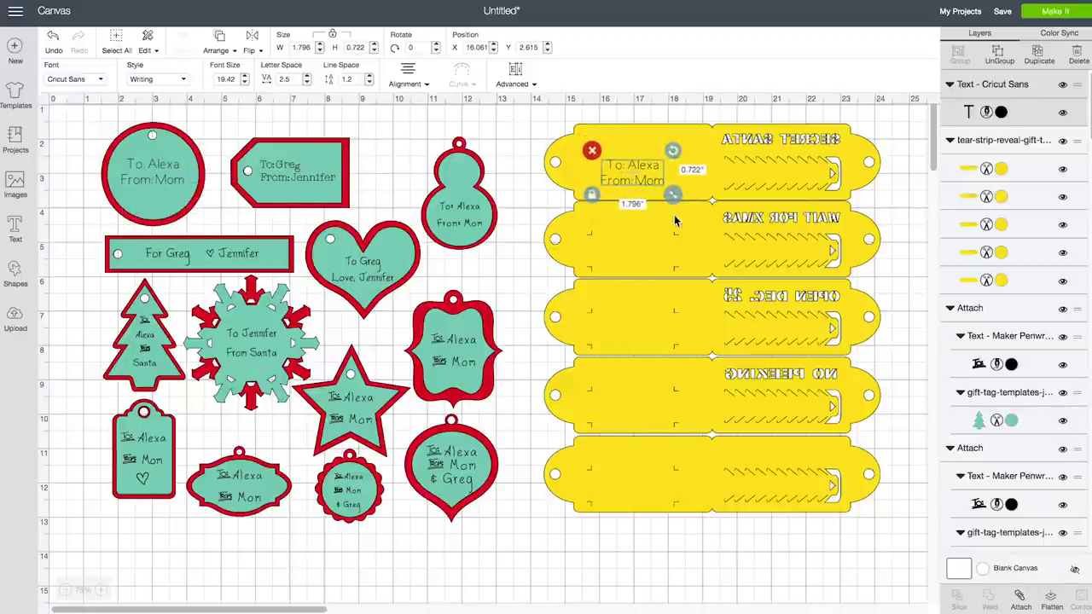
left_click(523, 161)
left_click(637, 178)
left_click(99, 85)
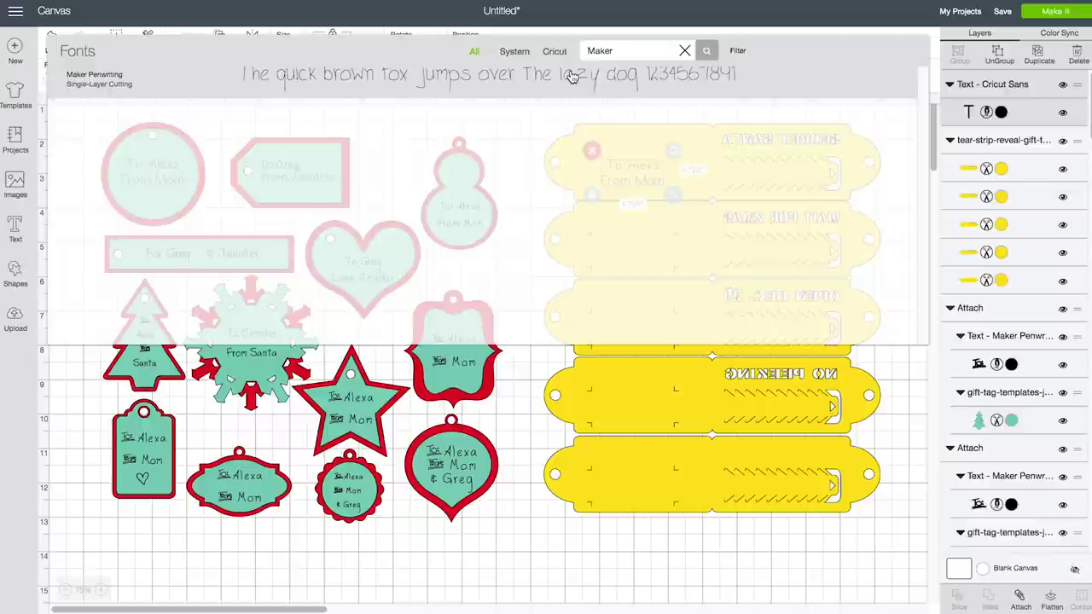
left_click(99, 79)
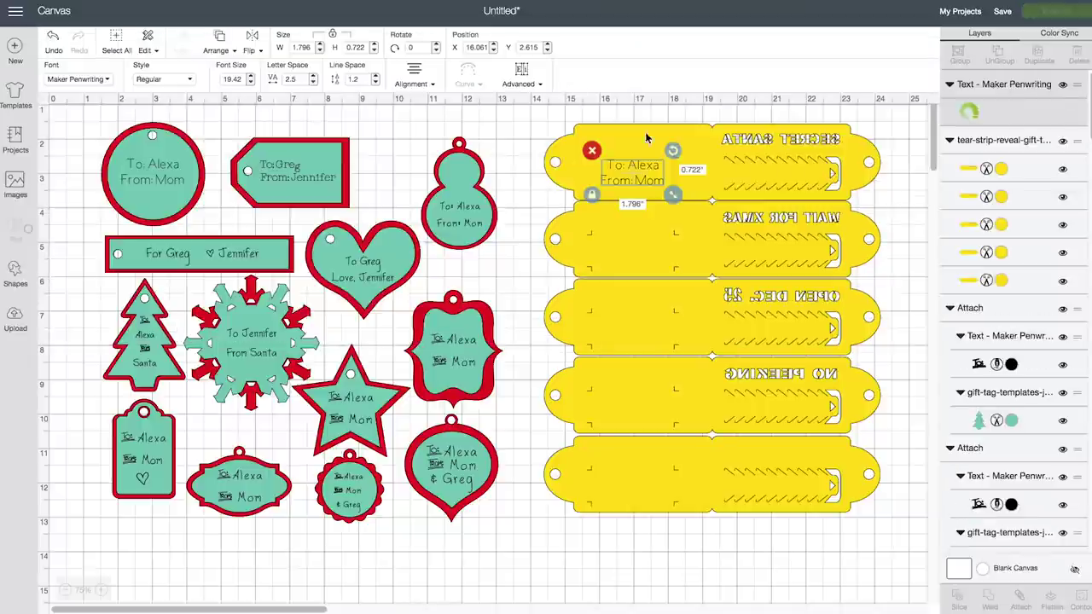
left_click(376, 83)
left_click(363, 78)
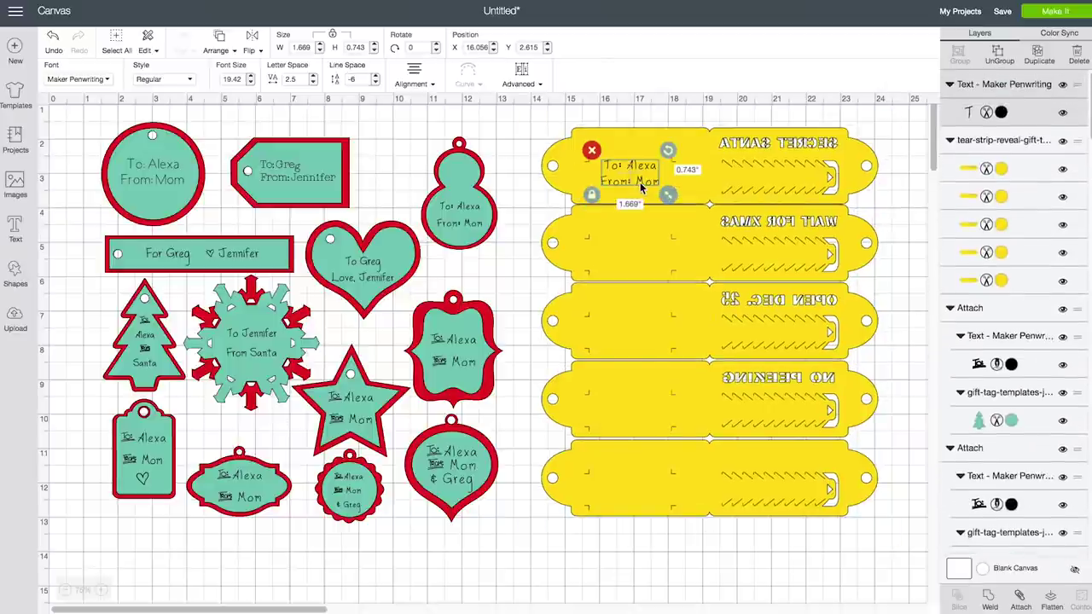
right_click(645, 189)
Duplicate the greeting onto the second and third yellow strips
left_click(667, 287)
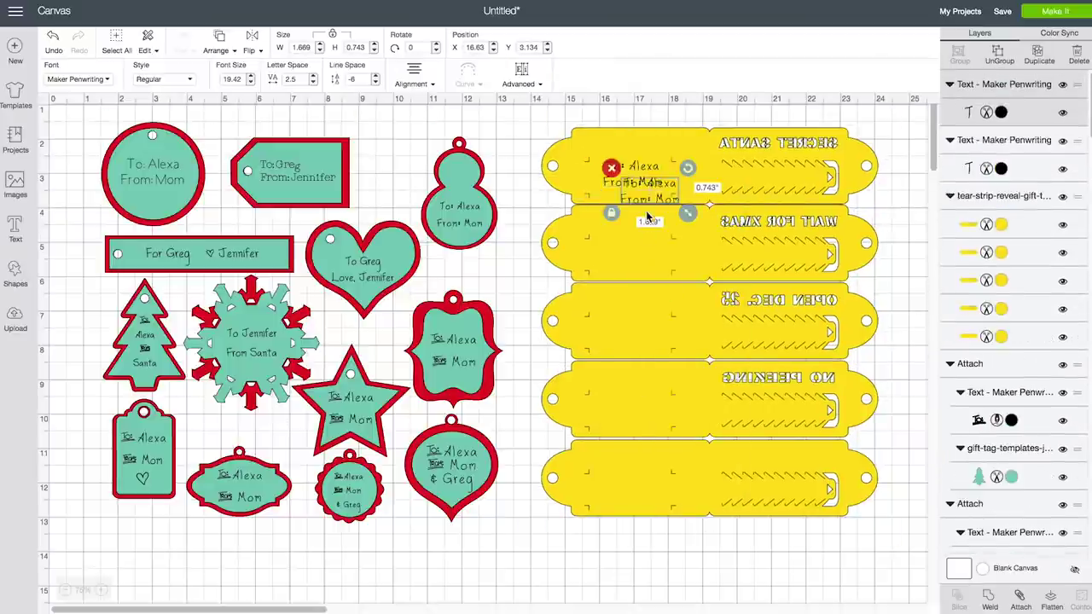
left_click_drag(662, 204, 645, 275)
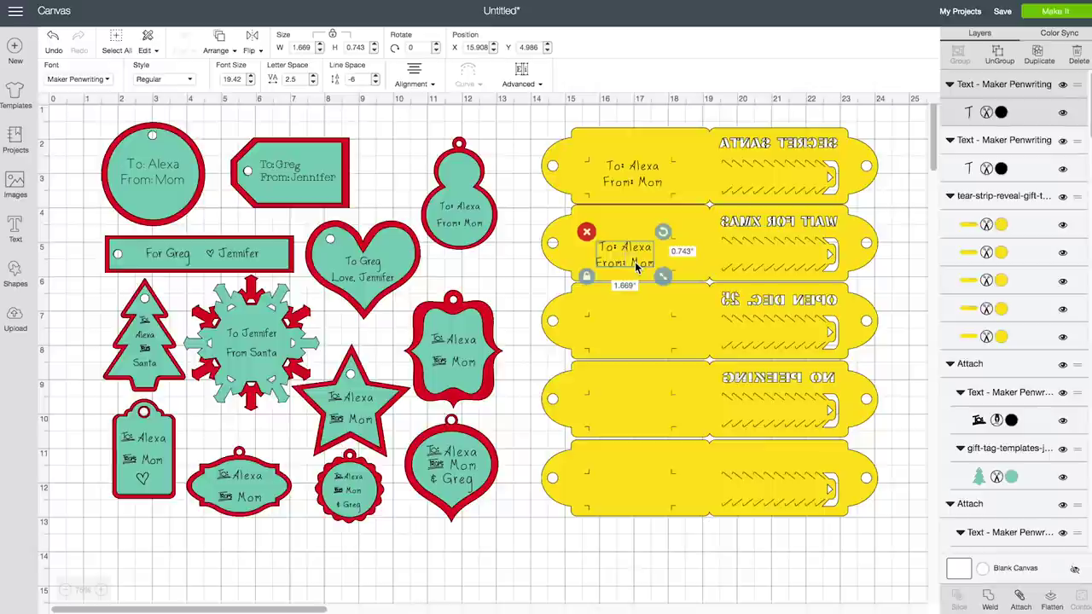
right_click(638, 268)
left_click(666, 365)
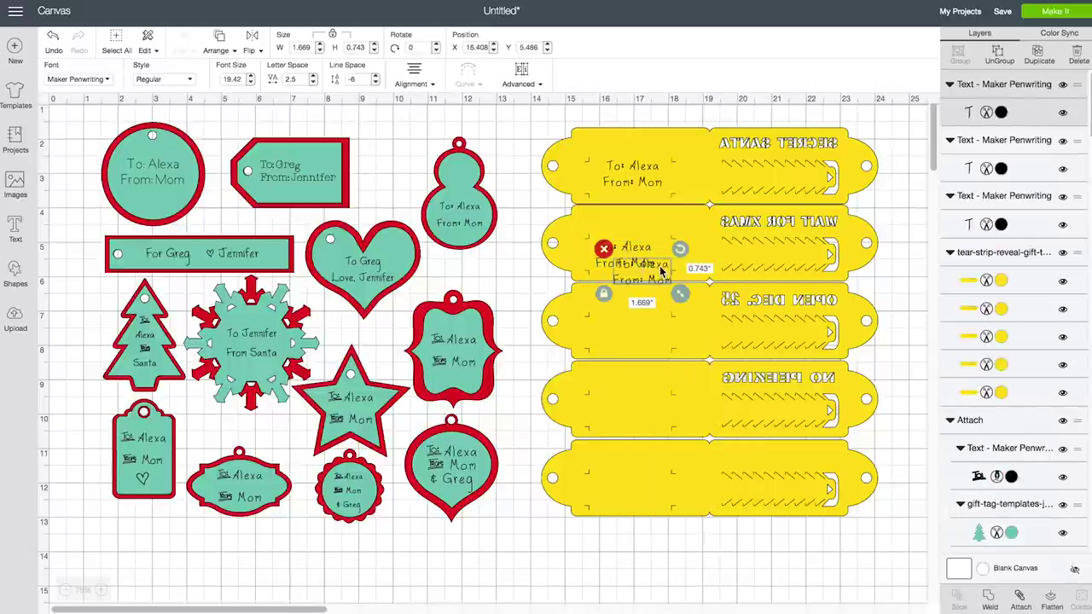
left_click_drag(661, 271, 645, 330)
right_click(646, 330)
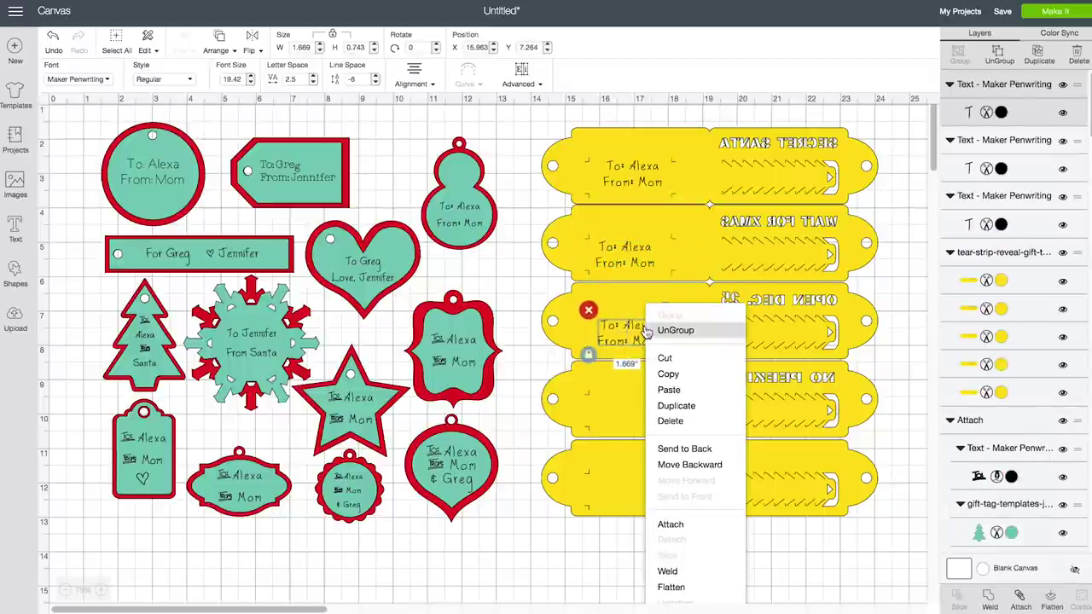
left_click(674, 405)
Add greeting copies to the fourth and fifth strips, undoing a stray move, then select all strips
left_click_drag(666, 346, 649, 429)
key("ctrl+z")
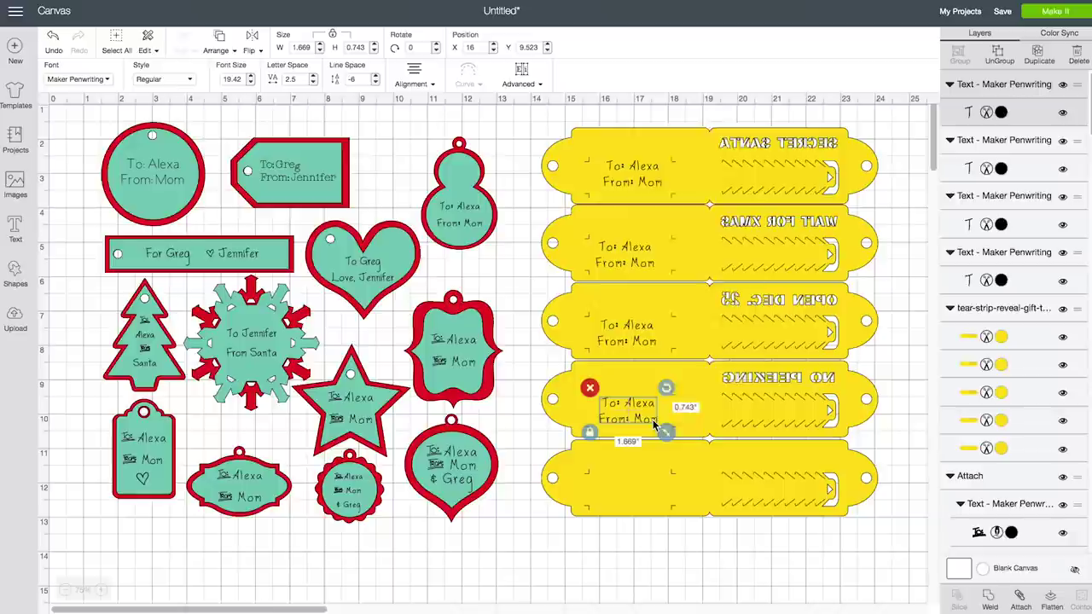
right_click(653, 424)
left_click(693, 144)
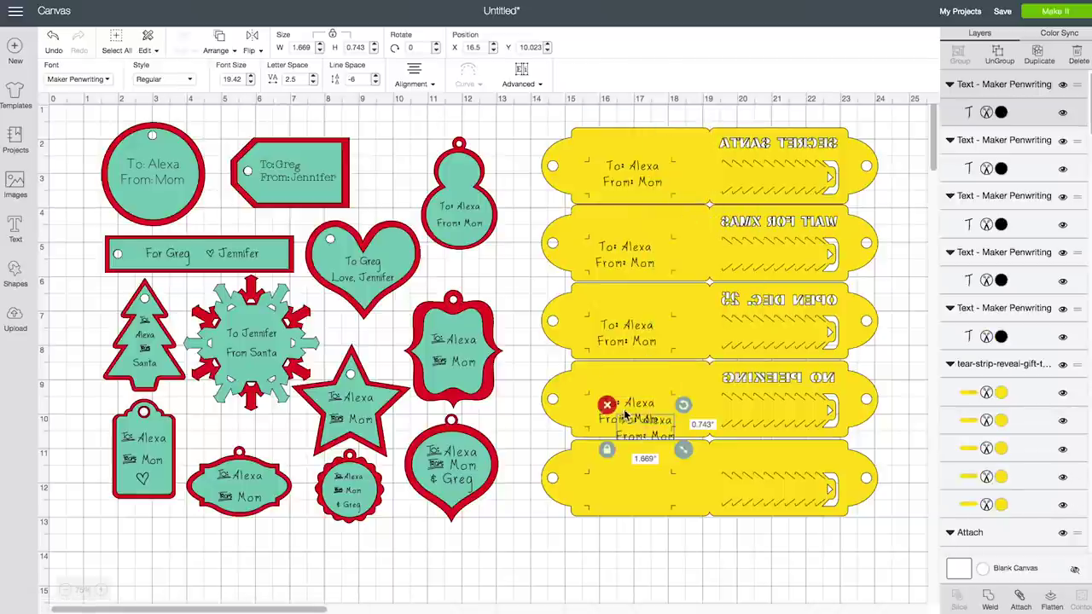
left_click_drag(639, 435, 623, 497)
left_click(666, 553)
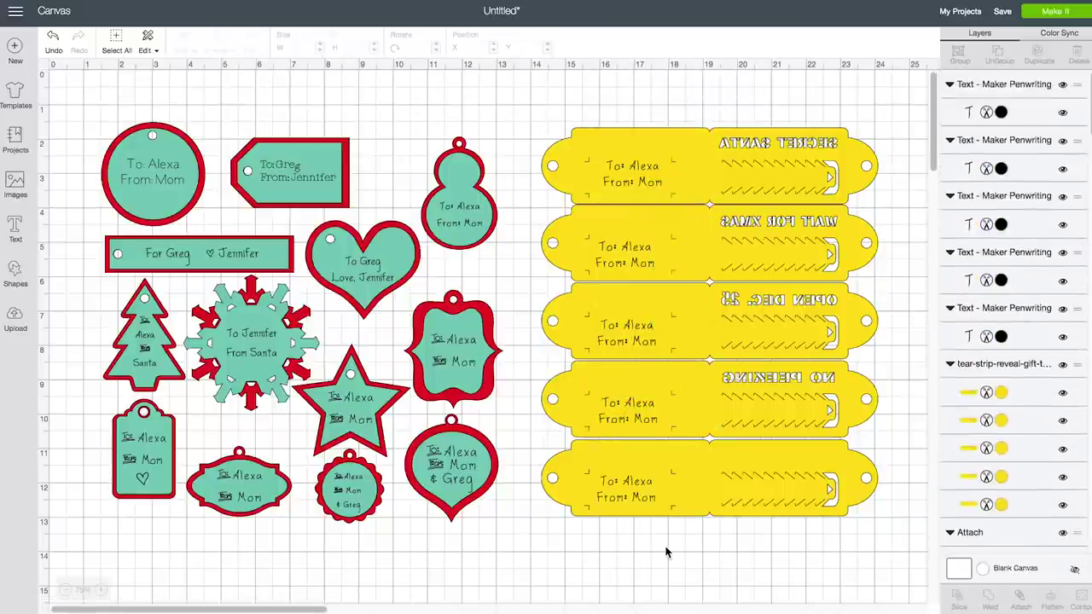
left_click_drag(895, 542, 539, 104)
Switch the yellow tear-strip tag's greeting text layers from Cut to pen drawing
left_click(1021, 597)
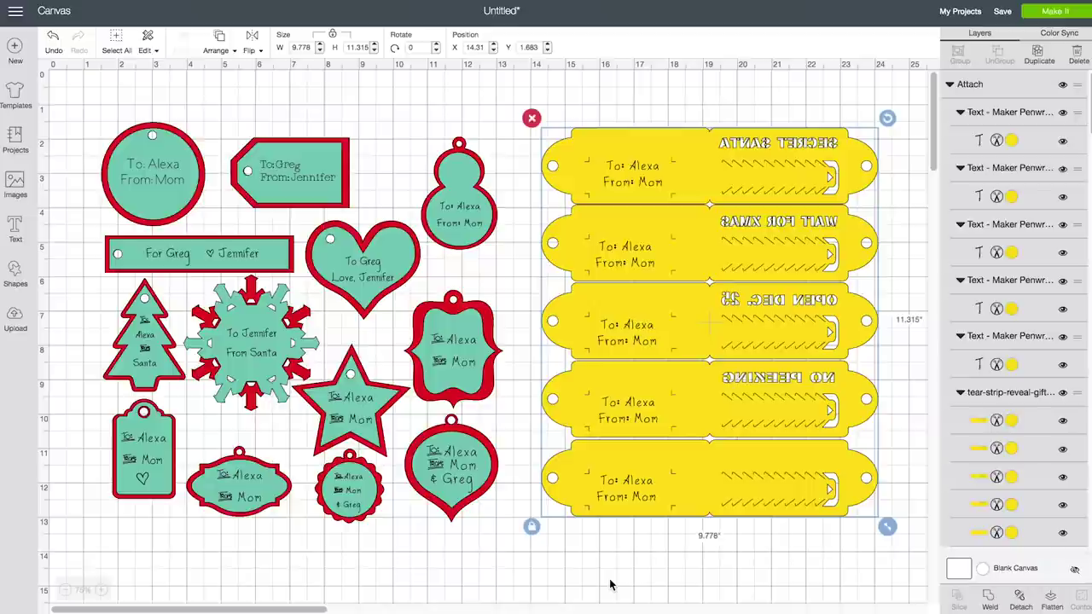
left_click(625, 489)
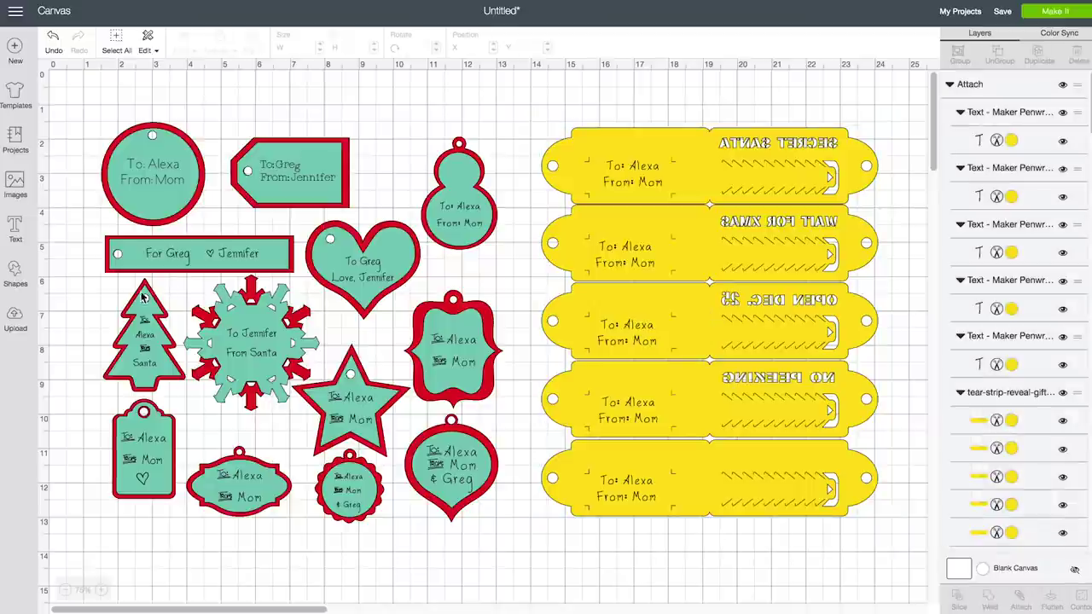
left_click(1010, 280)
left_click(1010, 223)
scroll(1011, 343, "down", 2)
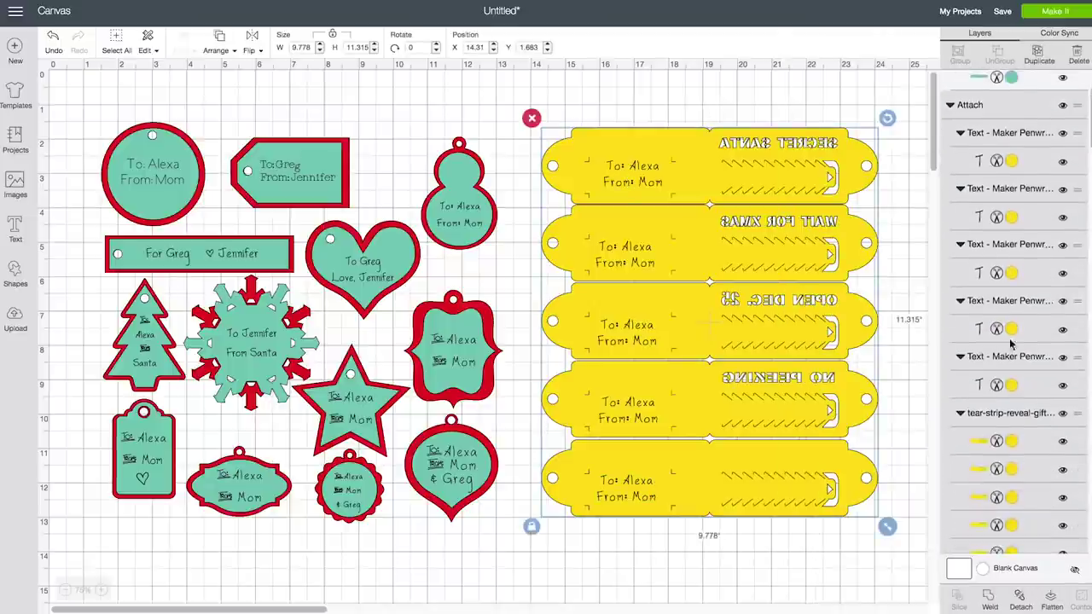
left_click(1011, 385)
left_click(842, 55)
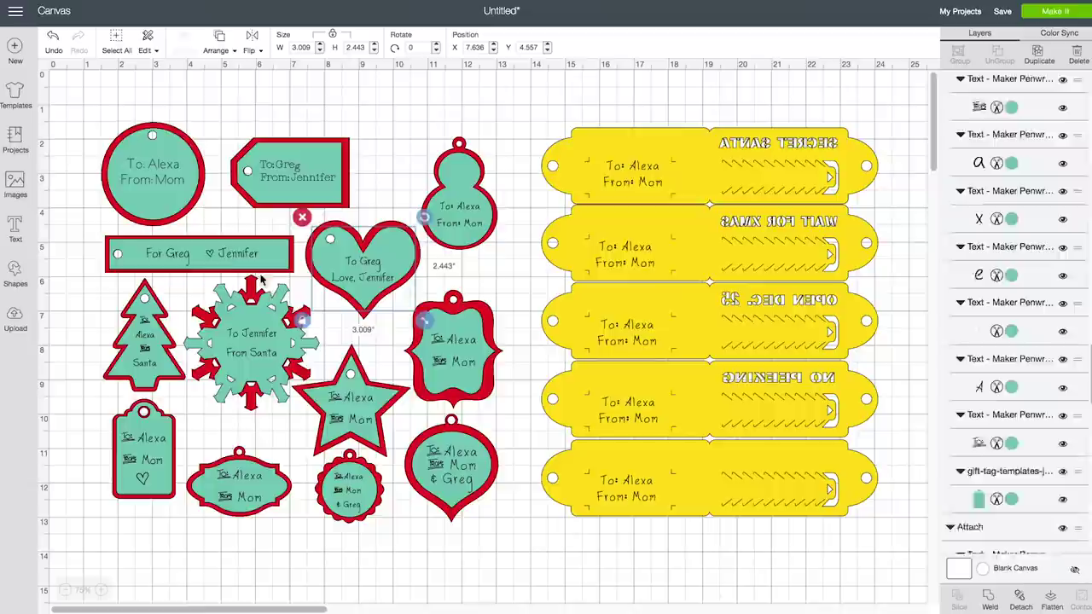
Set the letter layers on the banner, tree, red framed and small tags to black pen, then Make It
left_click(196, 253)
left_click(143, 347)
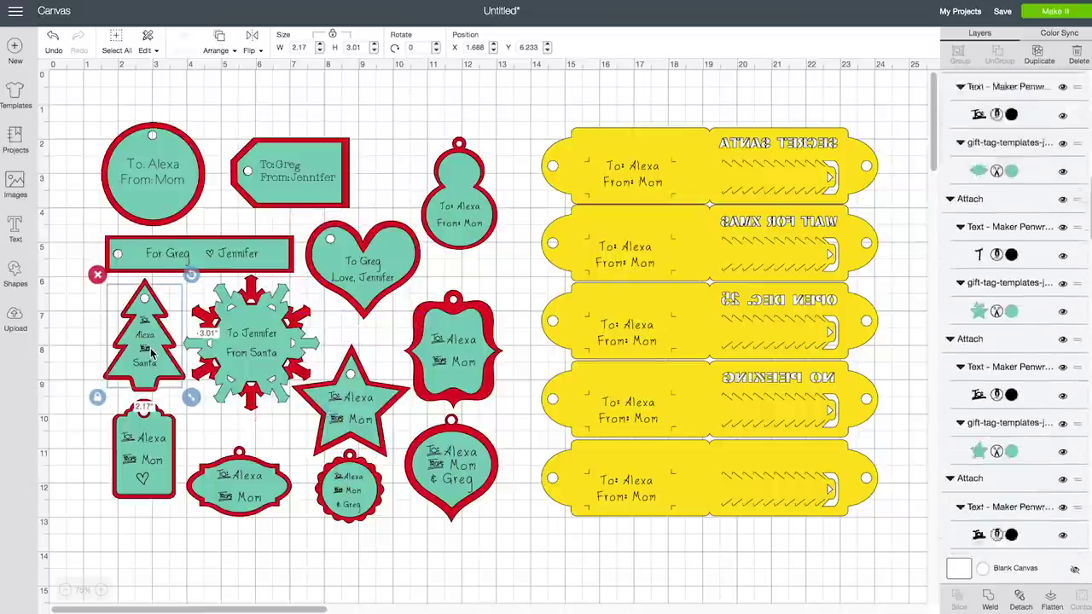
left_click(457, 349)
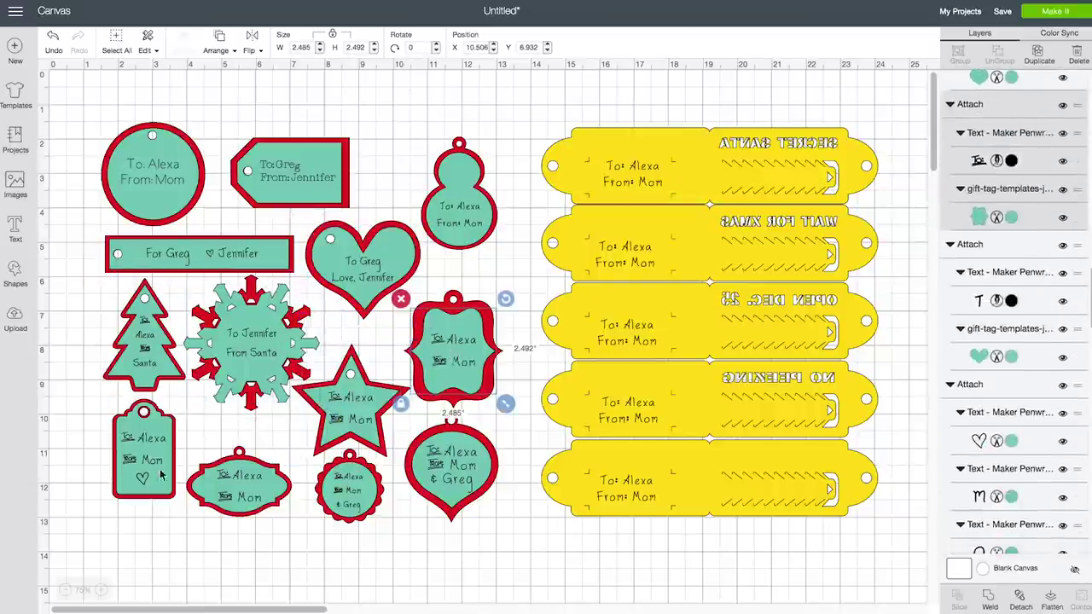
left_click(143, 452)
left_click(911, 255)
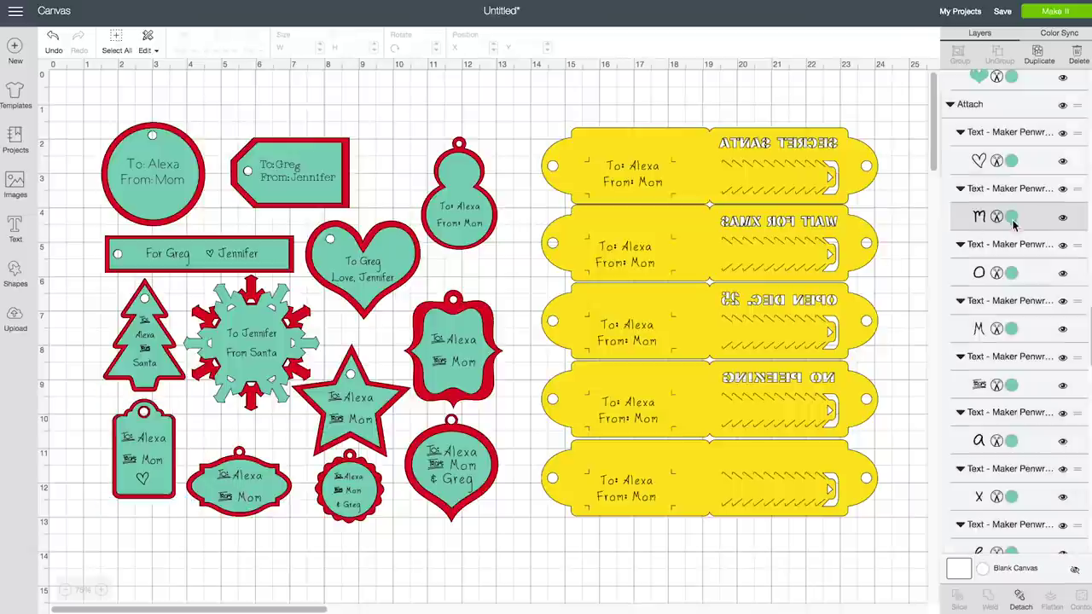
left_click(996, 273)
left_click(840, 53)
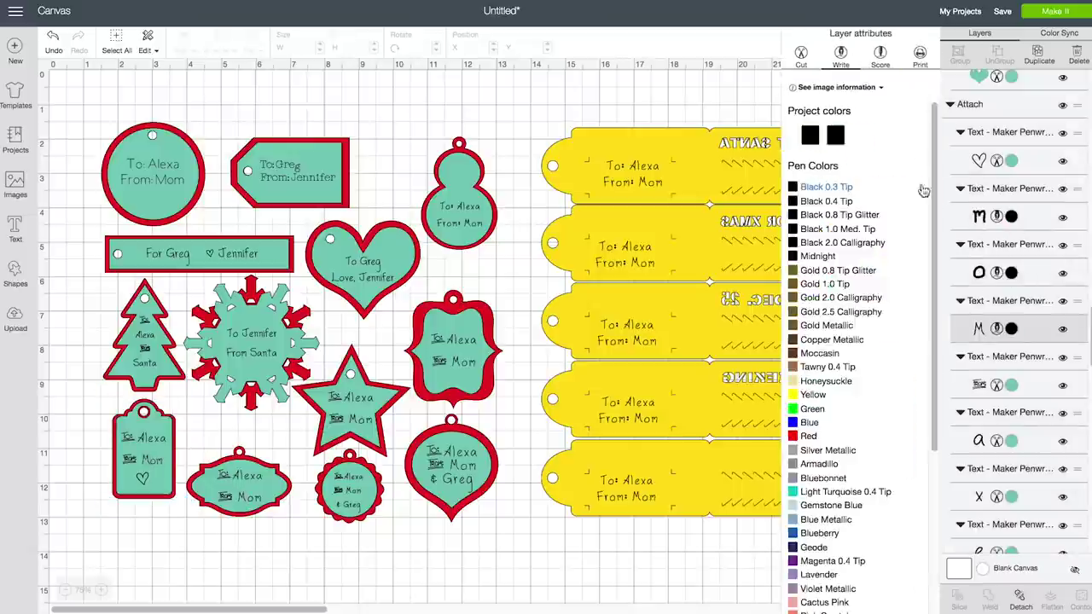
left_click(840, 53)
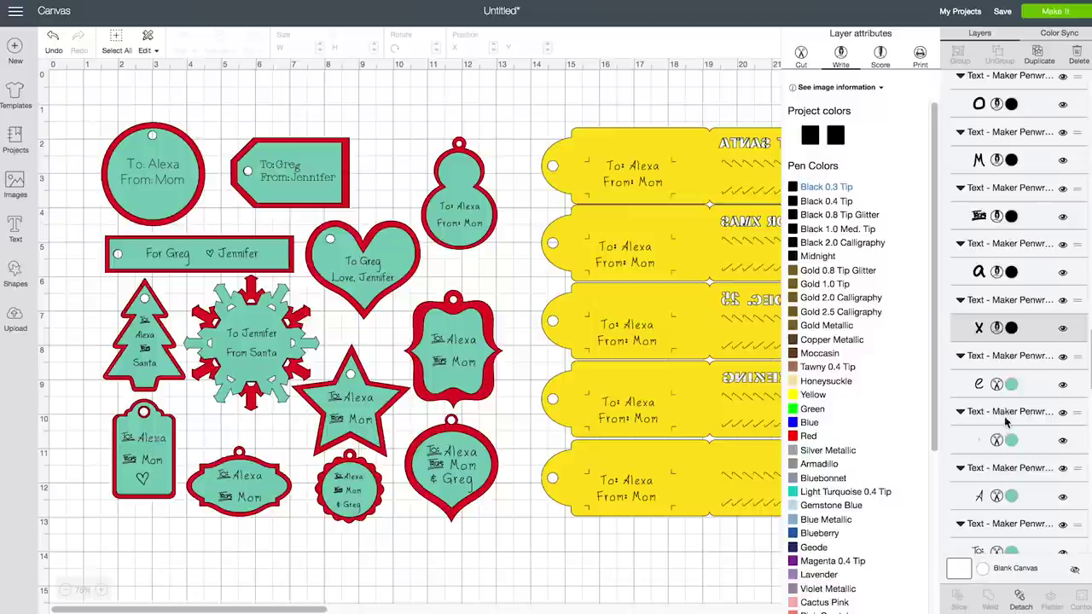
scroll(967, 345, "down", 2)
scroll(1012, 78, "up", 4)
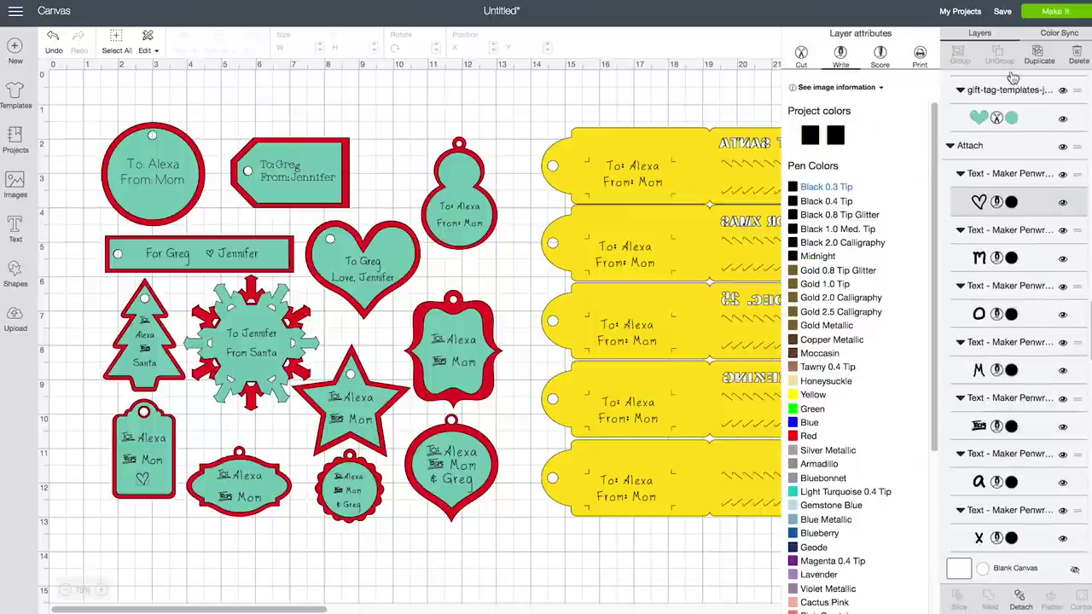
left_click(1056, 16)
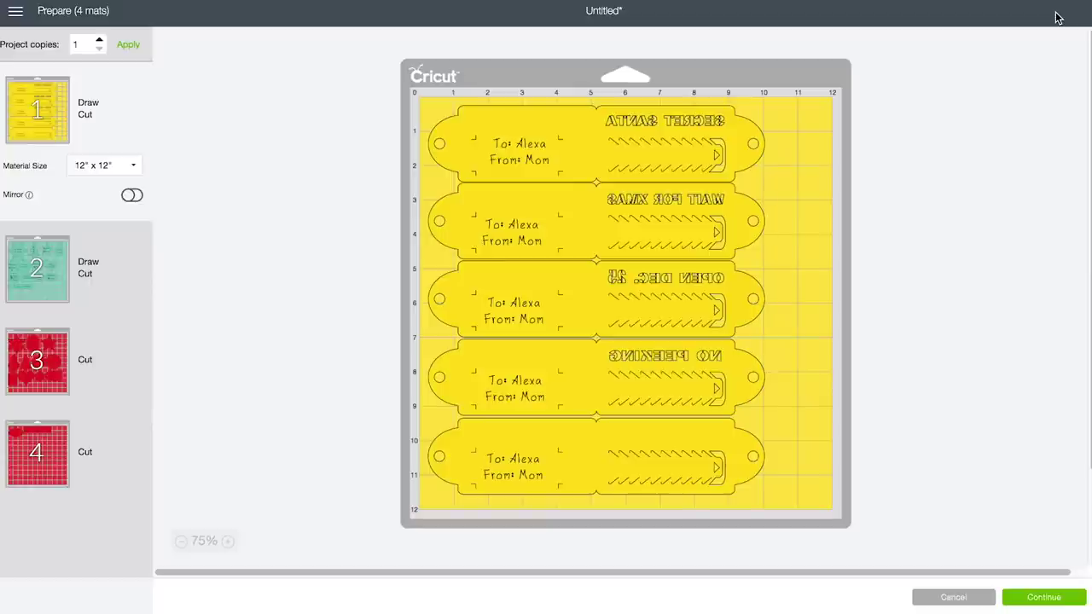
Preview green Mat 2, then red Mat 3 holding the tag backings
left_click(56, 266)
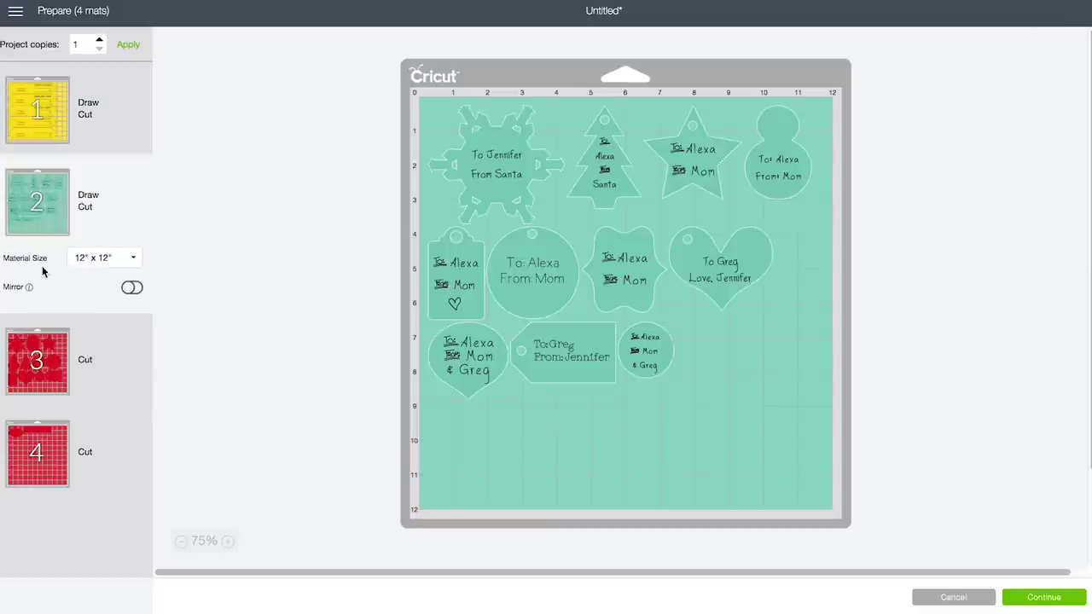
left_click(63, 389)
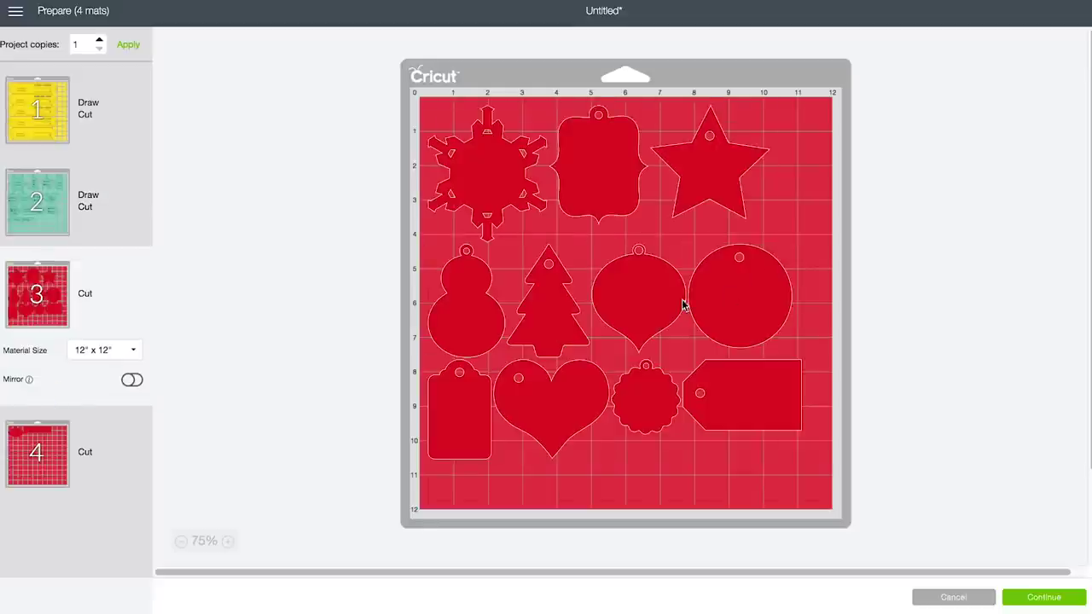
Rearrange the circle, tree, ornament, rectangle and heart backings on Mat 3 to free space
left_click_drag(649, 400, 793, 199)
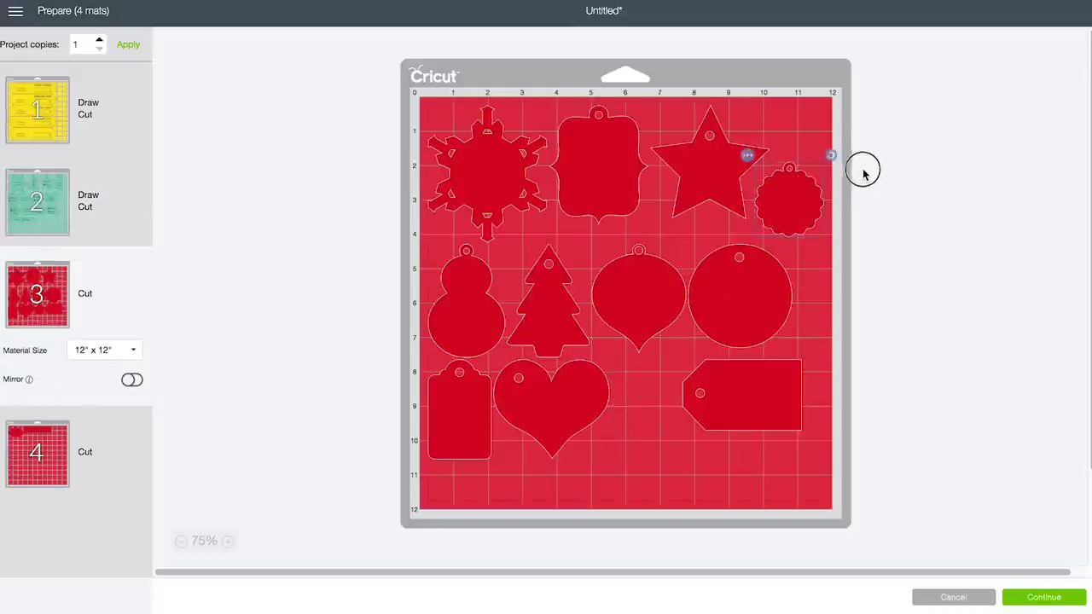
left_click_drag(566, 338, 566, 311)
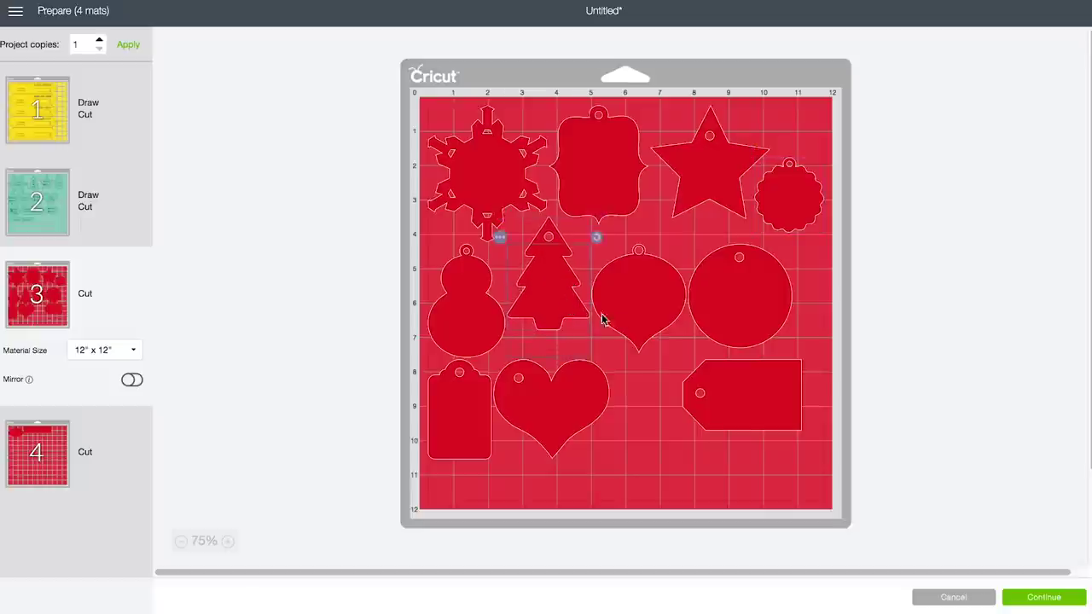
left_click_drag(636, 321, 642, 293)
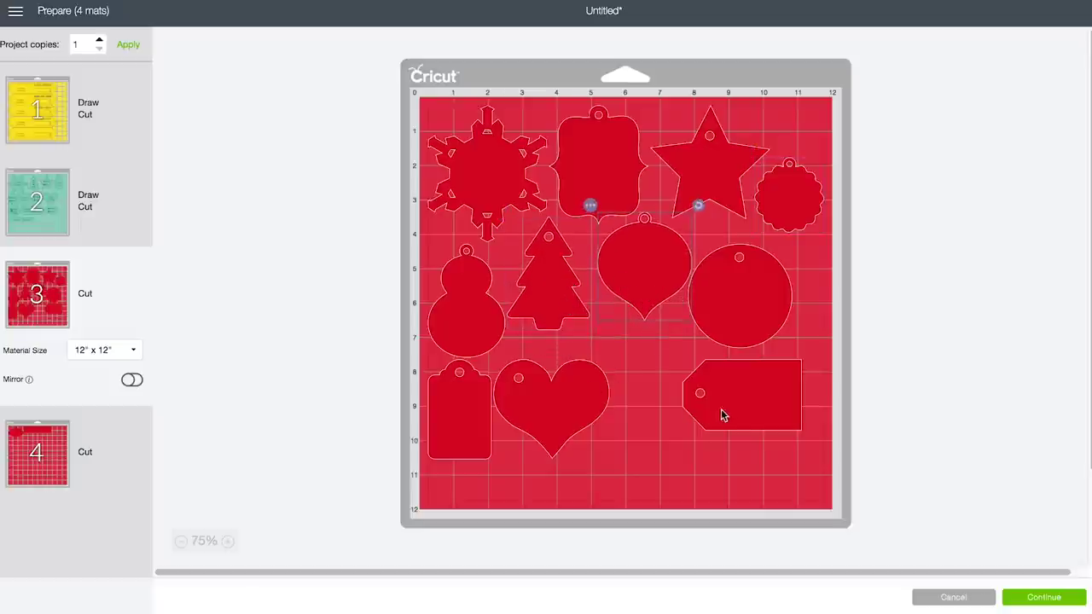
left_click_drag(738, 404, 762, 397)
left_click_drag(743, 317, 751, 298)
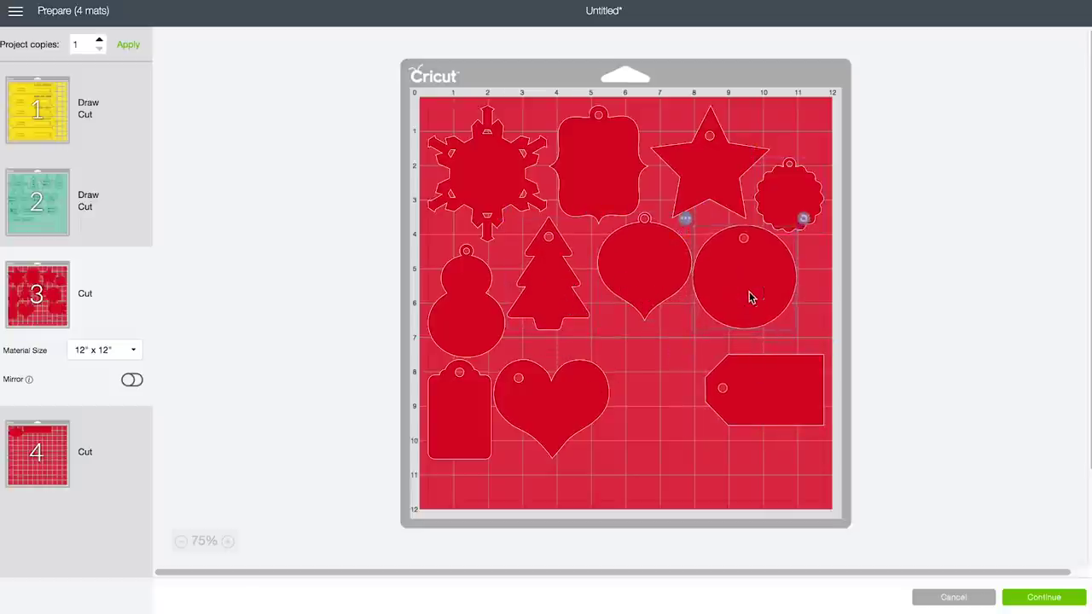
left_click_drag(793, 391, 775, 373)
left_click_drag(585, 403, 589, 371)
Move the bracket-shaped backing from Mat 4 to Mat 3 and shift the oval down
left_click(53, 423)
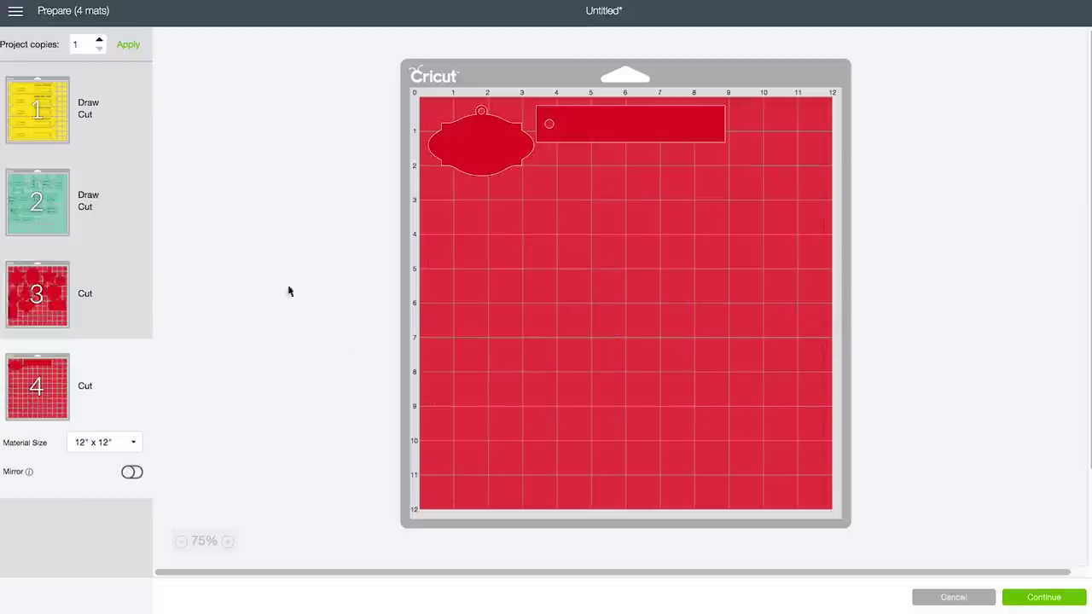
left_click(421, 98)
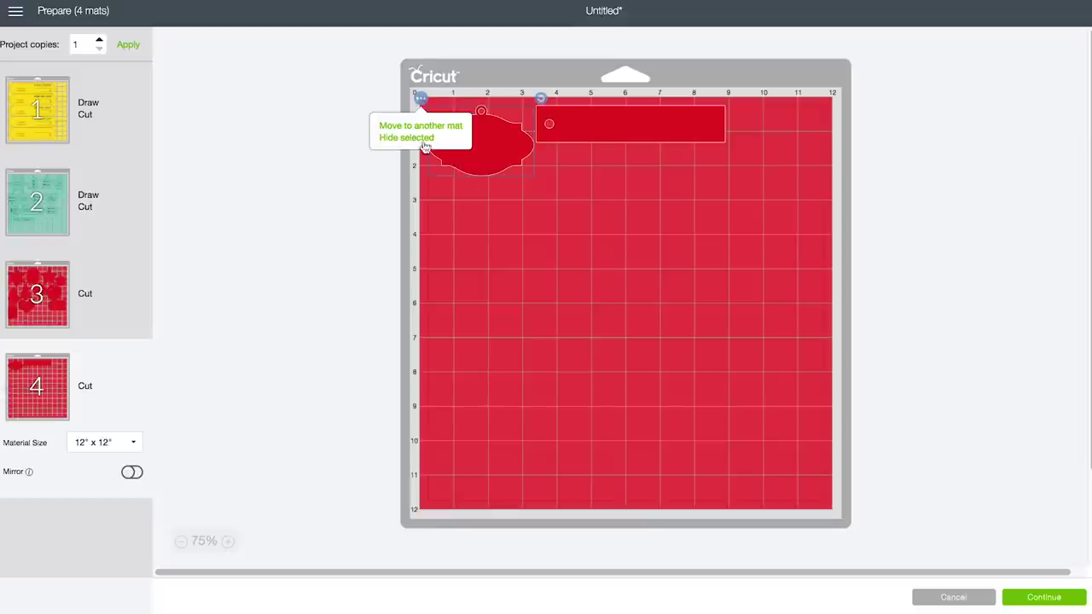
left_click(411, 122)
left_click(529, 137)
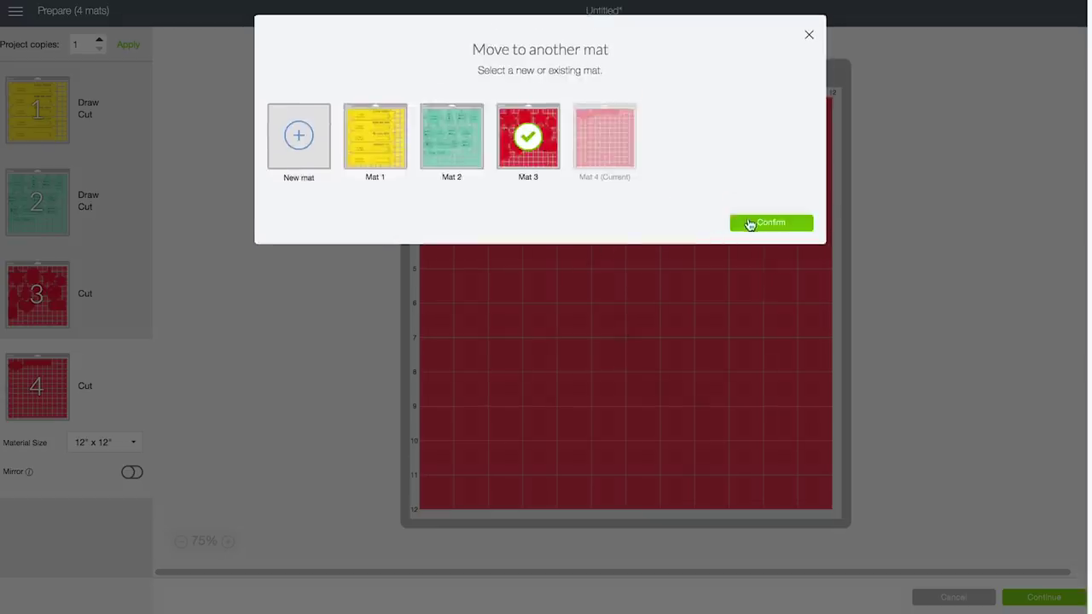
left_click(771, 223)
left_click_drag(500, 161, 585, 504)
Move the banner backing from Mat 4 onto Mat 3's bottom right corner
left_click(53, 459)
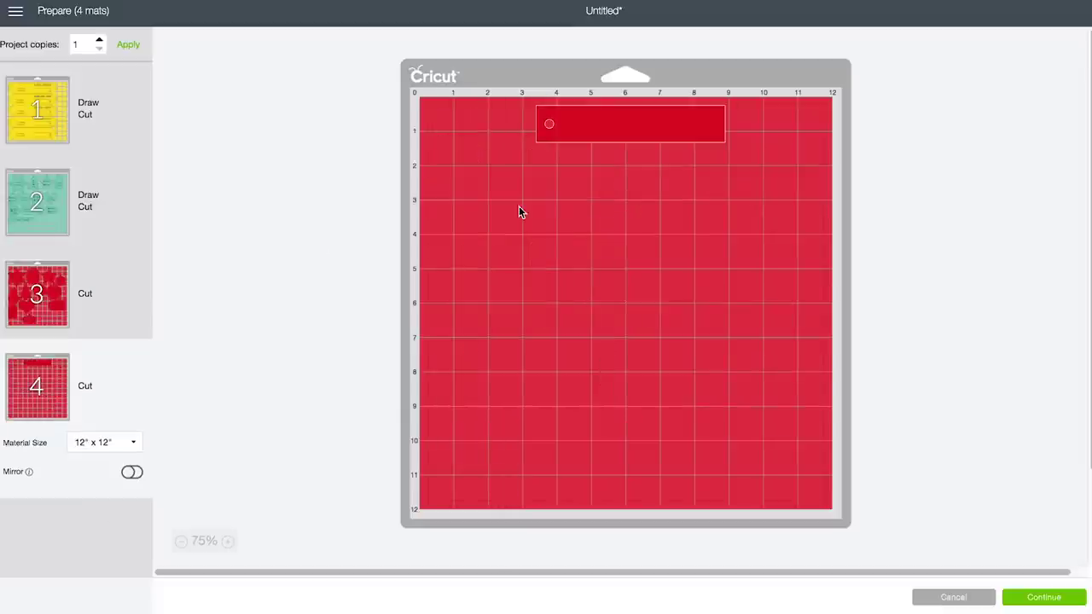
left_click(529, 99)
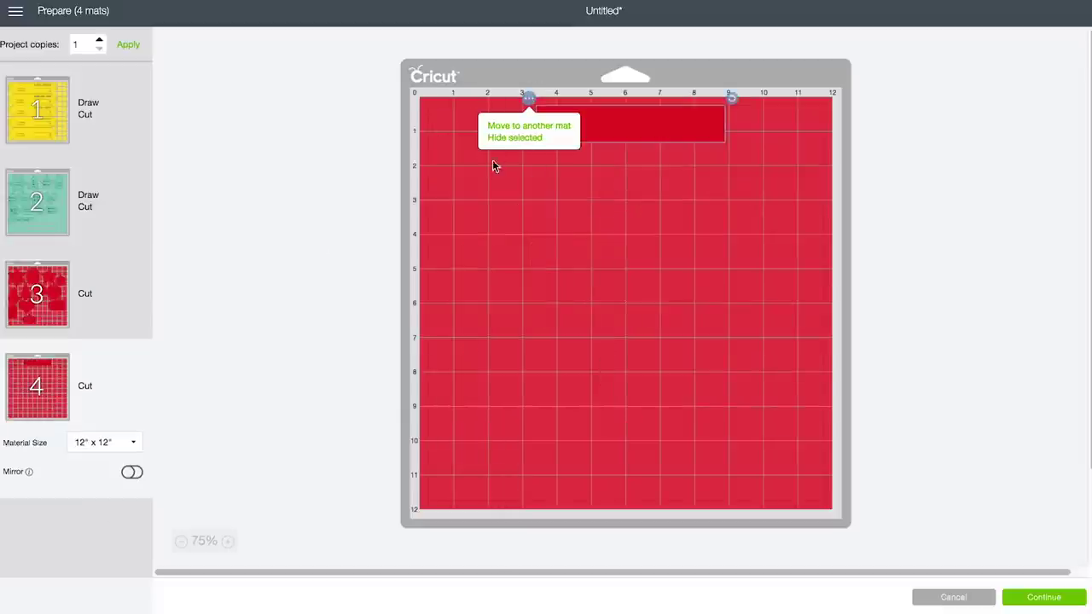
left_click(500, 128)
left_click(529, 141)
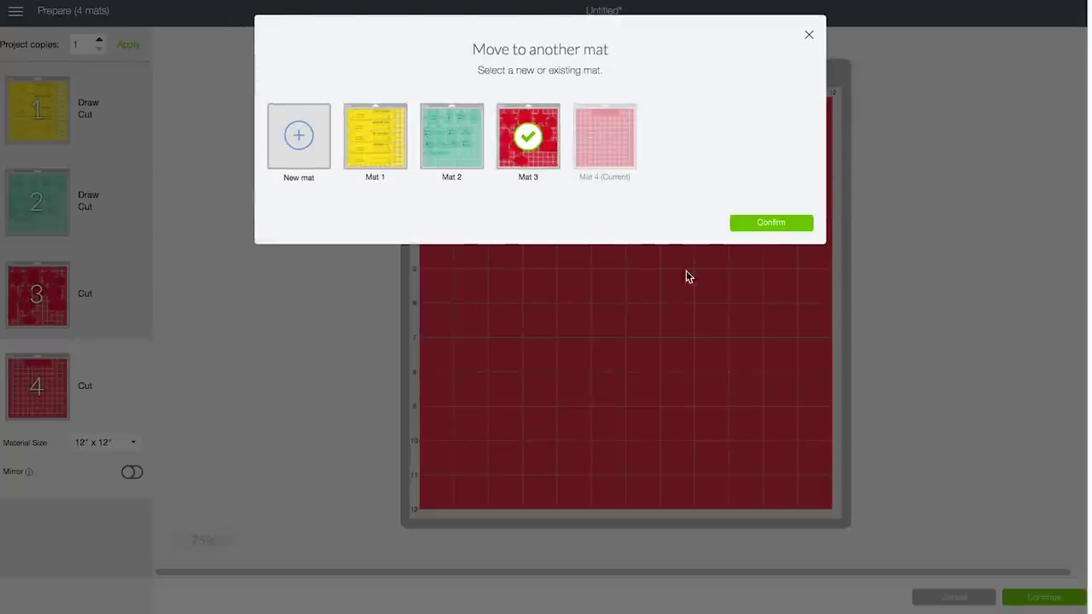
left_click(754, 222)
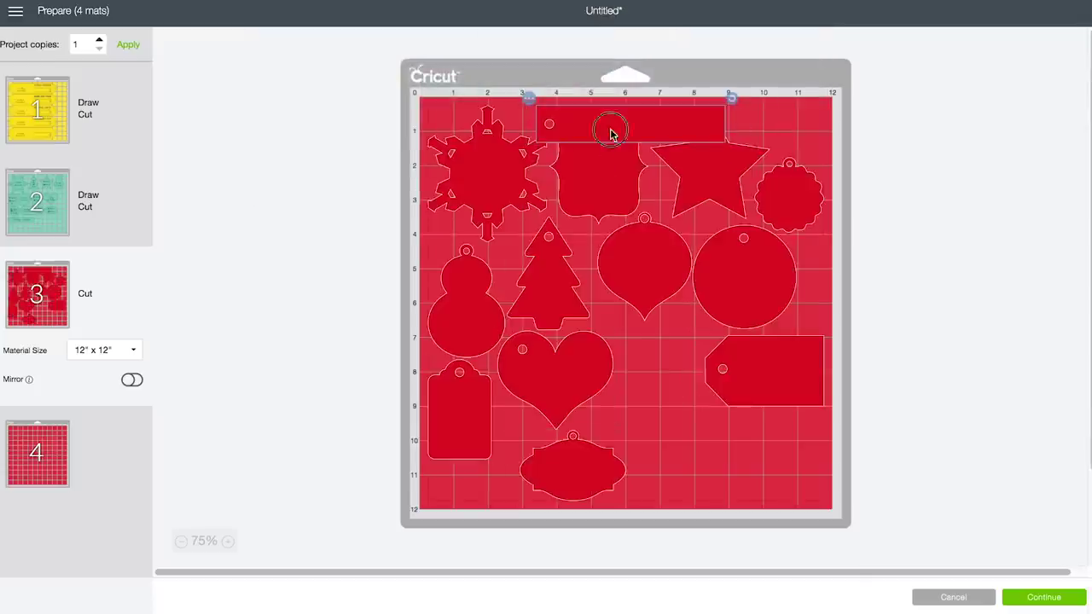
left_click_drag(610, 133, 741, 498)
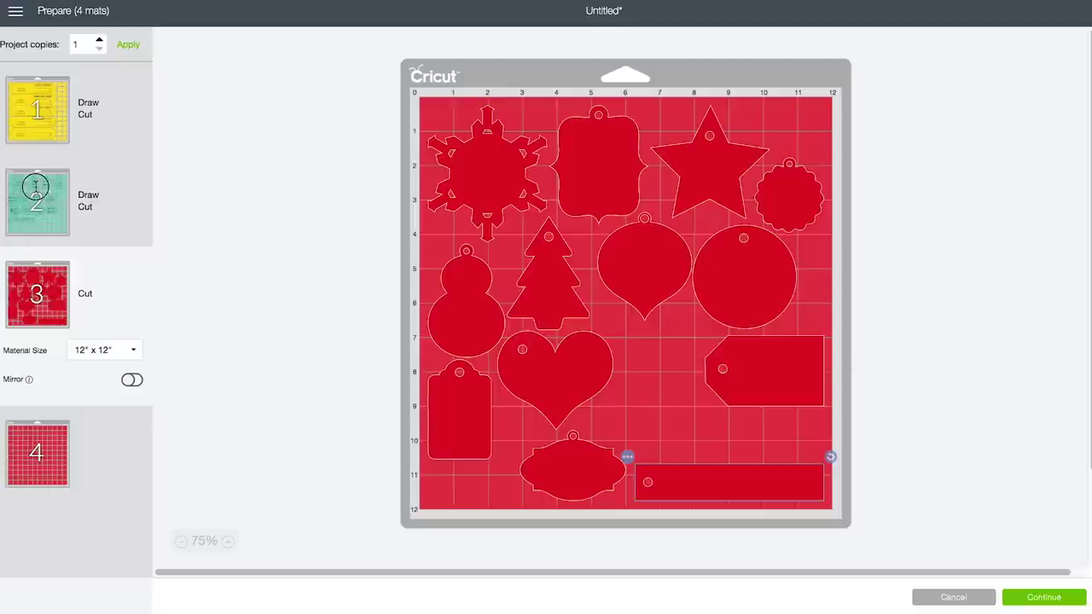
Check Mats 2 and 1, then set material to Medium Cardstock – 80 lb with More pressure
left_click(35, 186)
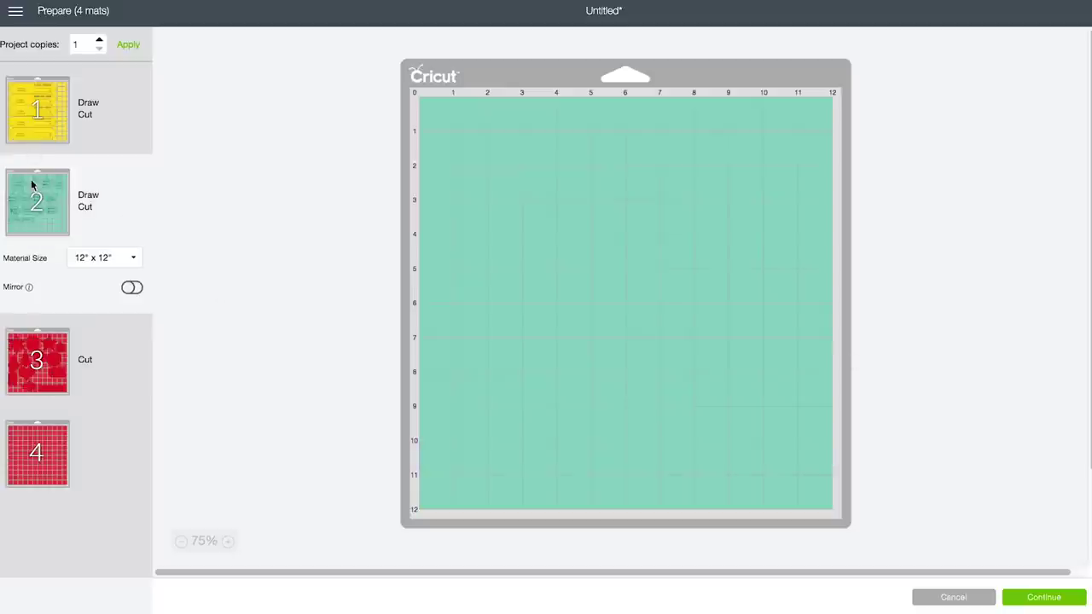
left_click(47, 121)
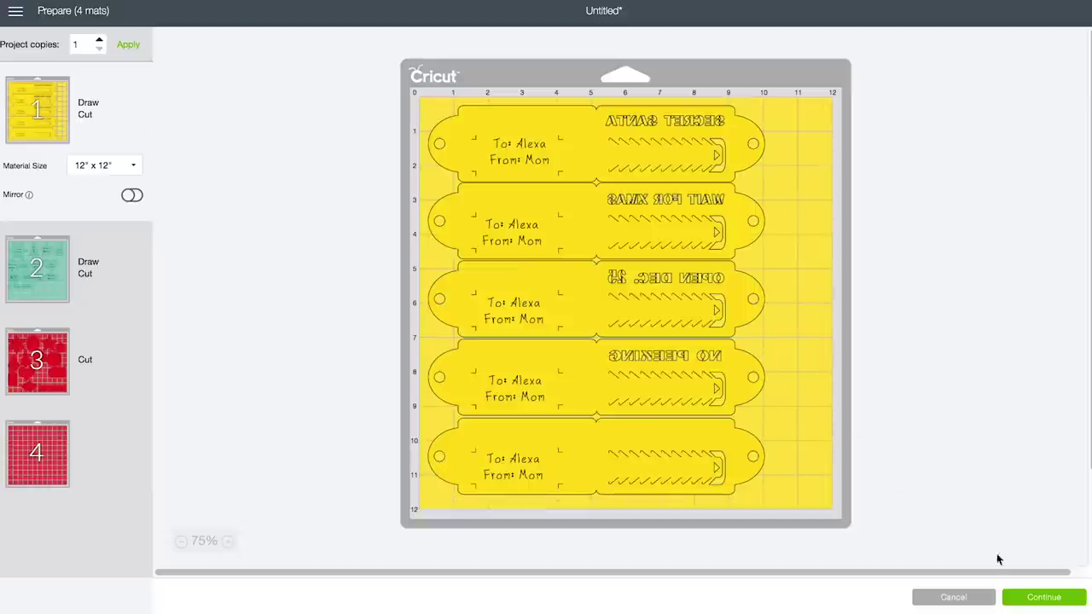
left_click(1042, 599)
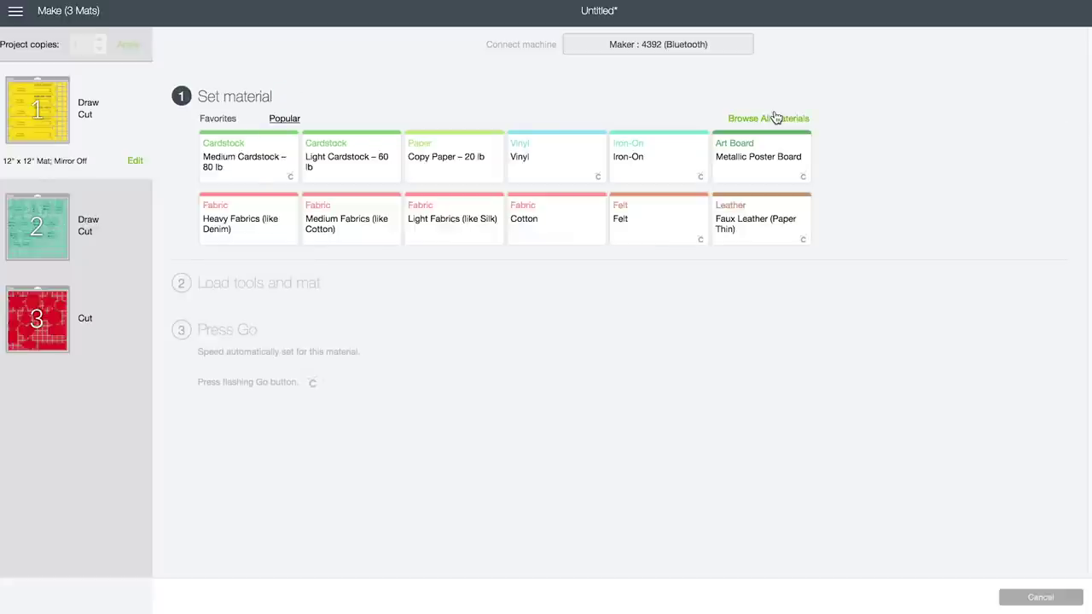
left_click(777, 120)
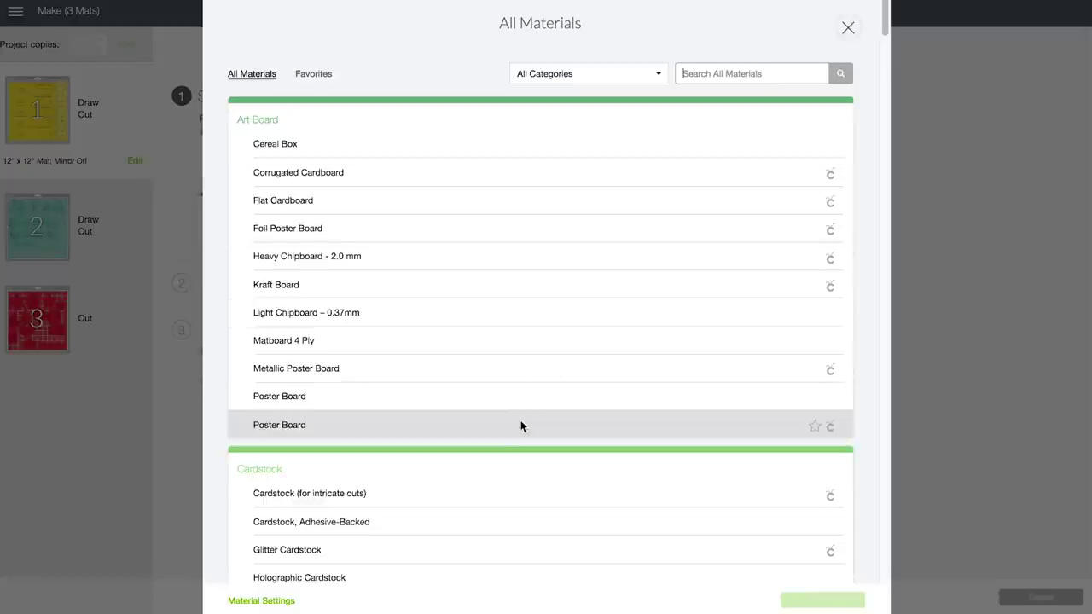
scroll(466, 537, "down", 3)
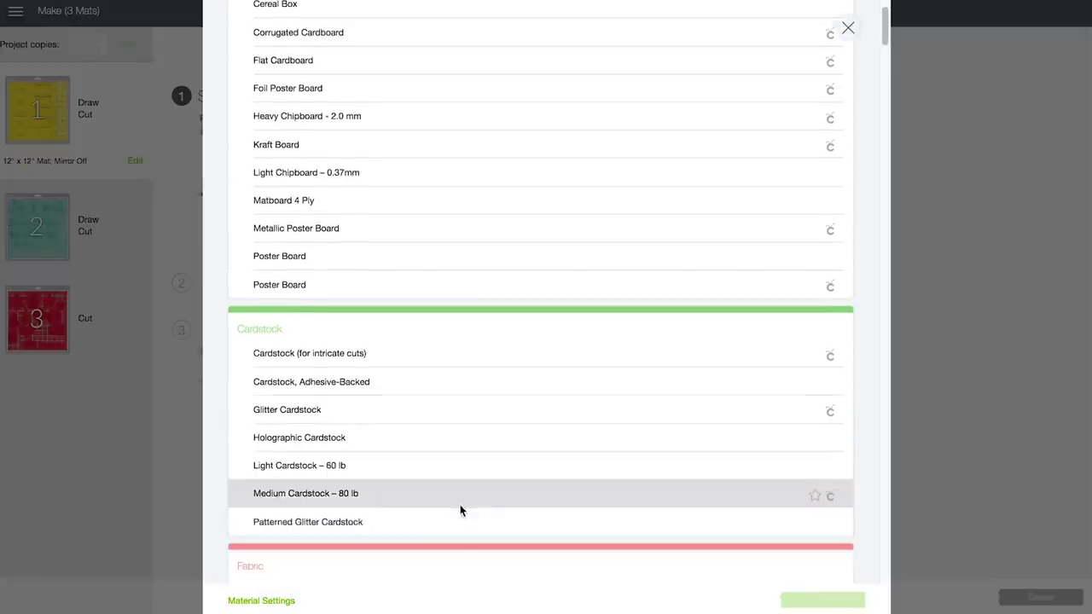
left_click(799, 602)
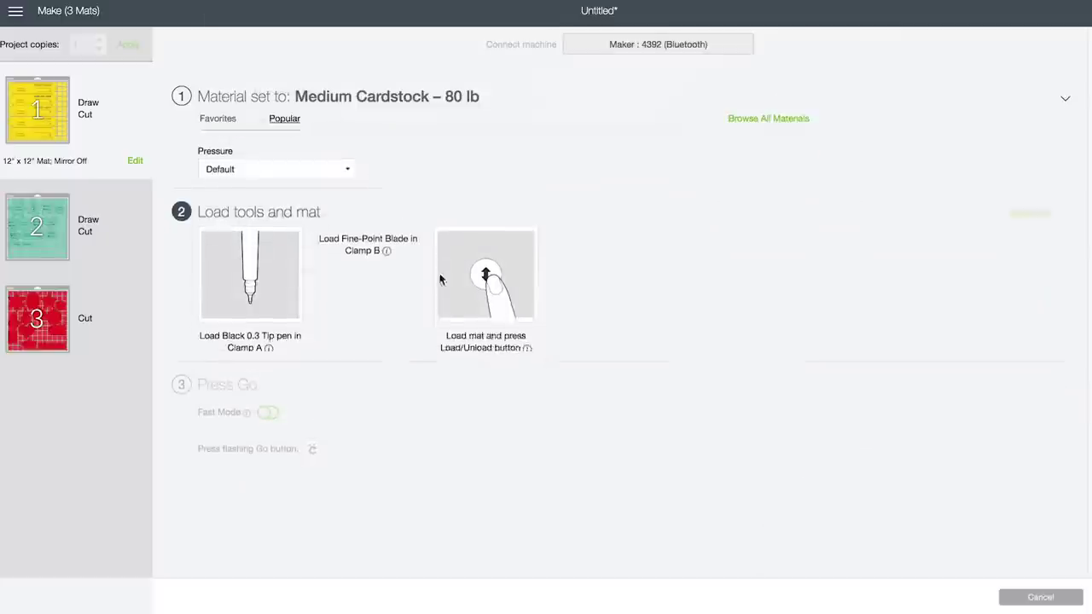
left_click(281, 150)
left_click(281, 169)
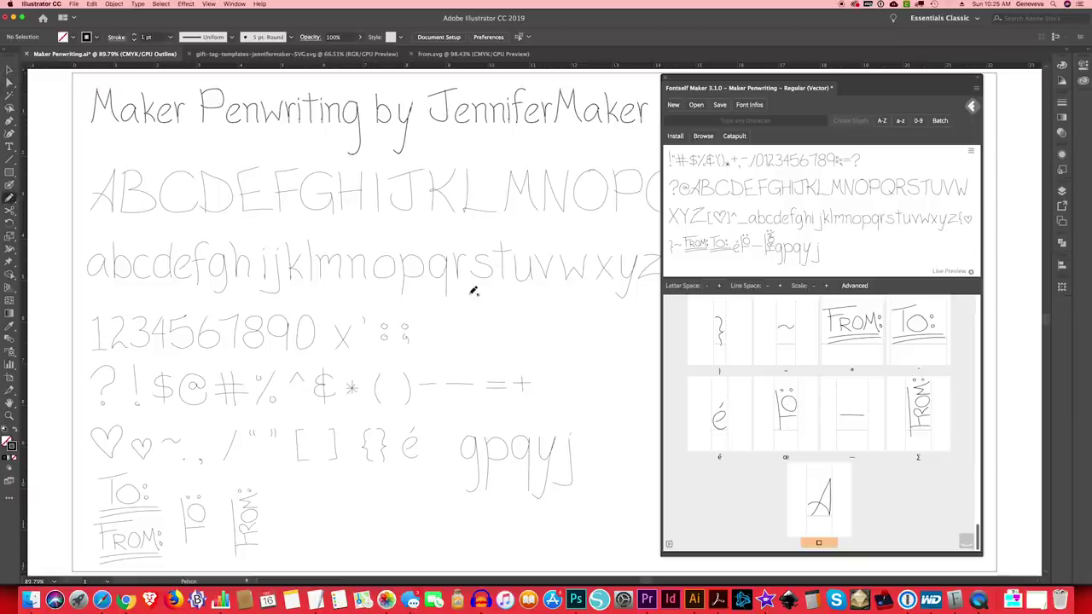
Handwrite 'Jennifer' with the Pencil beside the numbers, then select the finished r
left_click_drag(449, 312, 521, 295)
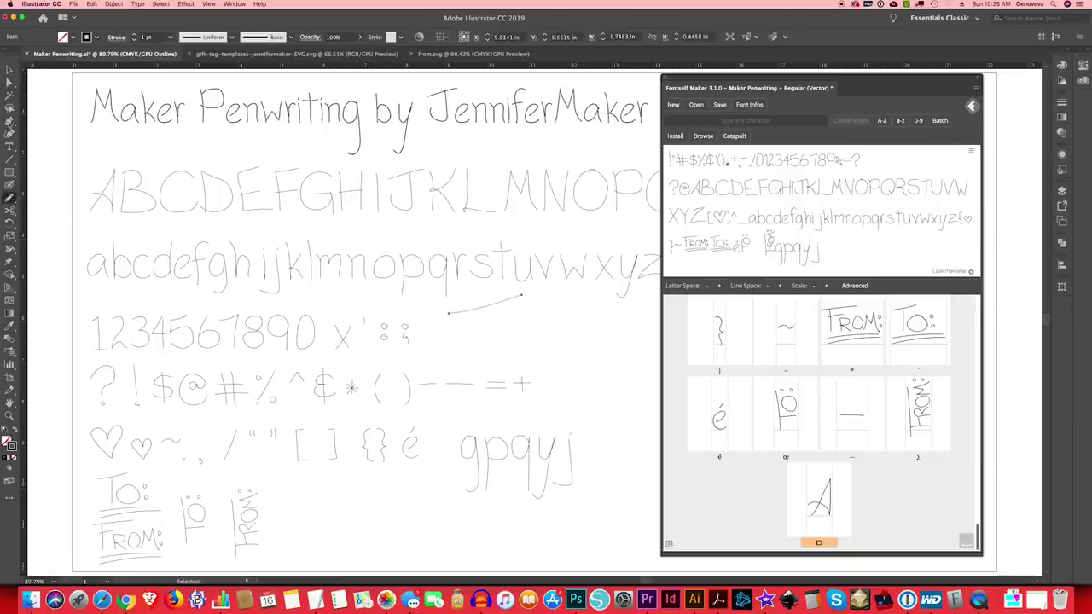
left_click(10, 69)
left_click(10, 198)
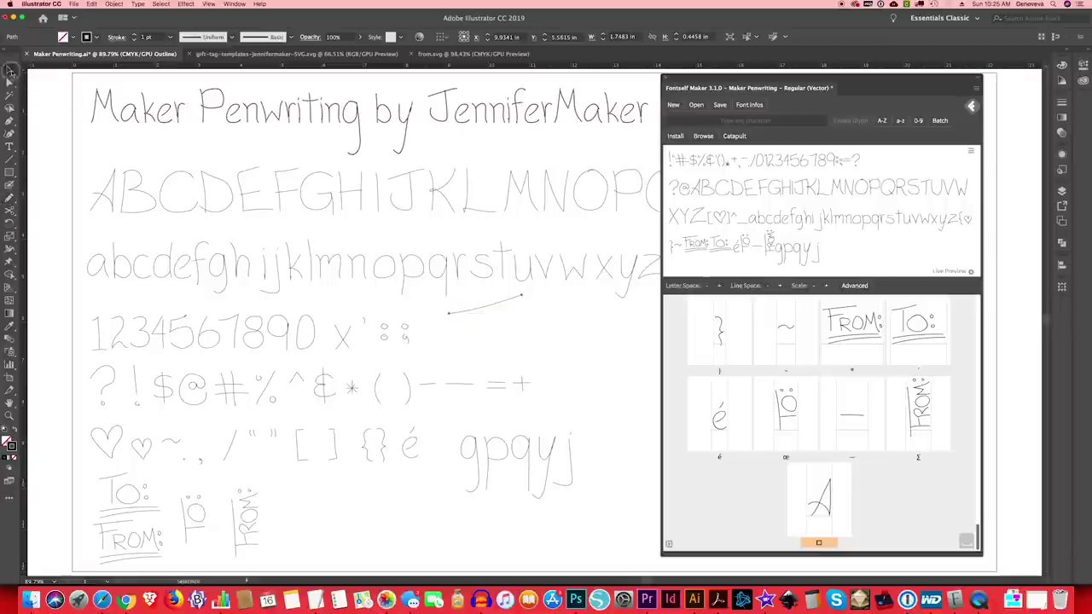
left_click(29, 161)
left_click(9, 198)
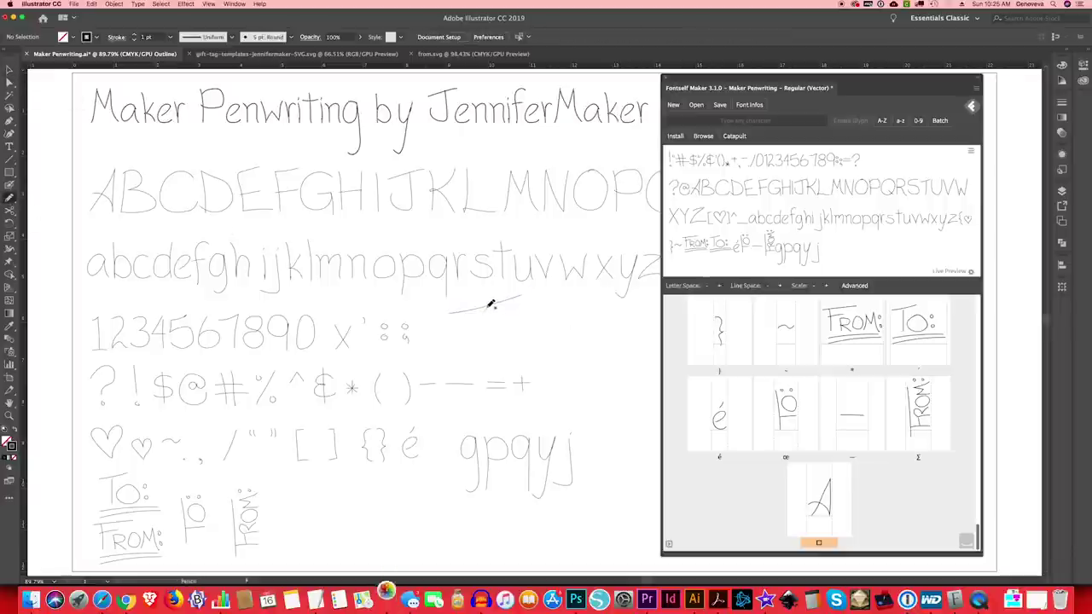
mouse_move(491, 305)
left_mouse_down()
mouse_move(492, 341)
mouse_move(455, 341)
left_mouse_up()
left_click(29, 99)
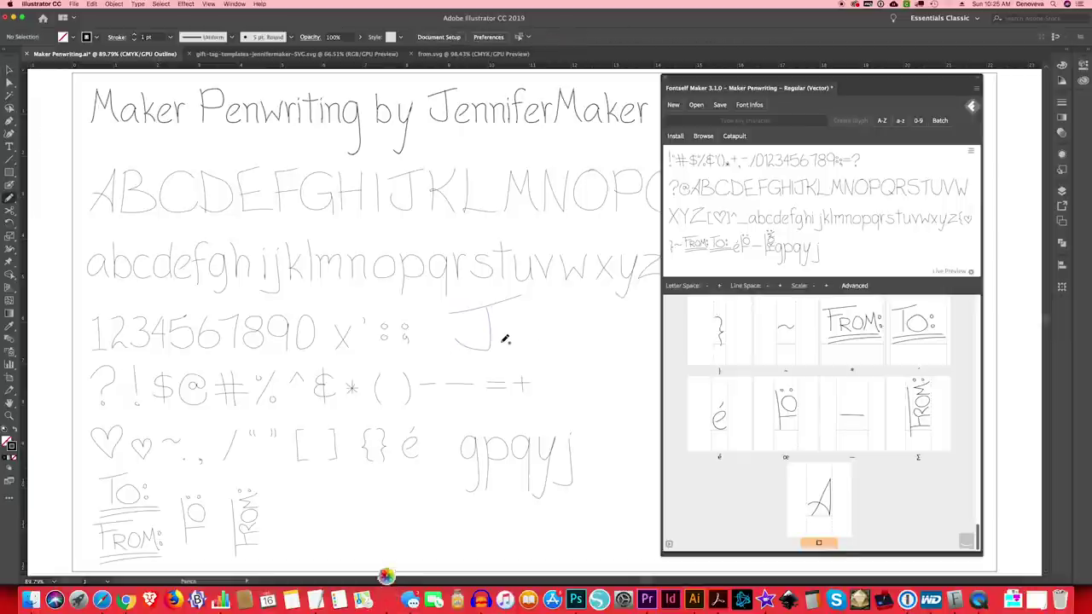
mouse_move(501, 339)
left_mouse_down()
mouse_move(537, 330)
mouse_move(541, 349)
mouse_move(545, 321)
mouse_move(549, 343)
mouse_move(554, 323)
mouse_move(561, 343)
mouse_move(569, 324)
mouse_move(578, 350)
mouse_move(595, 333)
mouse_move(587, 329)
mouse_move(589, 348)
mouse_move(601, 329)
mouse_move(605, 348)
mouse_move(615, 324)
left_mouse_up()
left_click(8, 73)
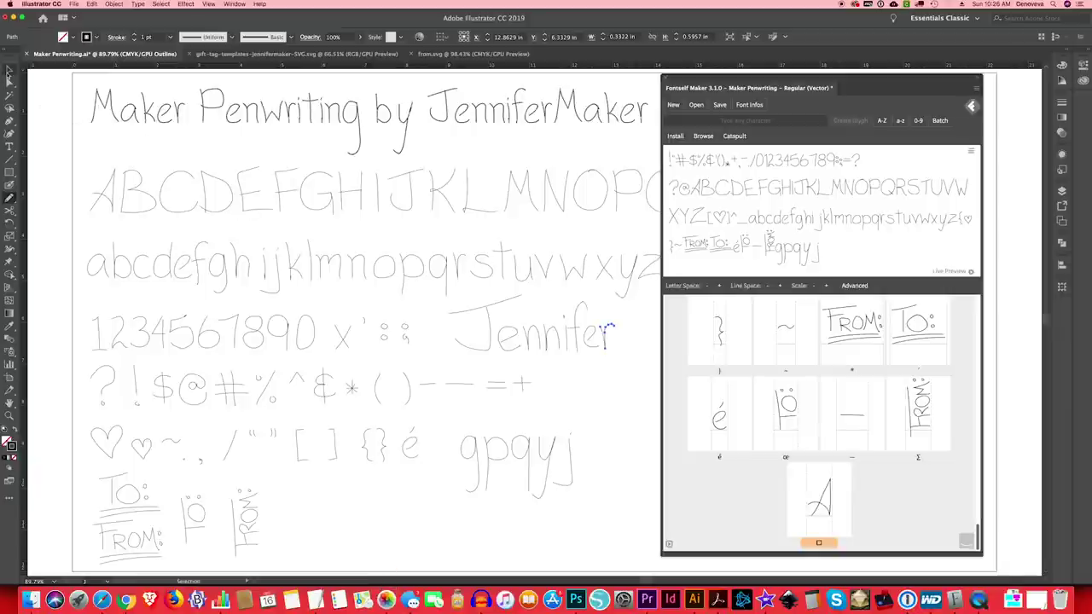
left_click(9, 73)
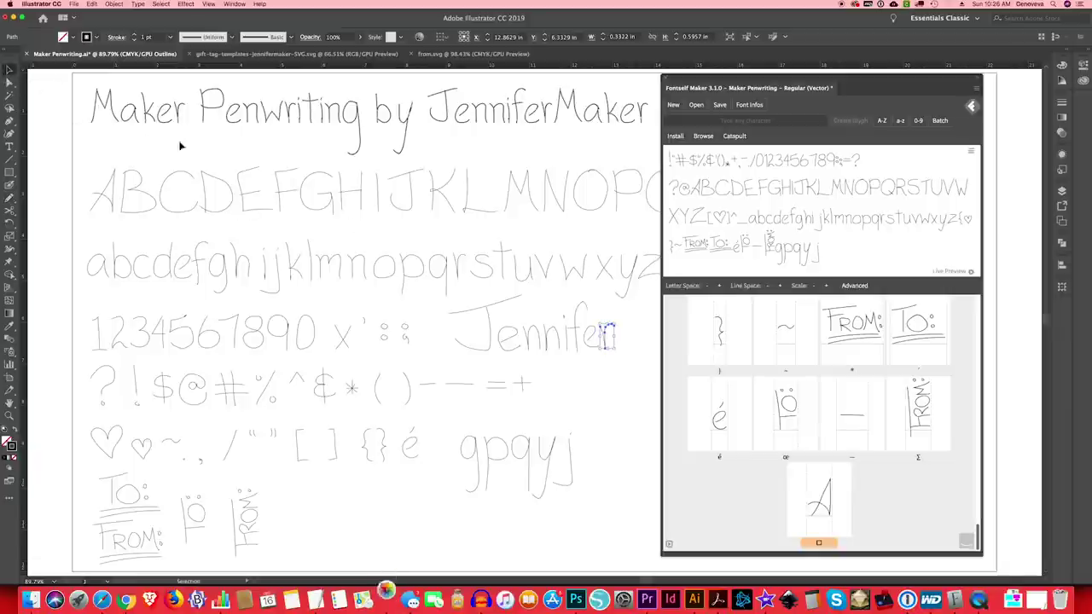
left_click(623, 359)
Drop the handwritten r into Fontself, label it 'r', and keep it as an alternate glyph
left_click_drag(604, 341, 786, 474)
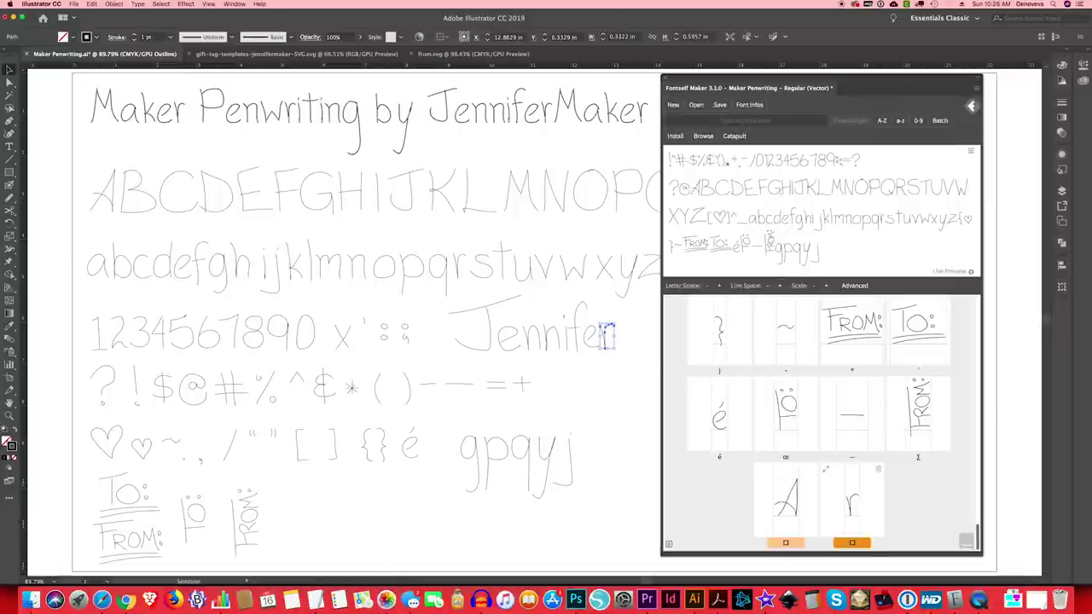
left_click(851, 543)
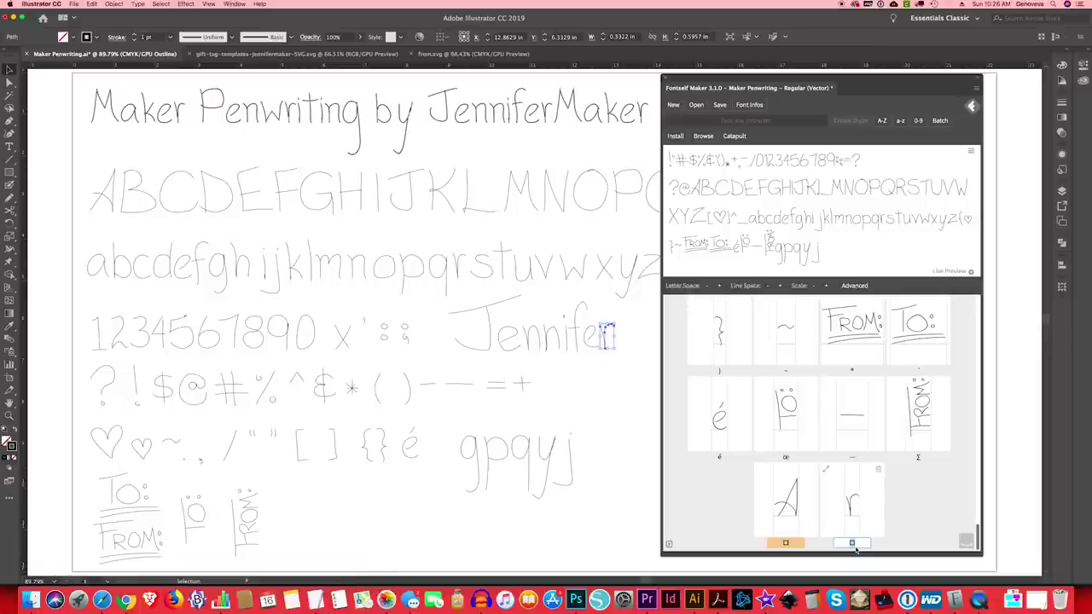
type("r")
key("Return")
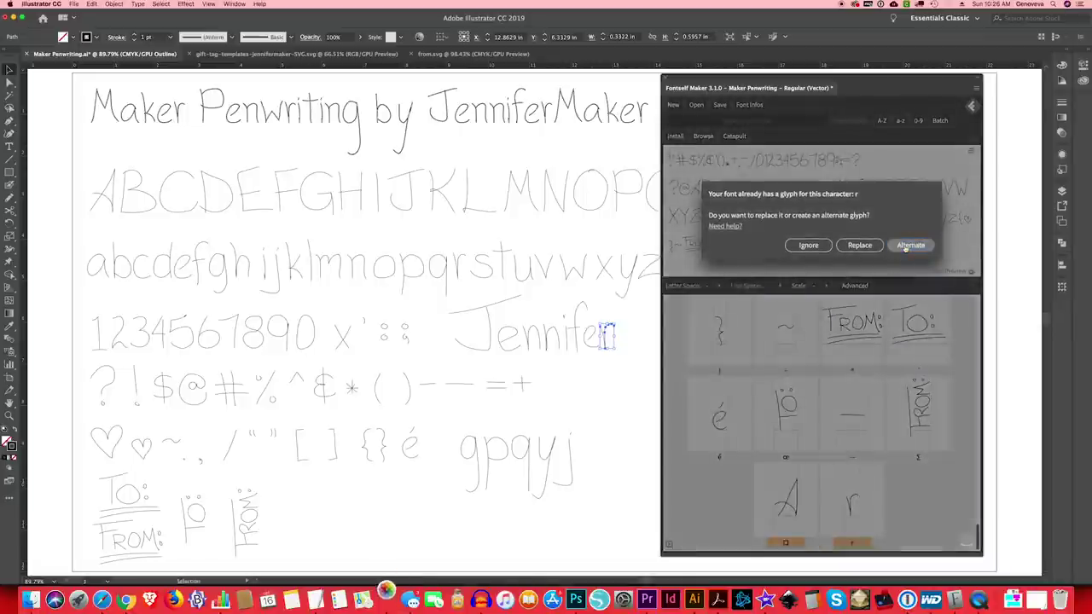
left_click(905, 242)
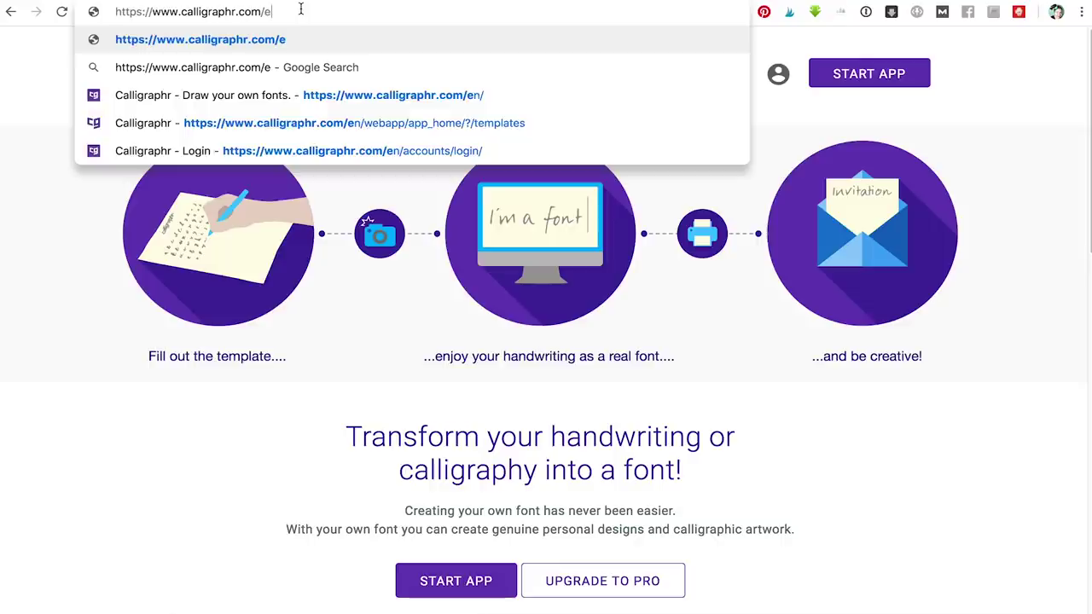
key("Return")
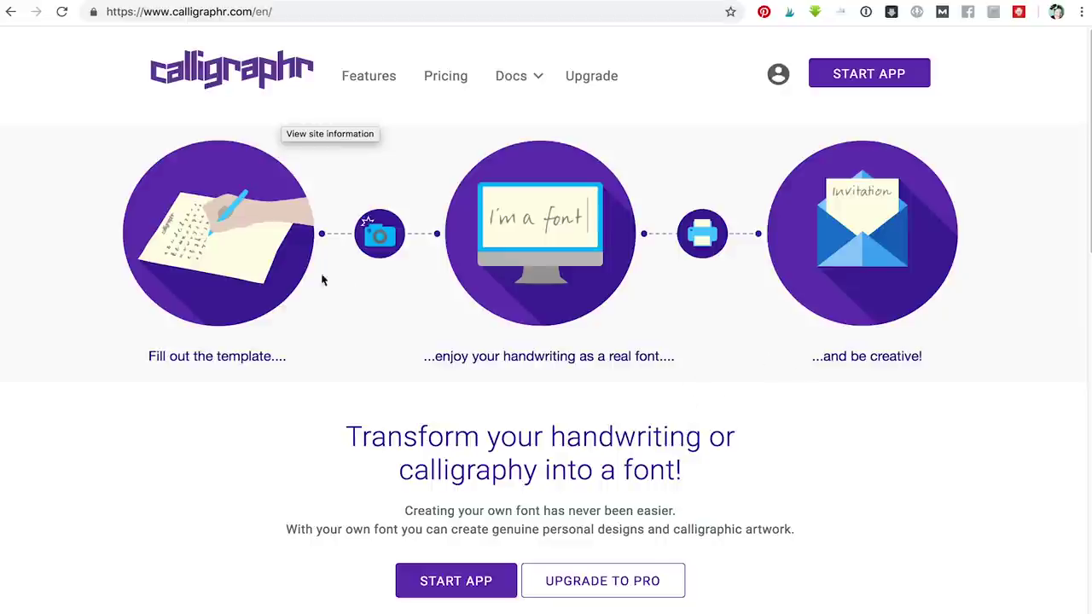
Start the Calligraphr app and create a template with the Minimal English character set
left_click(465, 585)
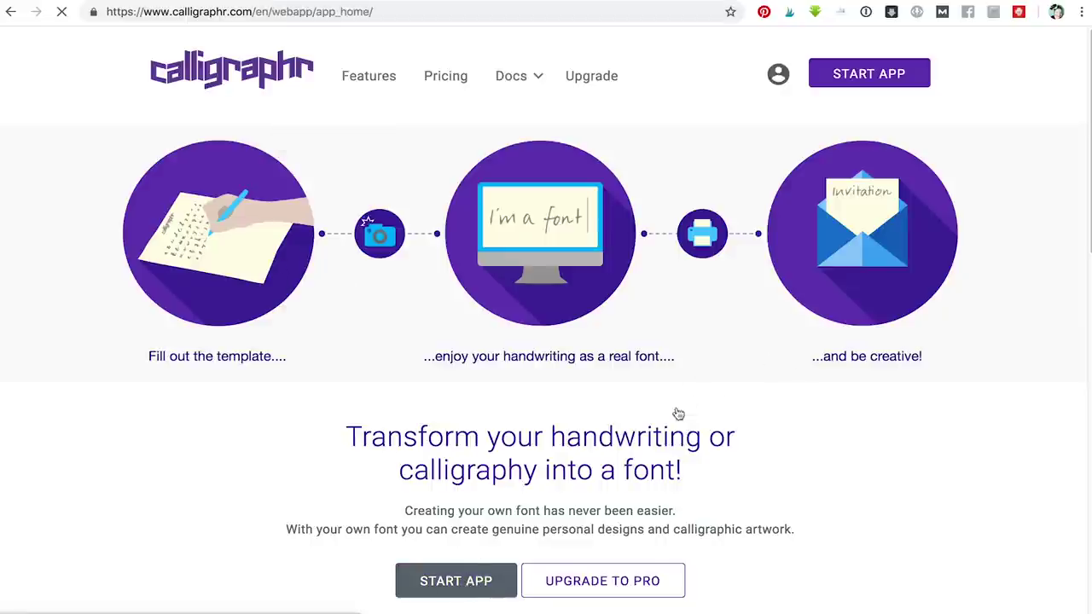
scroll(673, 355, "down", 1)
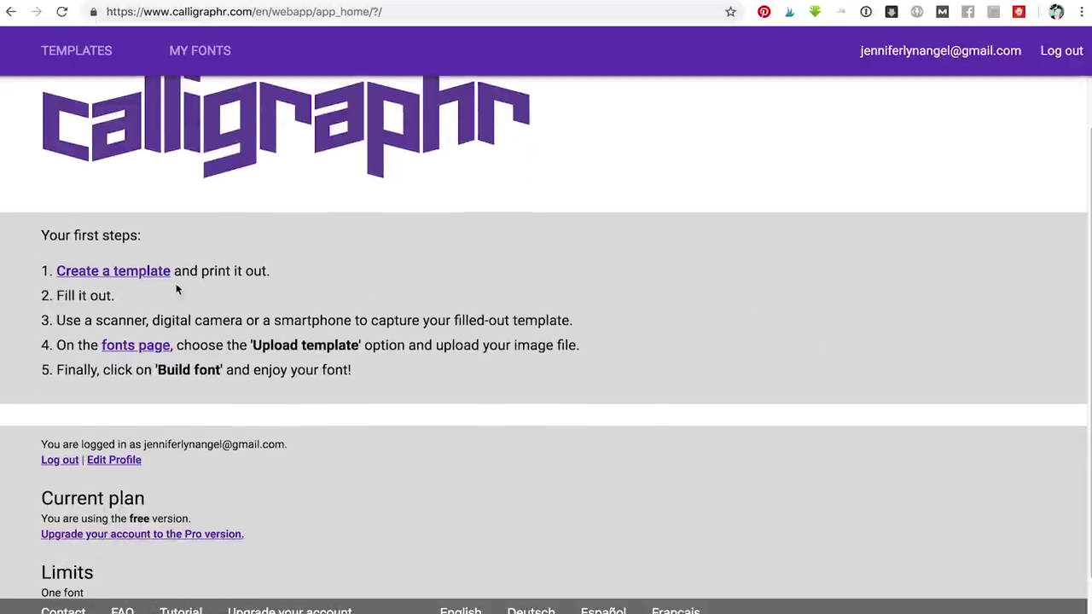
left_click(156, 272)
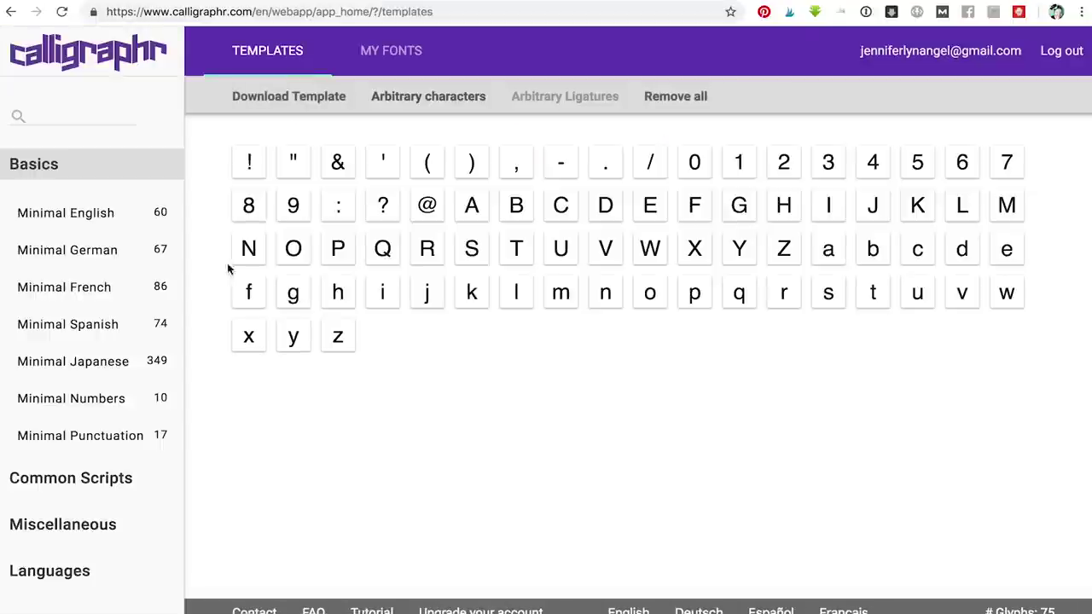
left_click(71, 214)
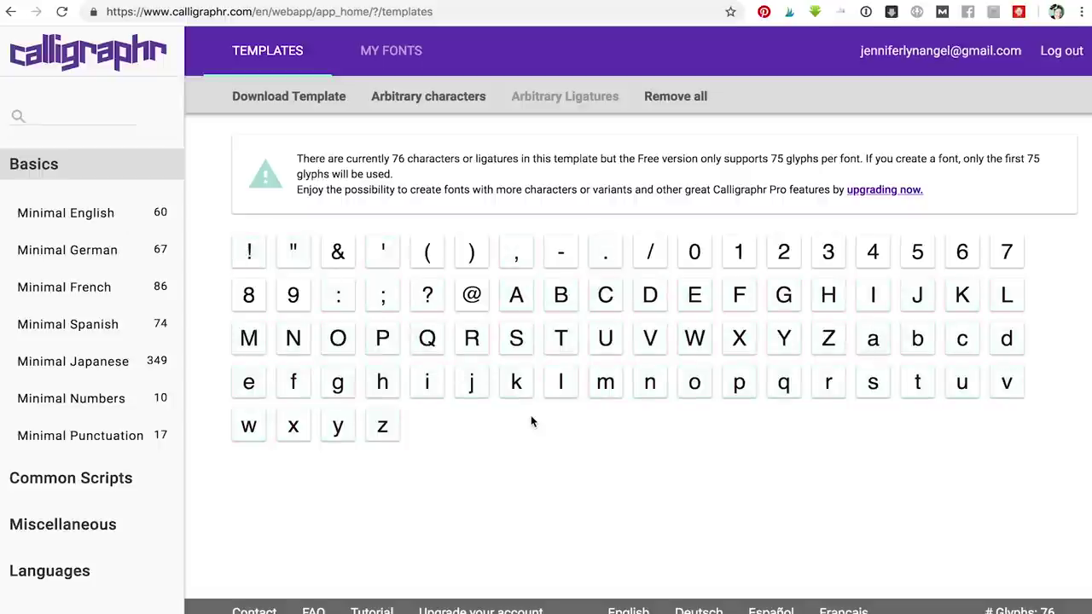
Download the template as Calligraphr-Template.pdf and look through the generated PDF
left_click(314, 98)
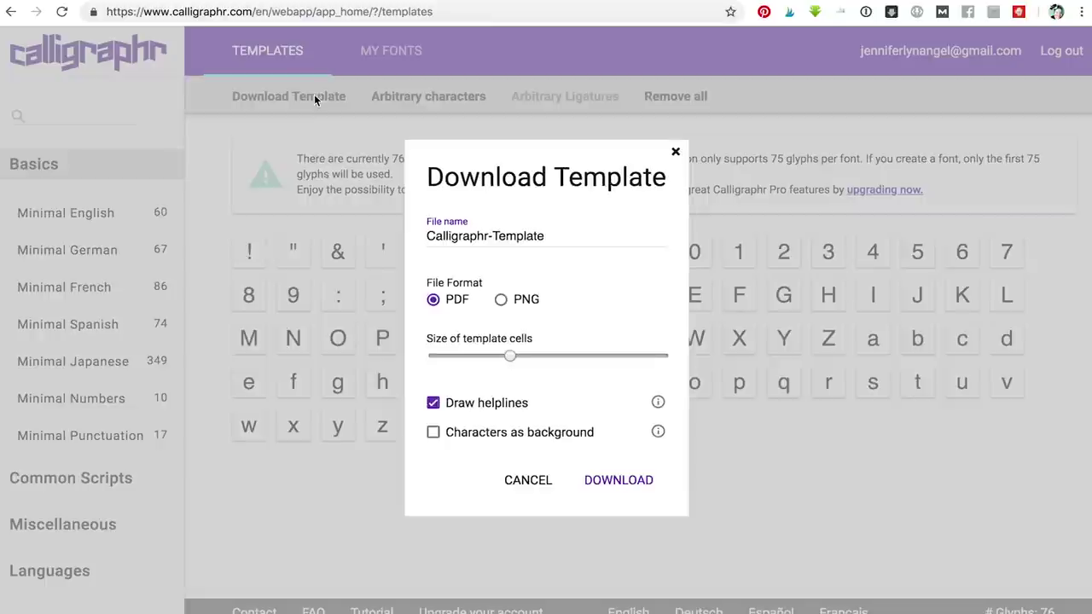
left_click(604, 480)
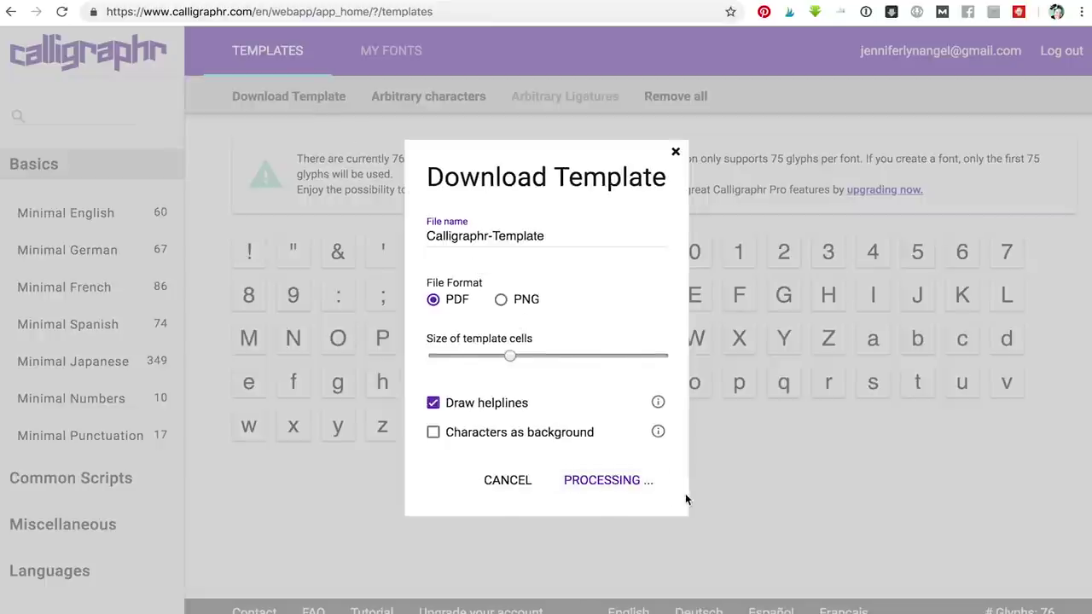
left_click(557, 288)
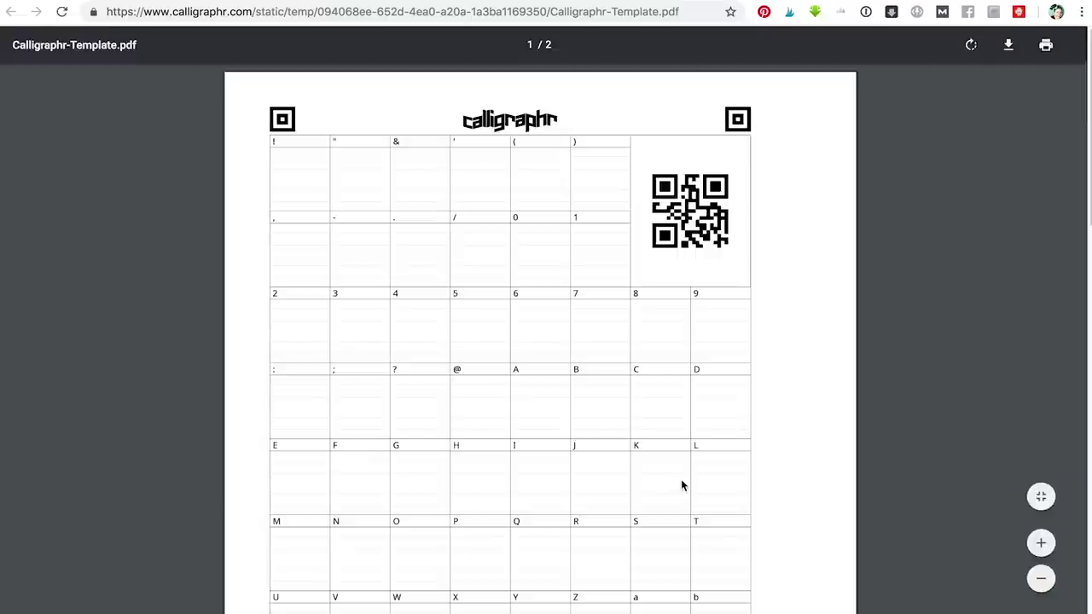
scroll(681, 478, "down", 4)
scroll(680, 478, "down", 2)
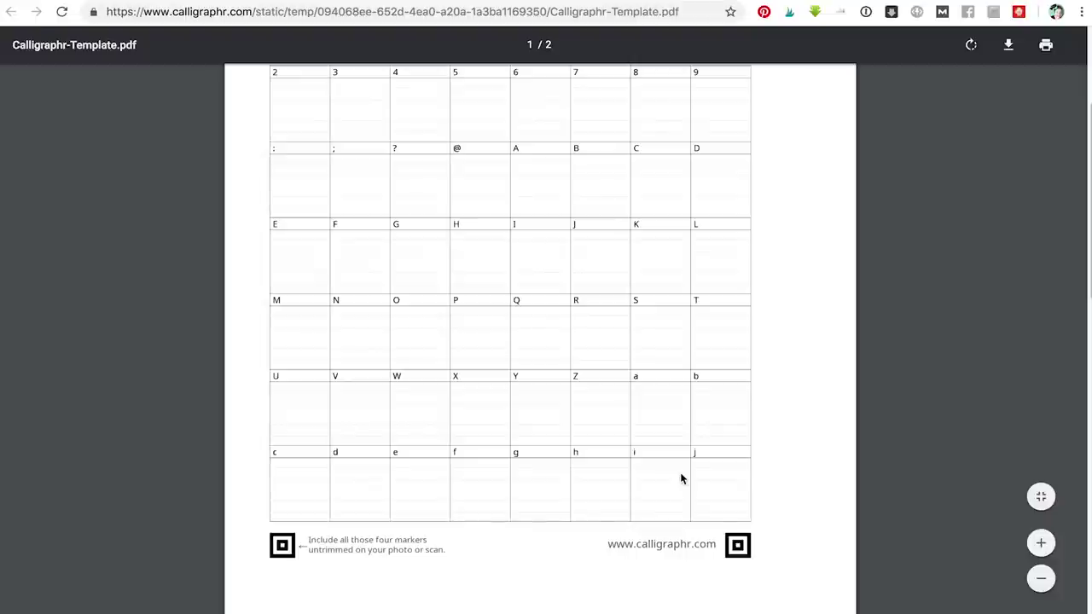
scroll(680, 478, "up", 3)
scroll(681, 478, "up", 2)
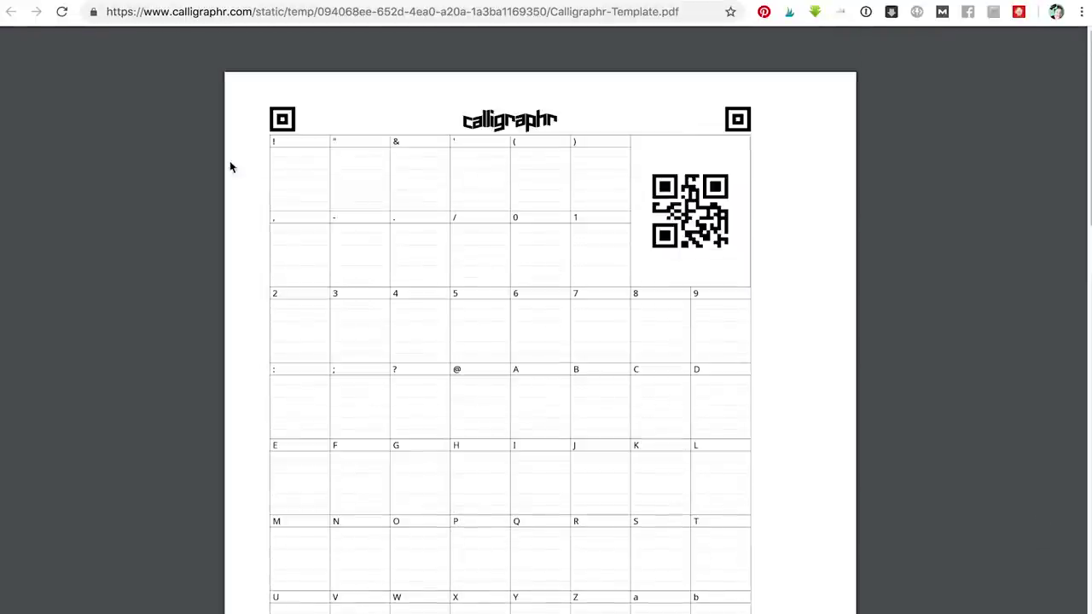
left_click(10, 12)
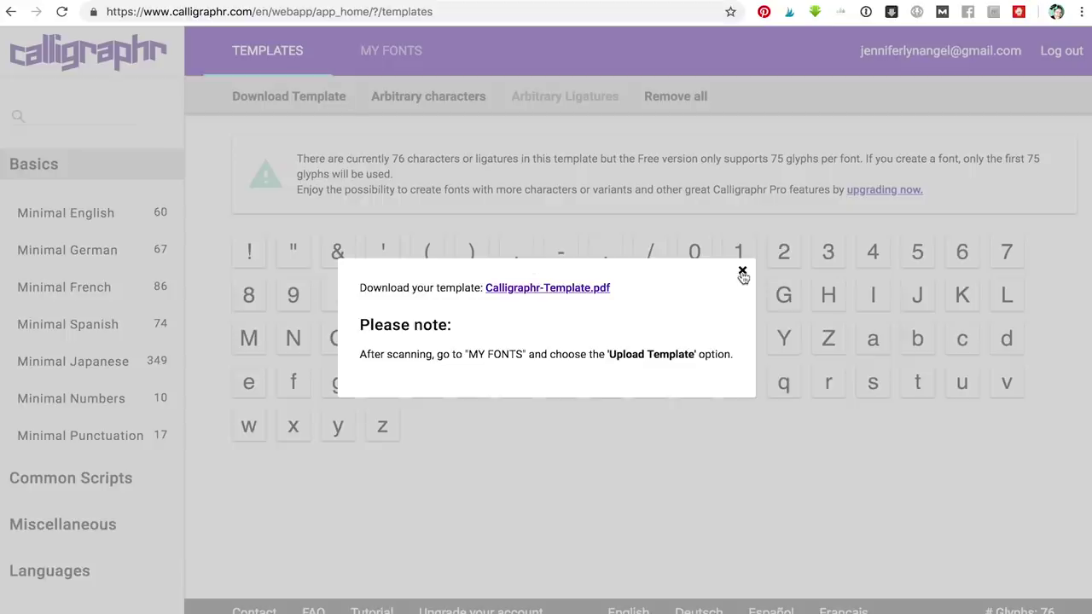
Look at the My Fonts Upload Template dialog, cancelling without uploading a file
left_click(742, 270)
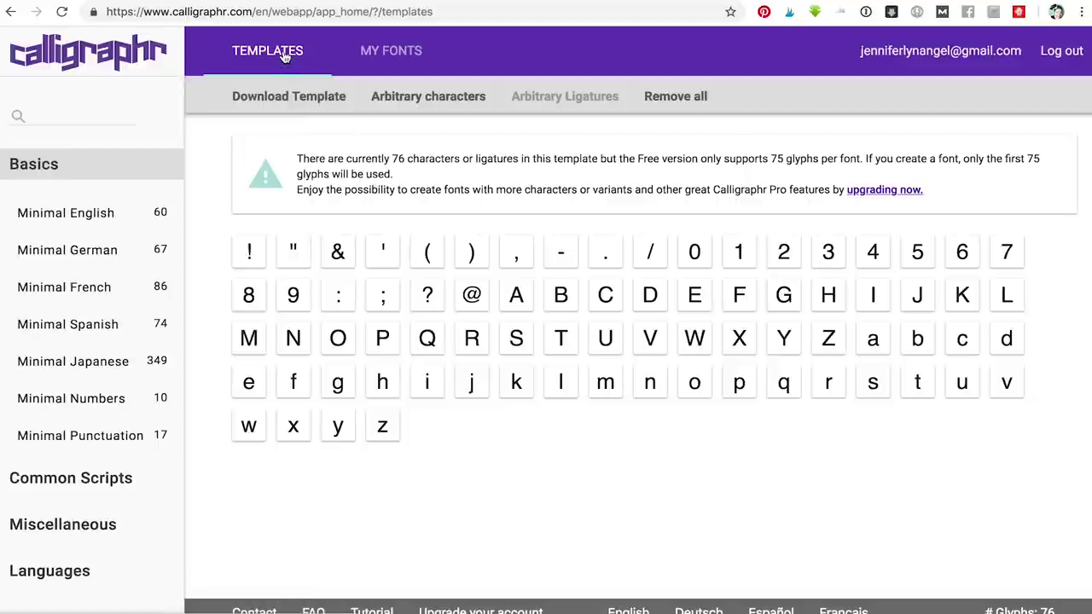
left_click(366, 54)
left_click(365, 101)
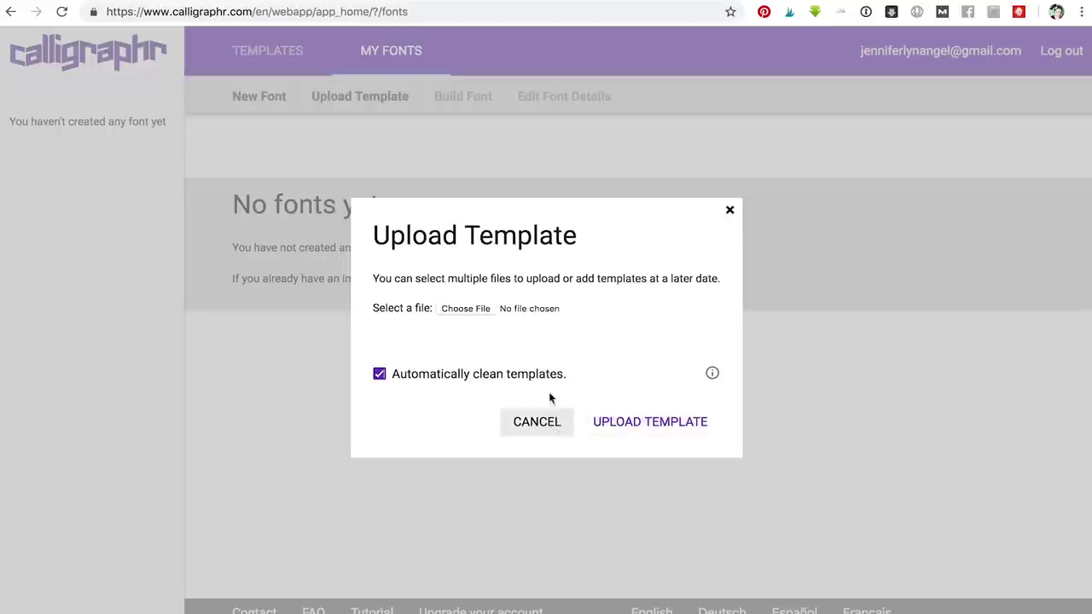
left_click(488, 312)
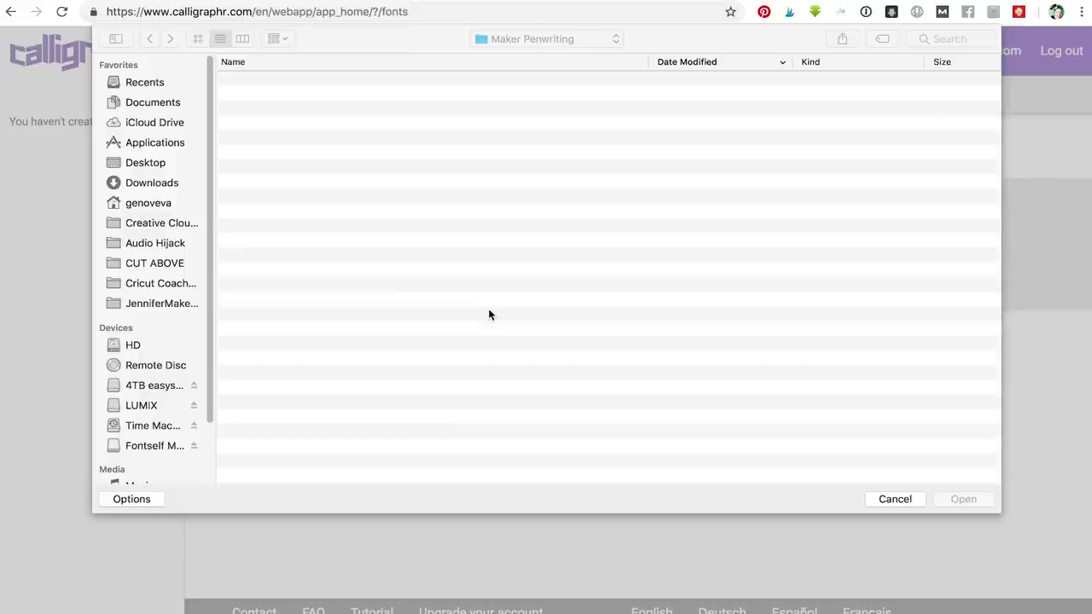
left_click(907, 499)
left_click(729, 211)
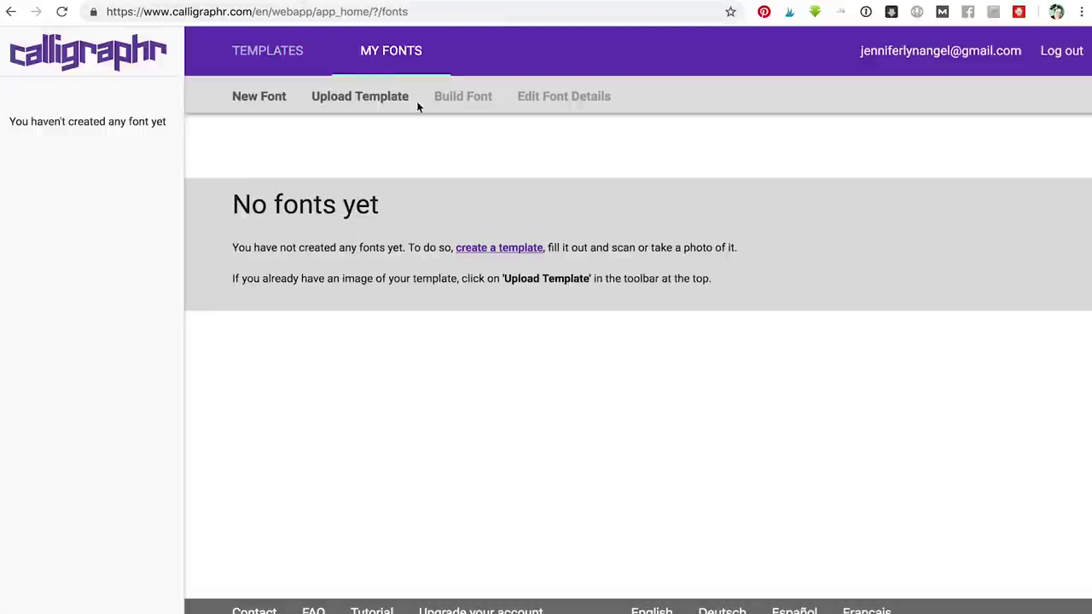
Return to the Calligraphr home page and scroll through its first-steps guide
left_click(101, 58)
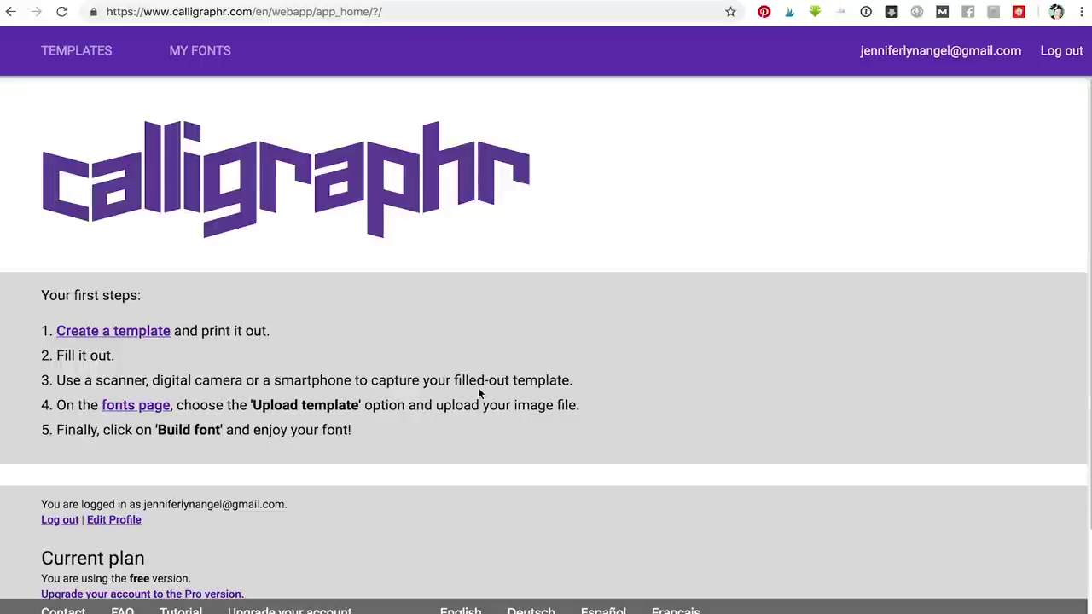
scroll(478, 392, "down", 2)
scroll(478, 393, "up", 2)
scroll(478, 394, "down", 2)
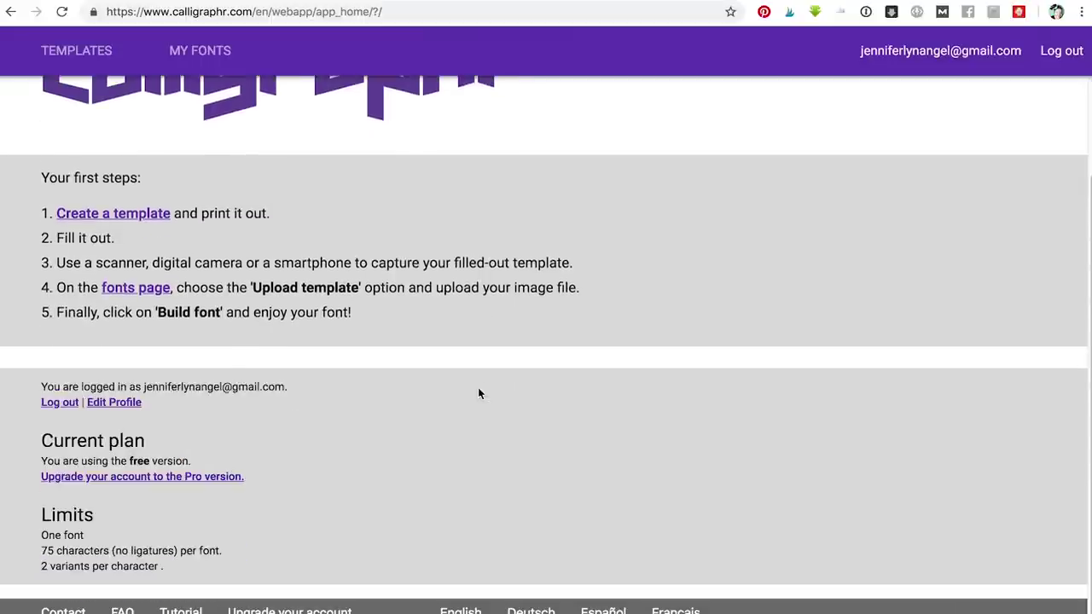
scroll(478, 393, "up", 2)
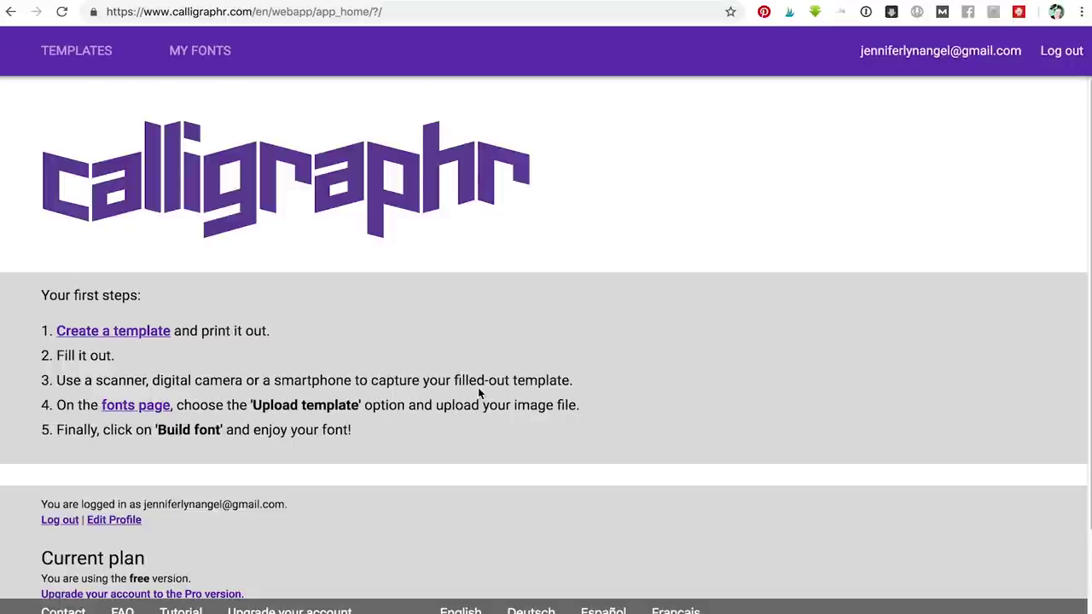